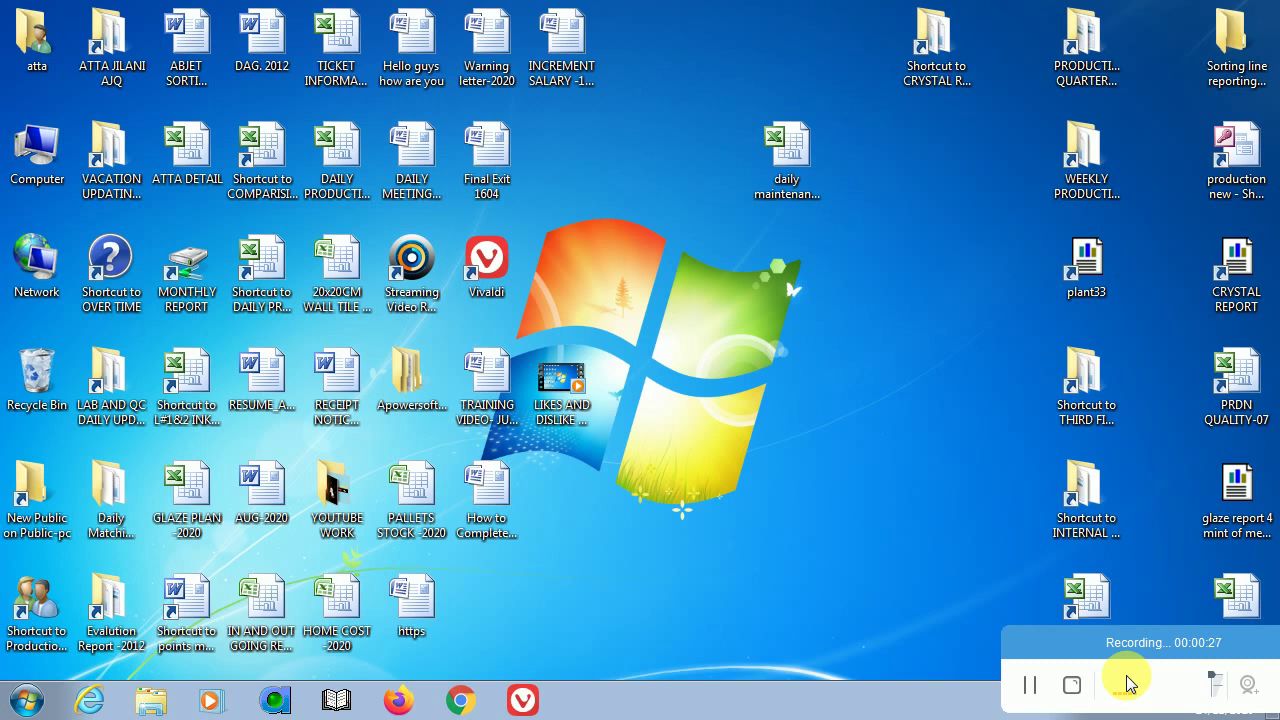
- Open the Programs and Features list in Control Panel
{"action": "left_click", "coordinate": [27, 700]}
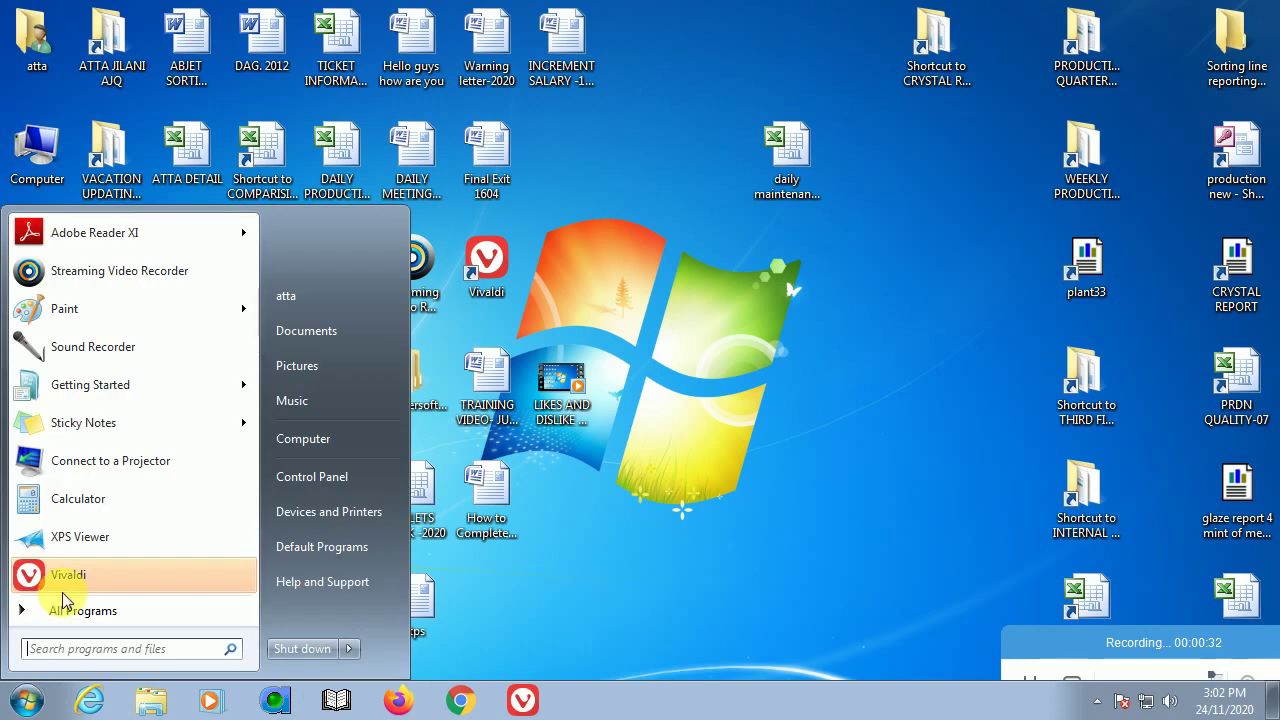
{"action": "left_click", "coordinate": [314, 472]}
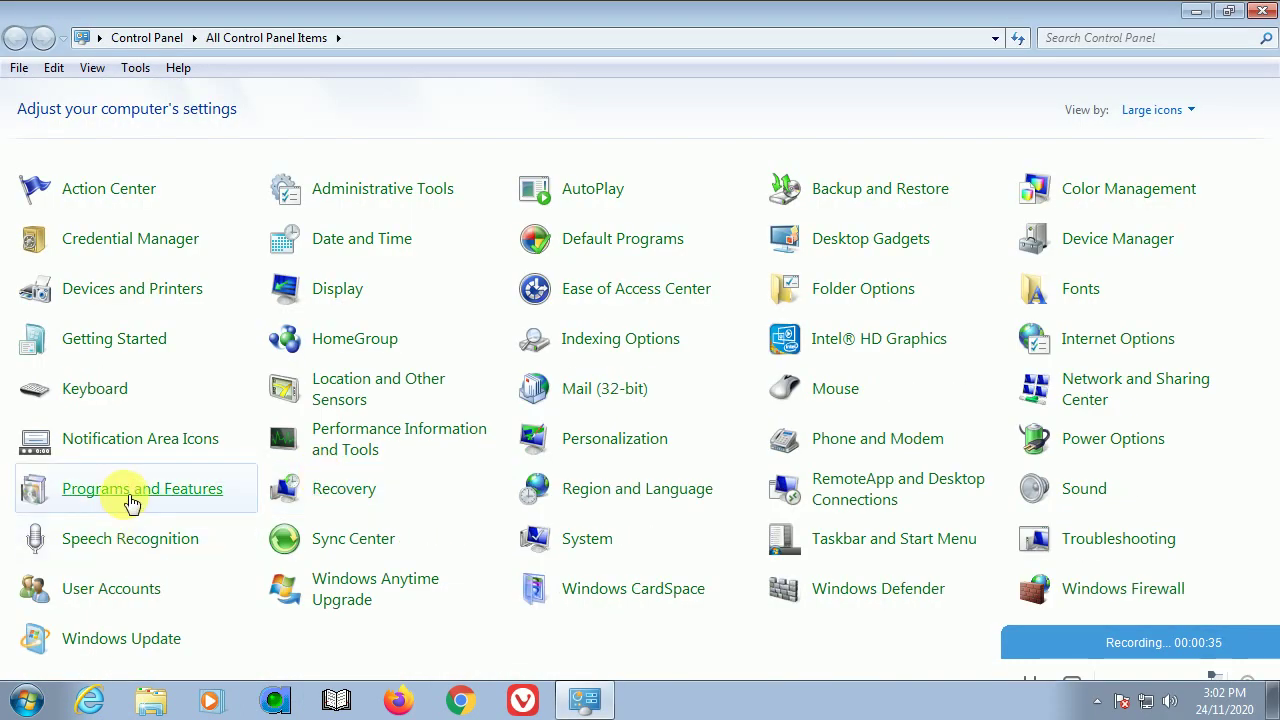
{"action": "left_click", "coordinate": [131, 503]}
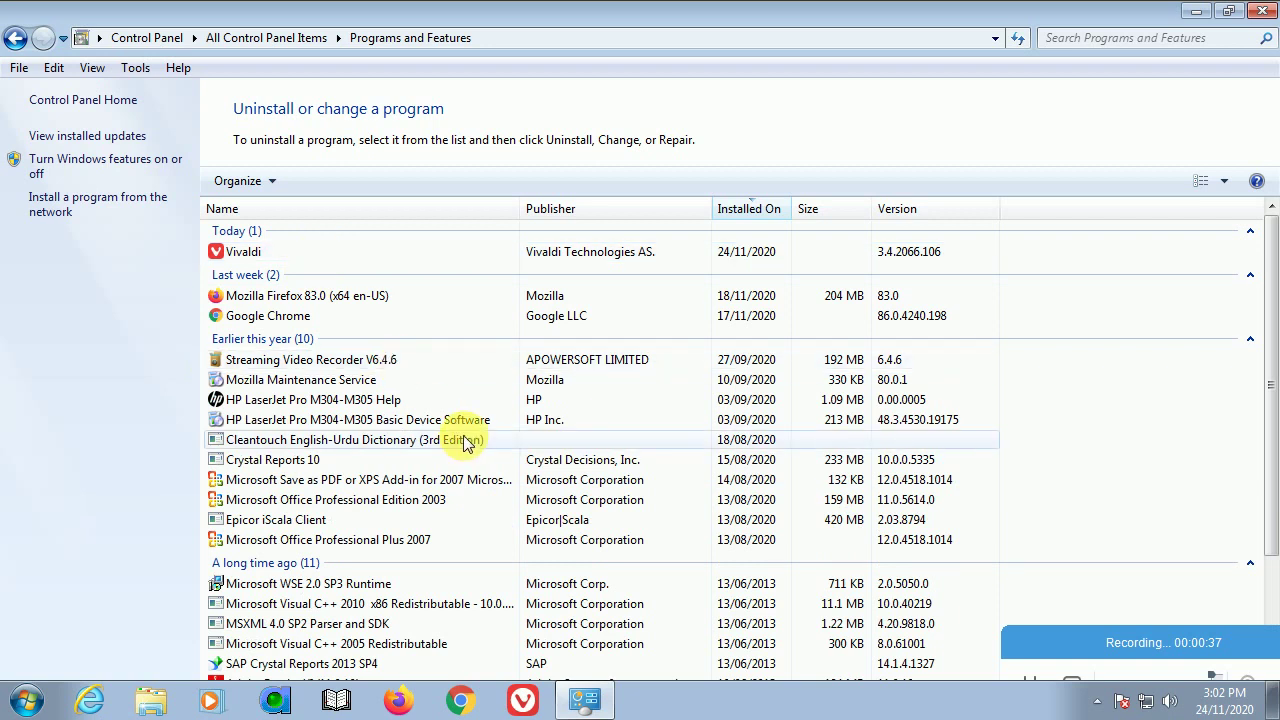
- Check the available uninstall options for Mozilla Firefox and Vivaldi without removing either program
{"action": "right_click", "coordinate": [283, 306]}
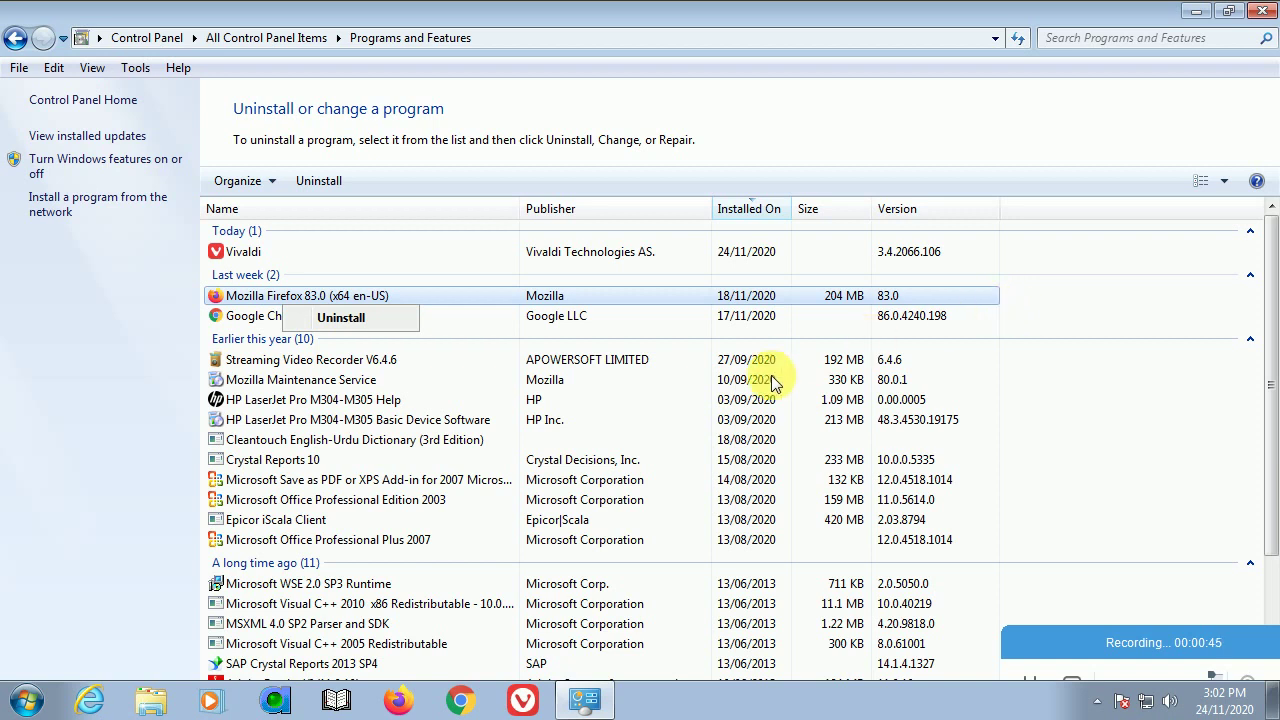
{"action": "left_click", "coordinate": [108, 462]}
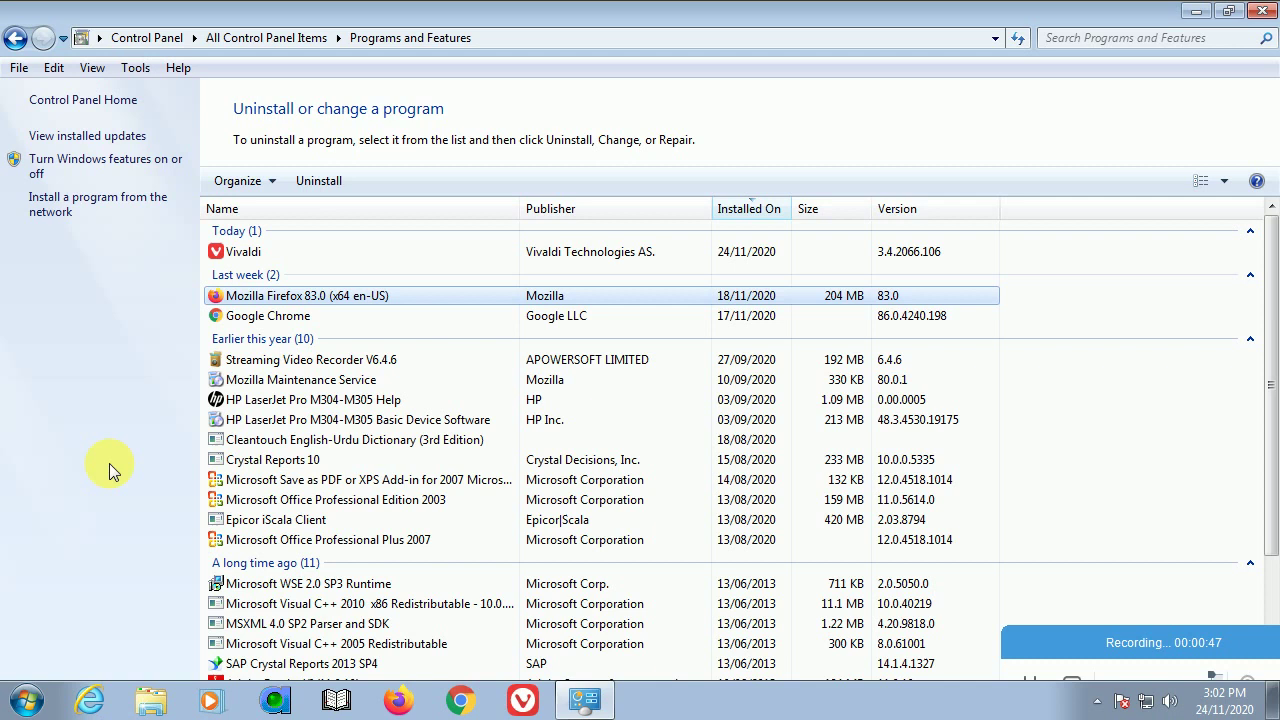
{"action": "left_click", "coordinate": [240, 255]}
{"action": "right_click", "coordinate": [243, 259]}
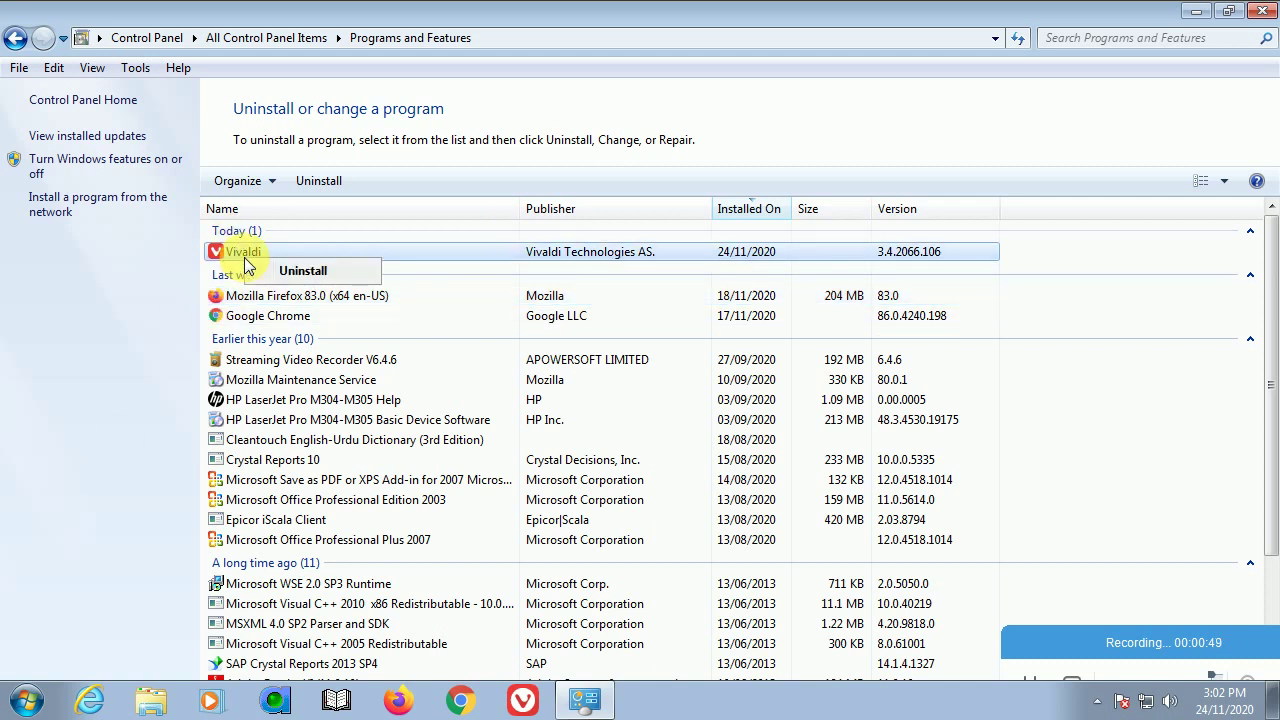
{"action": "left_click", "coordinate": [146, 429]}
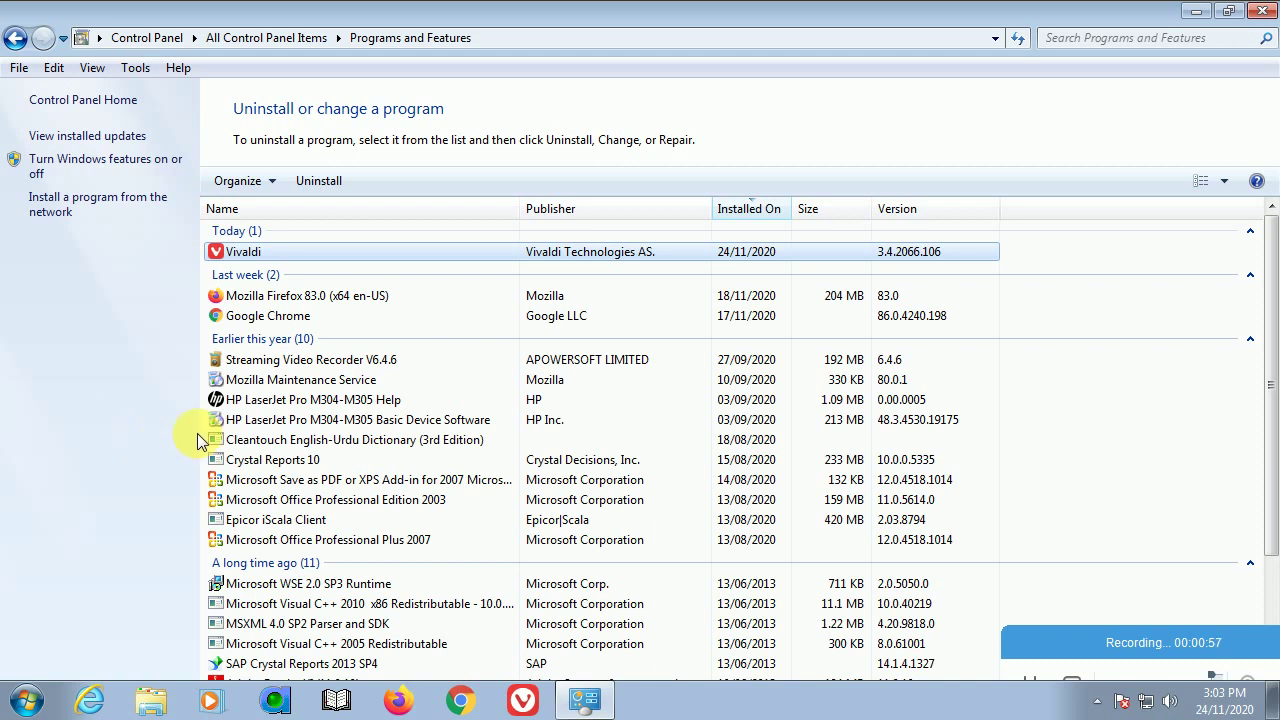
- Open the Program Files folder by running "%programfiles%", and maximize its window
{"action": "key", "text": "super"}
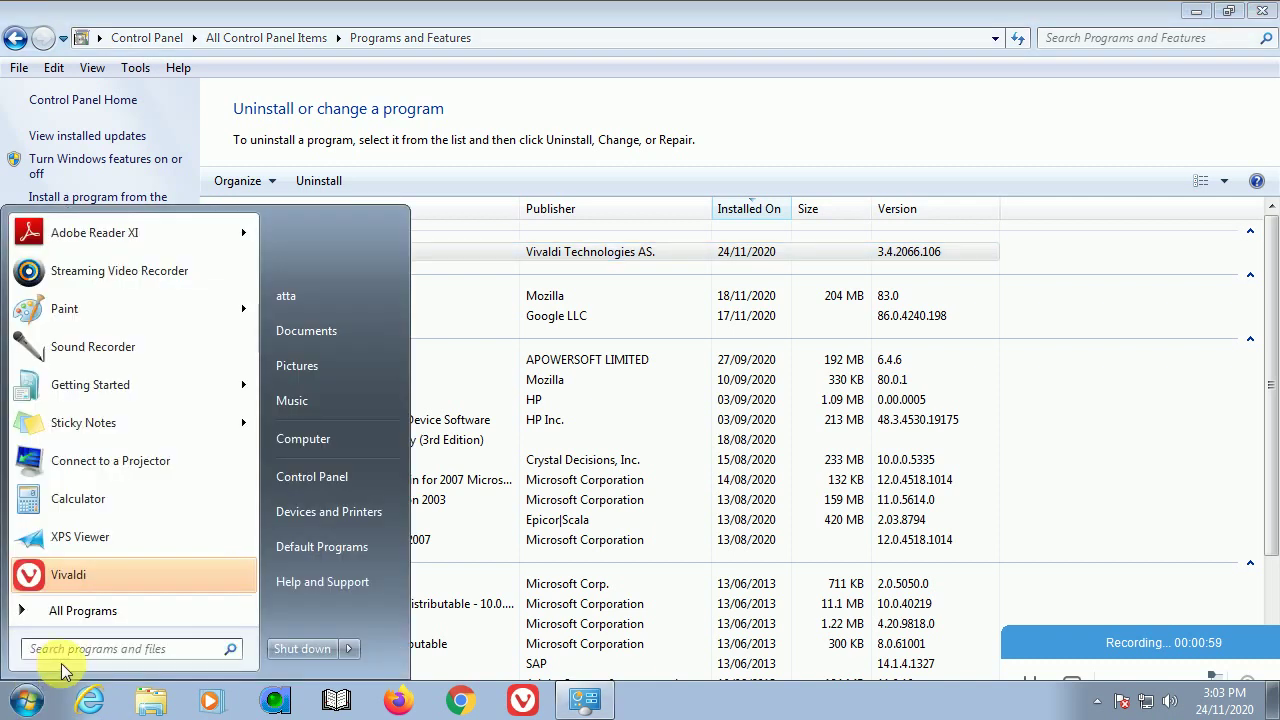
{"action": "type", "text": "run"}
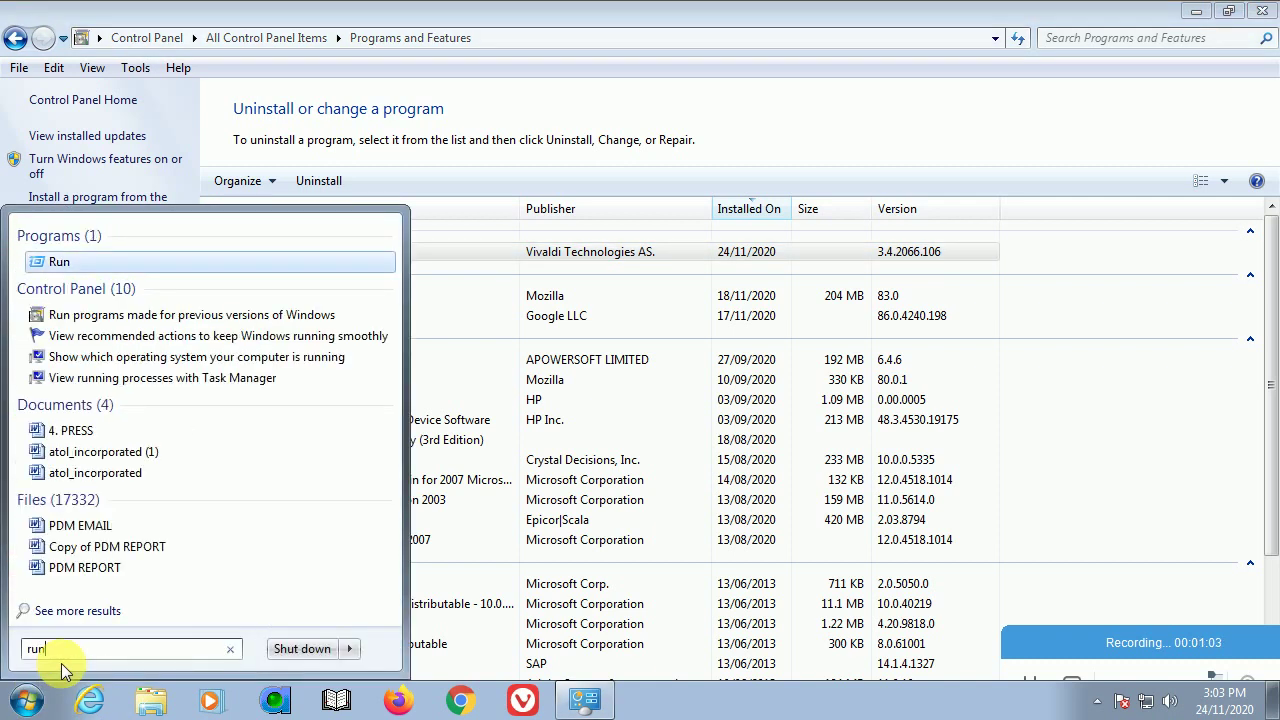
{"action": "key", "text": "Return"}
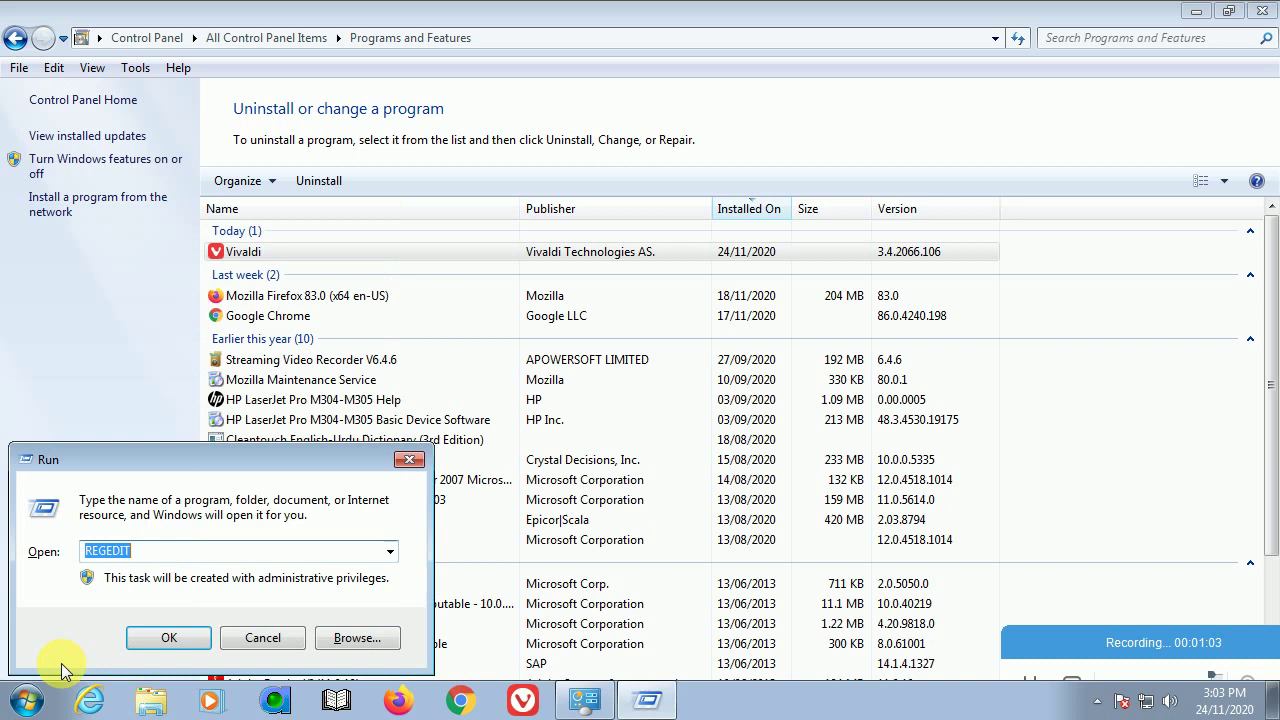
{"action": "left_click", "coordinate": [392, 546]}
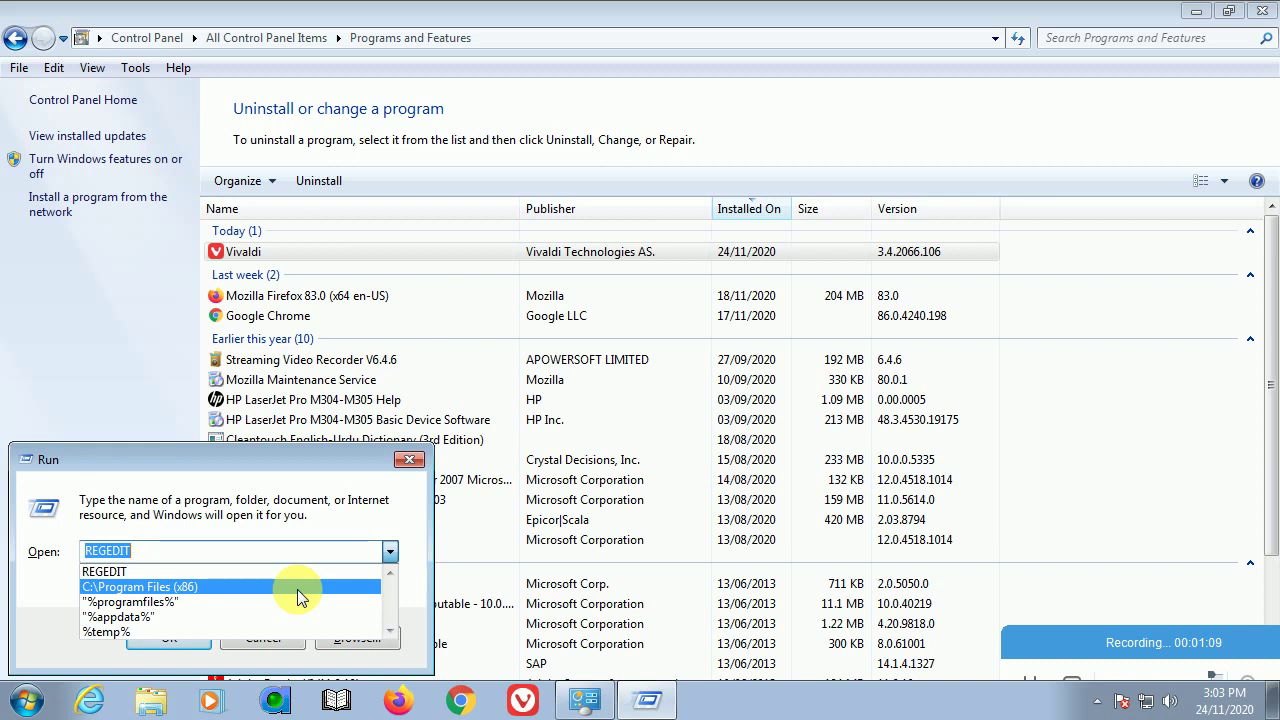
{"action": "left_click", "coordinate": [269, 602]}
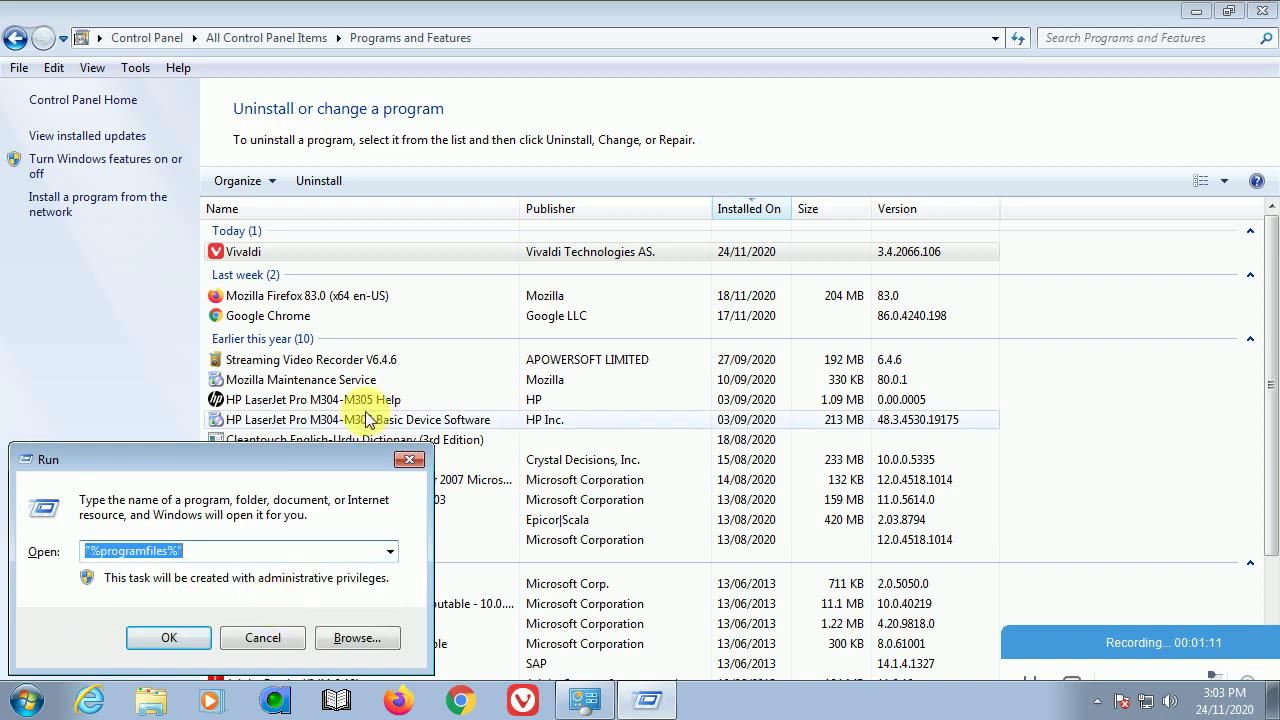
{"action": "left_click", "coordinate": [168, 638]}
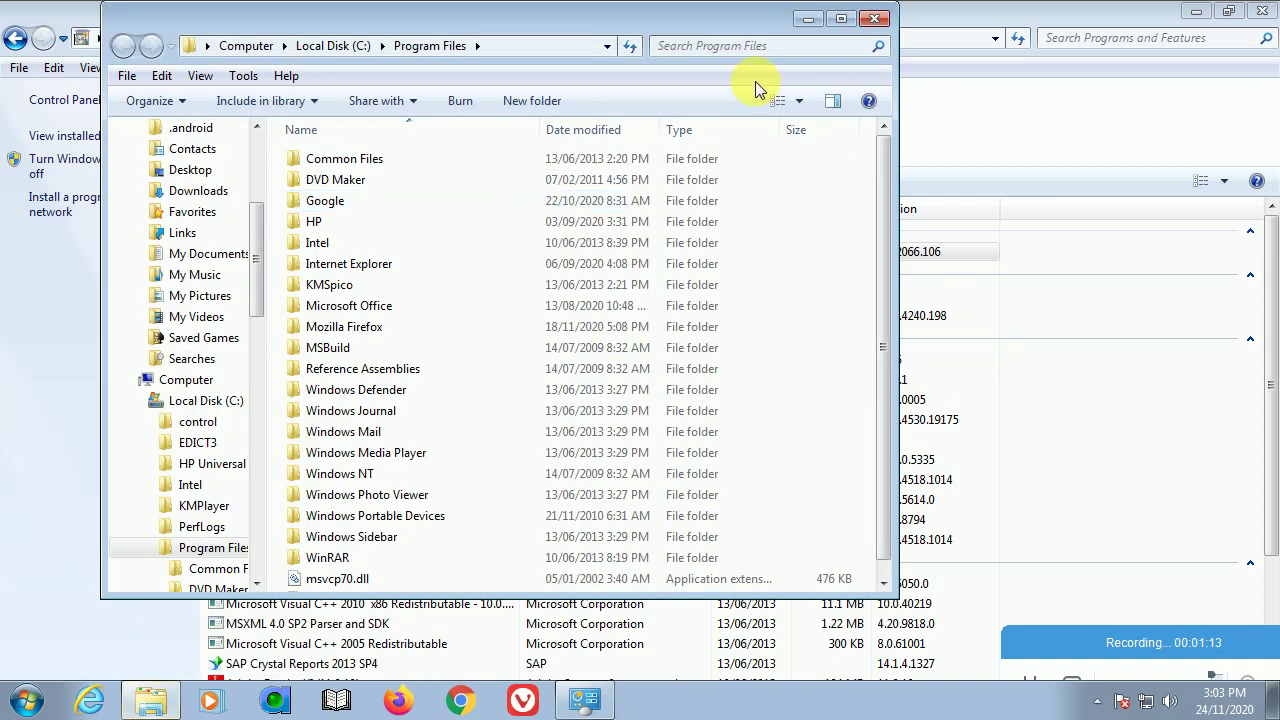
{"action": "left_click", "coordinate": [840, 19]}
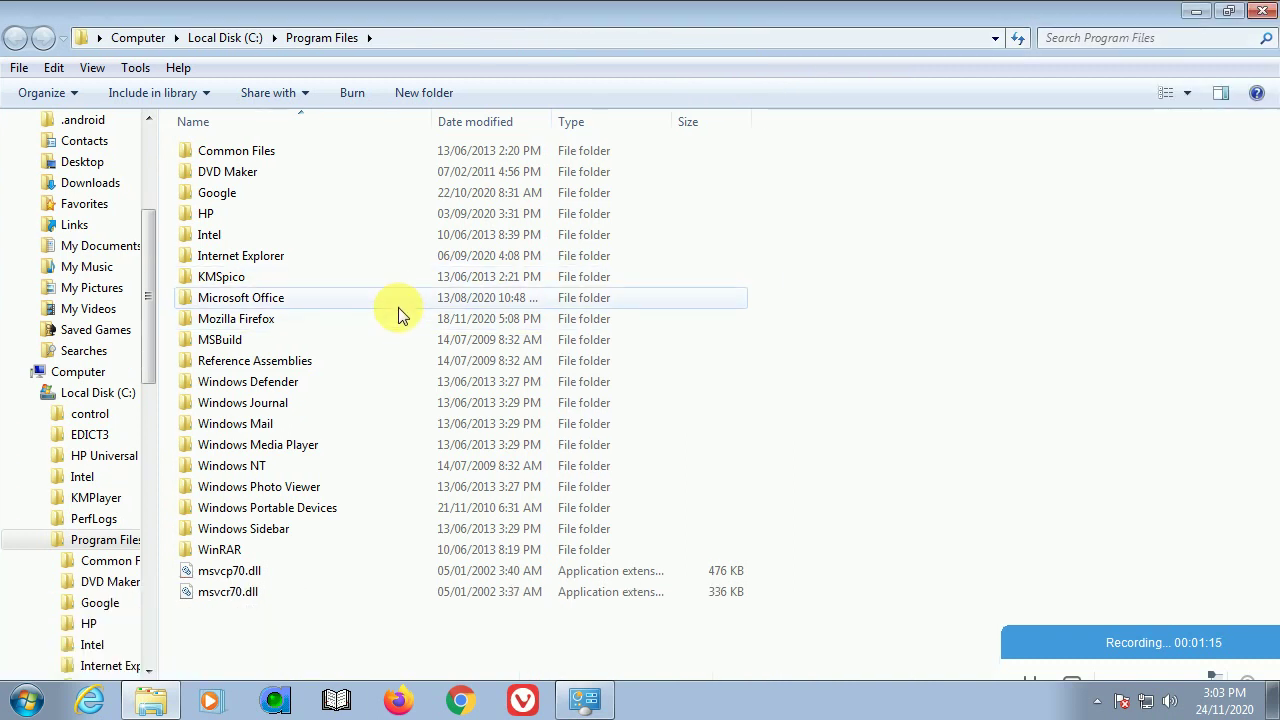
- Look through the Program Files subfolders for folders left behind by uninstalled programs
{"action": "key", "text": "Down"}
{"action": "key", "text": "Down"}
{"action": "key", "text": "Down"}
{"action": "key", "text": "Up"}
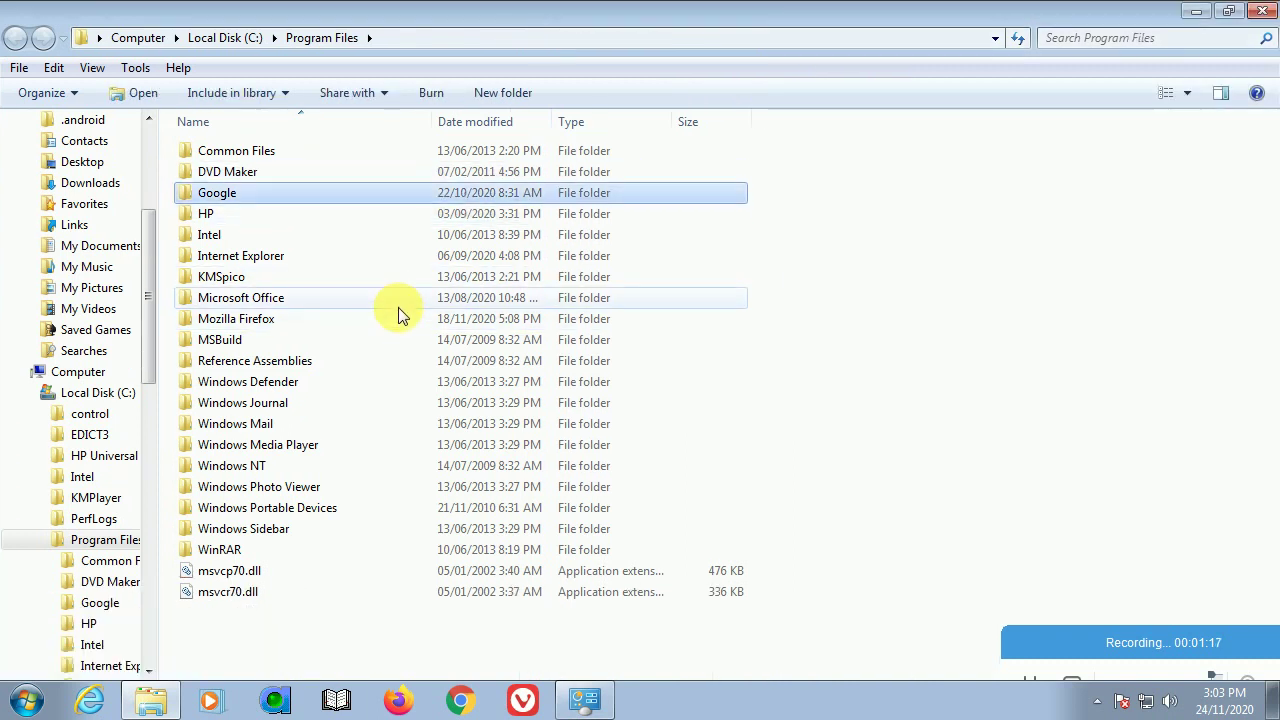
{"action": "key", "text": "Up"}
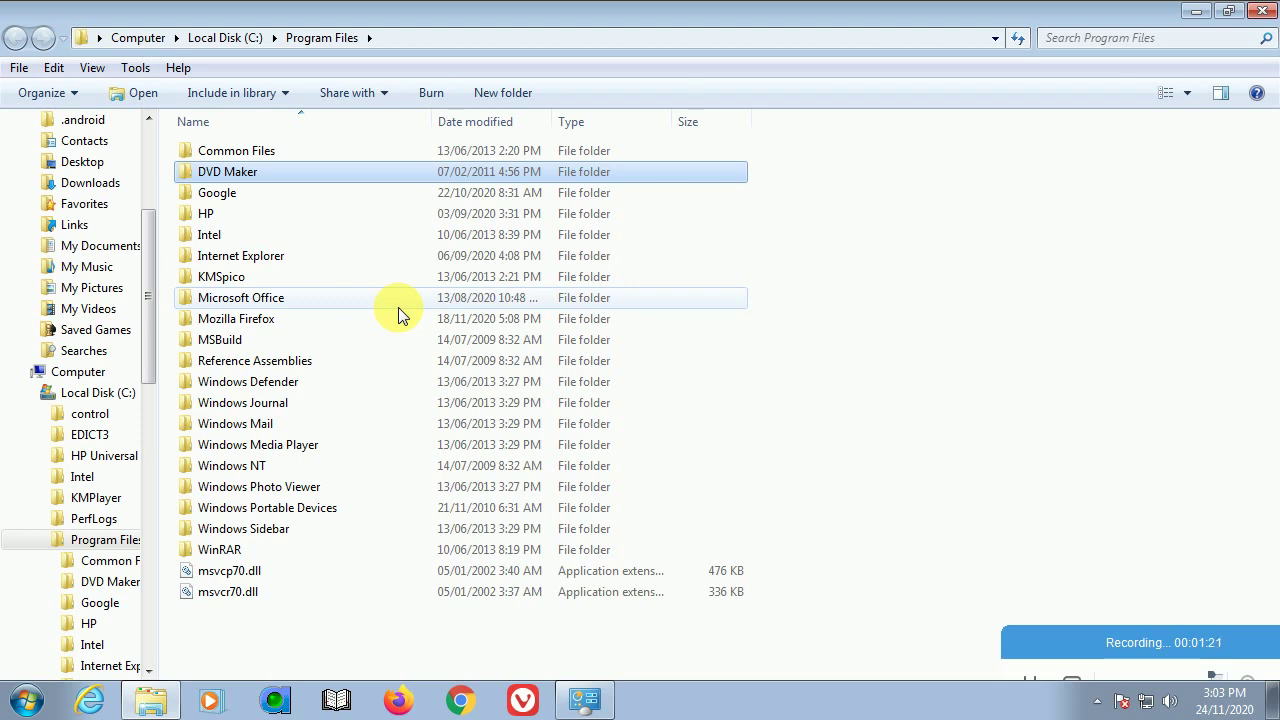
{"action": "key", "text": "Down"}
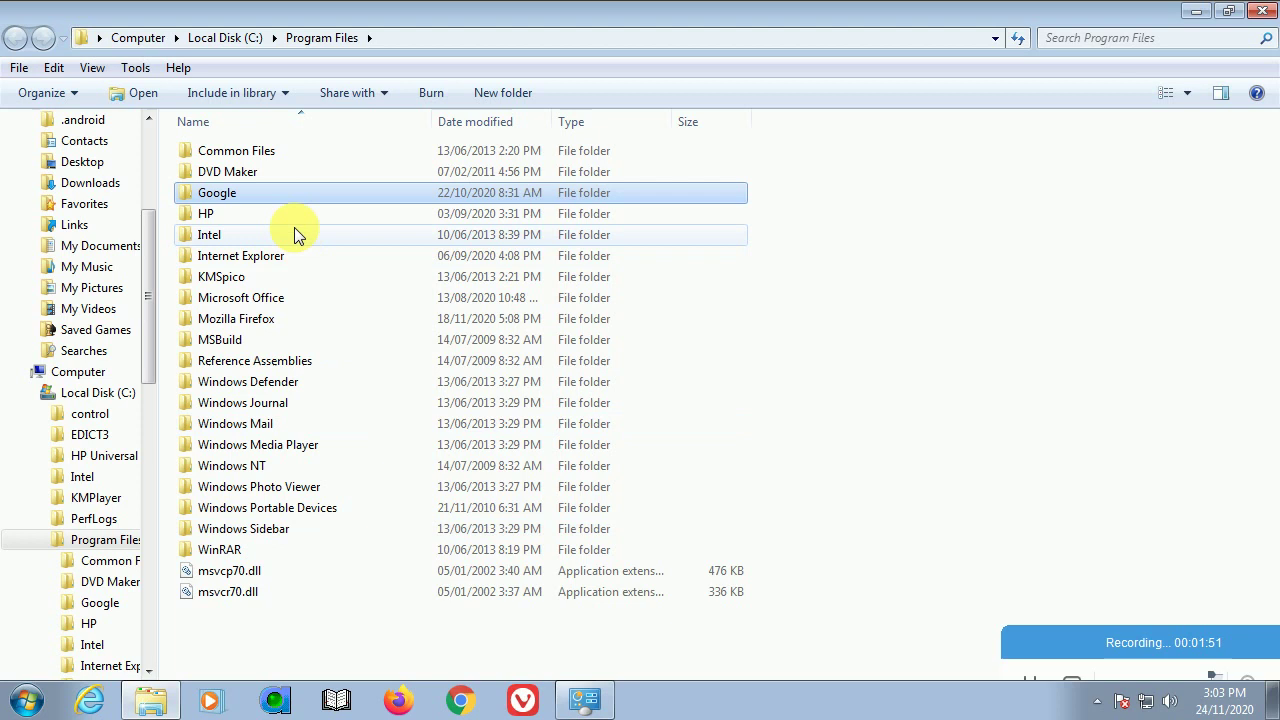
- Open the AppData Roaming folder by running "%appdata%", and maximize its window
{"action": "left_click", "coordinate": [30, 700]}
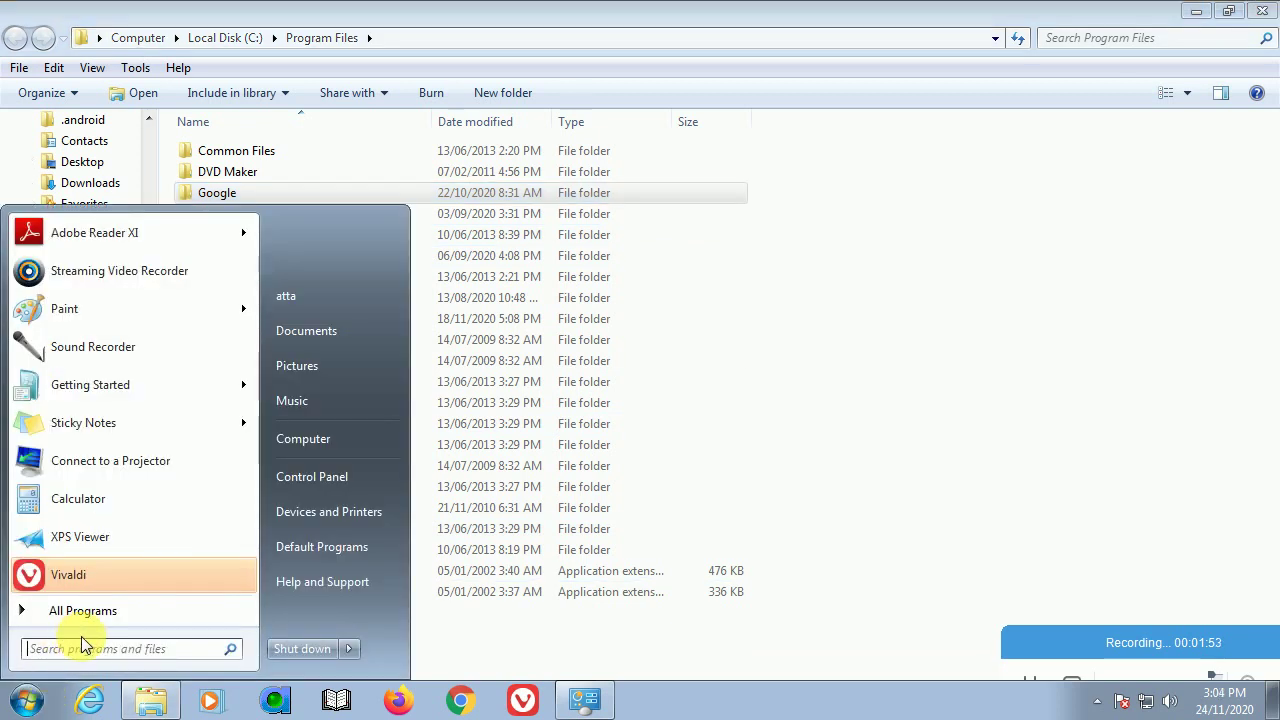
{"action": "type", "text": "run"}
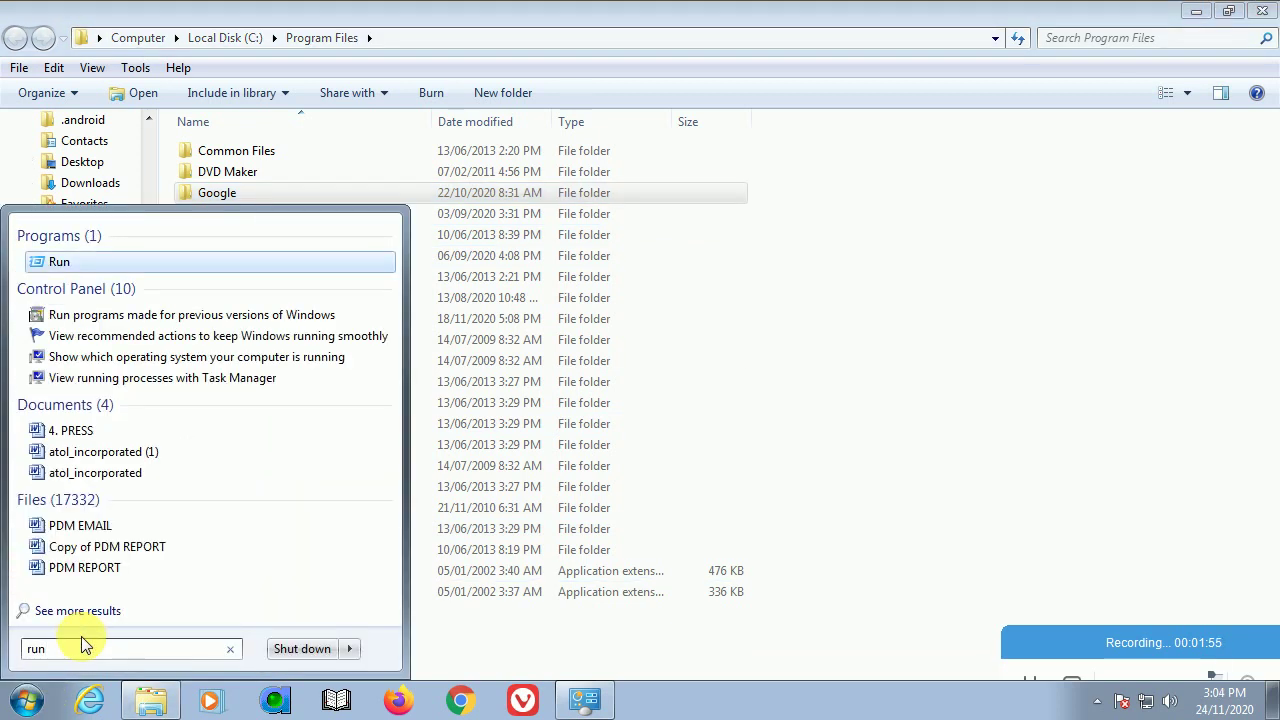
{"action": "key", "text": "Return"}
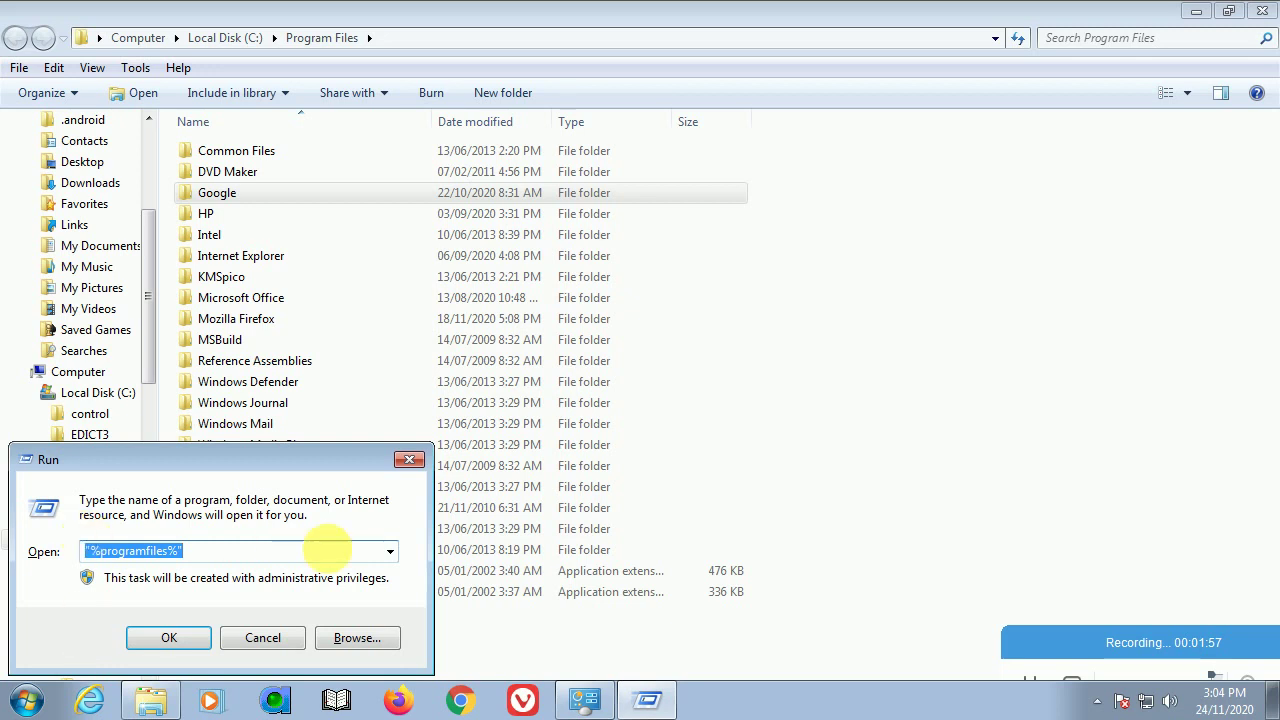
{"action": "left_click", "coordinate": [390, 553]}
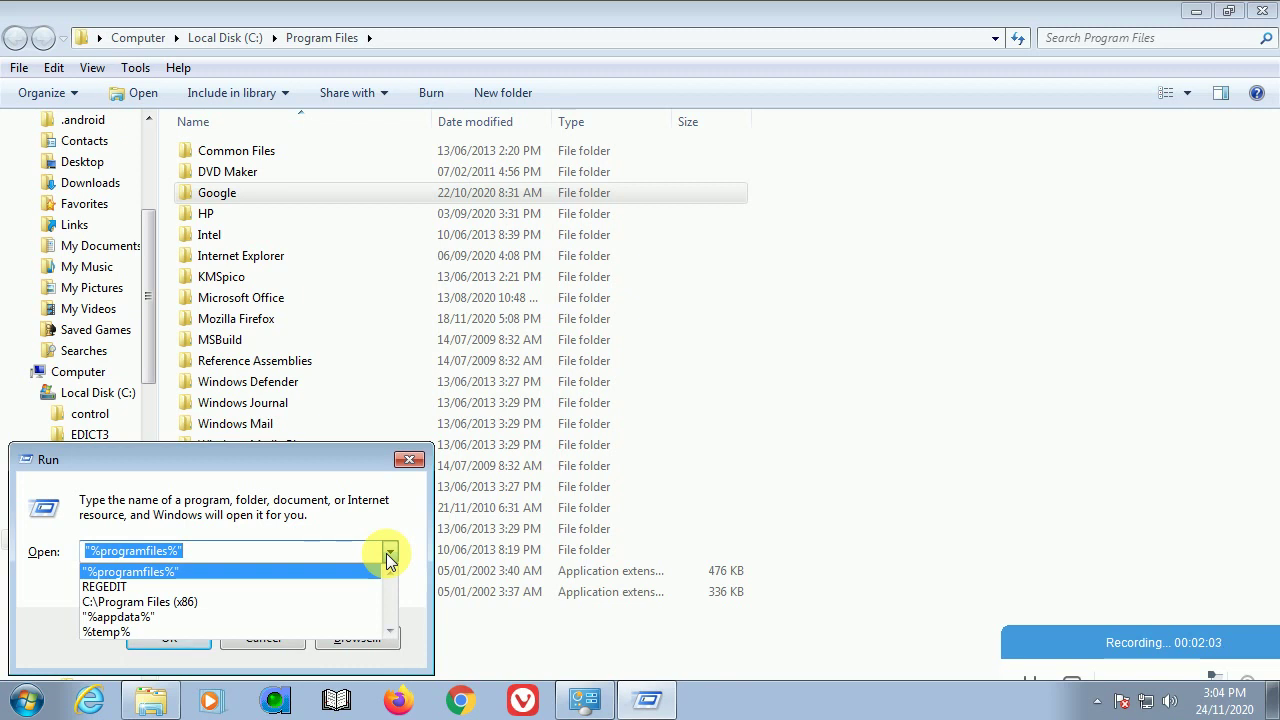
{"action": "key", "text": "Down"}
{"action": "key", "text": "Down"}
{"action": "key", "text": "Down"}
{"action": "key", "text": "Return"}
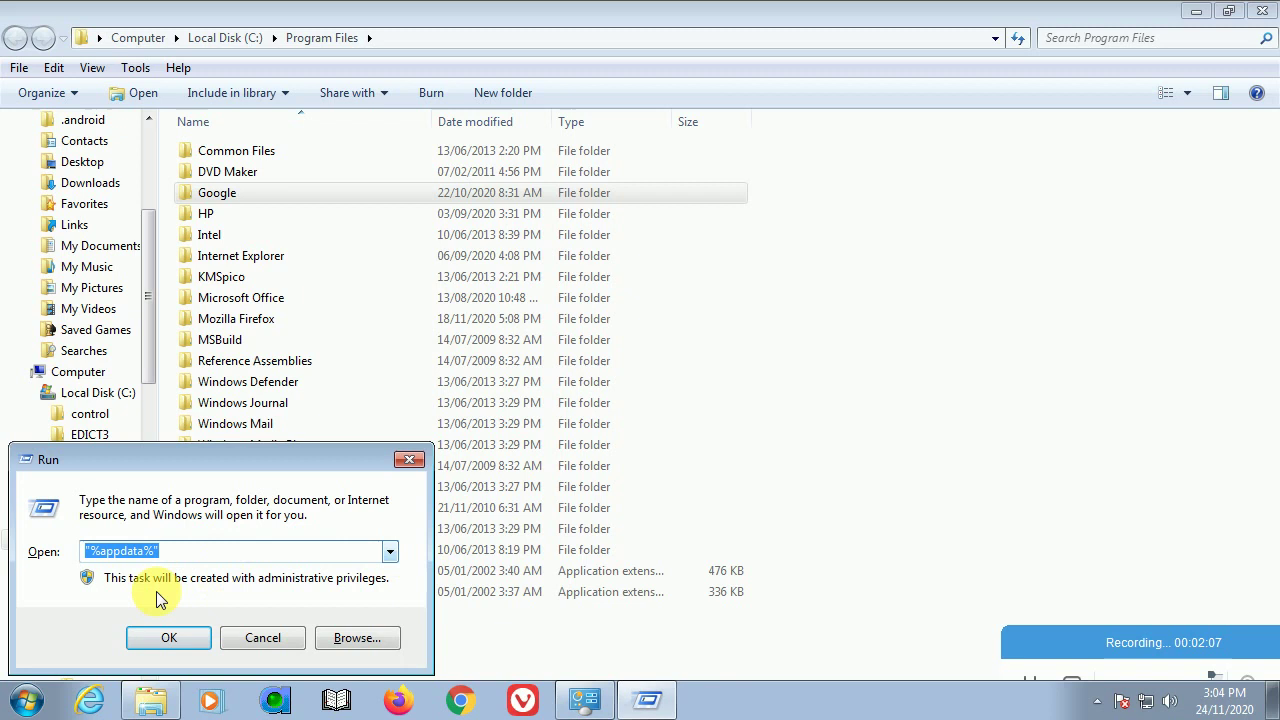
{"action": "left_click", "coordinate": [166, 637]}
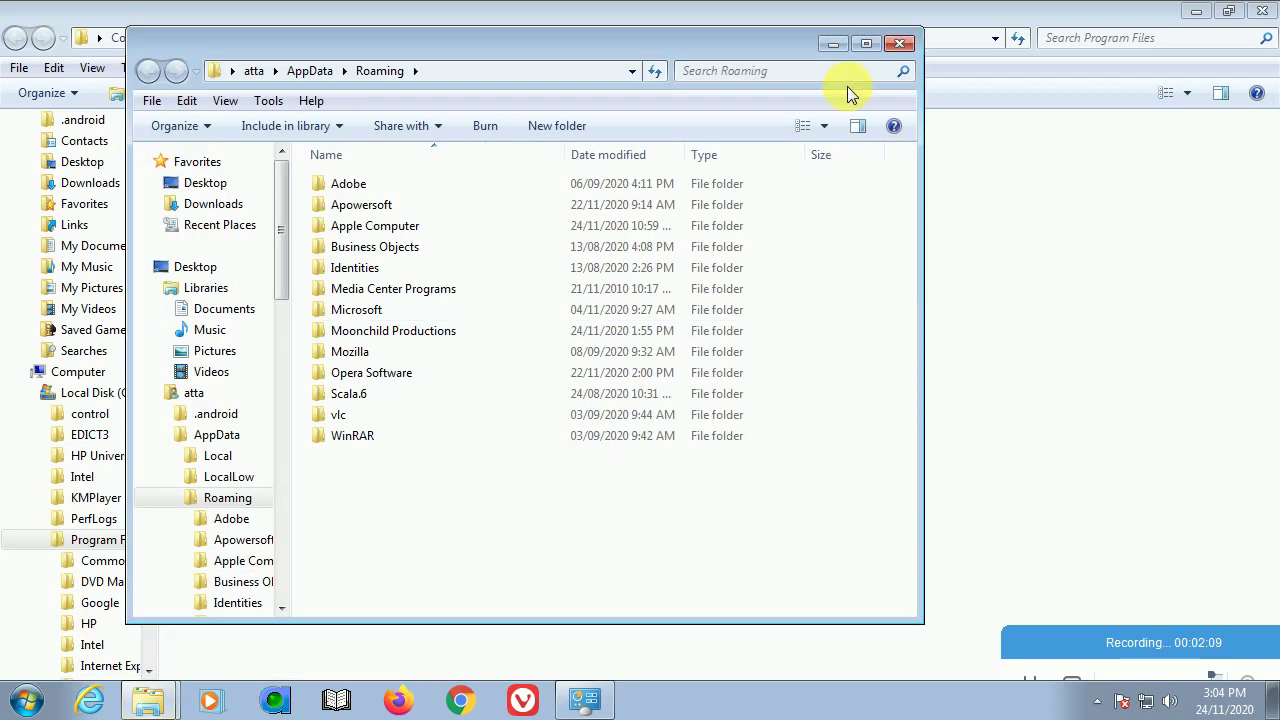
{"action": "left_click", "coordinate": [866, 43]}
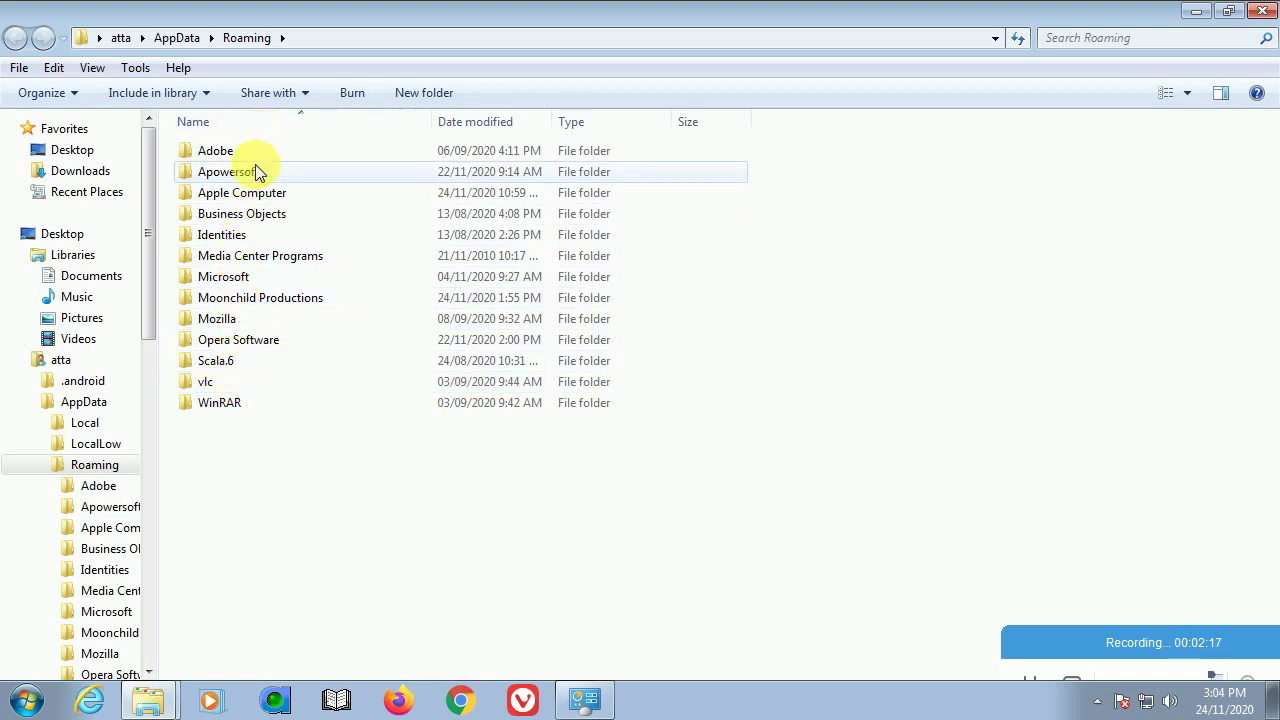
- Permanently delete the Opera Software folder from the Roaming folder
{"action": "left_click", "coordinate": [228, 366]}
{"action": "left_click", "coordinate": [229, 340]}
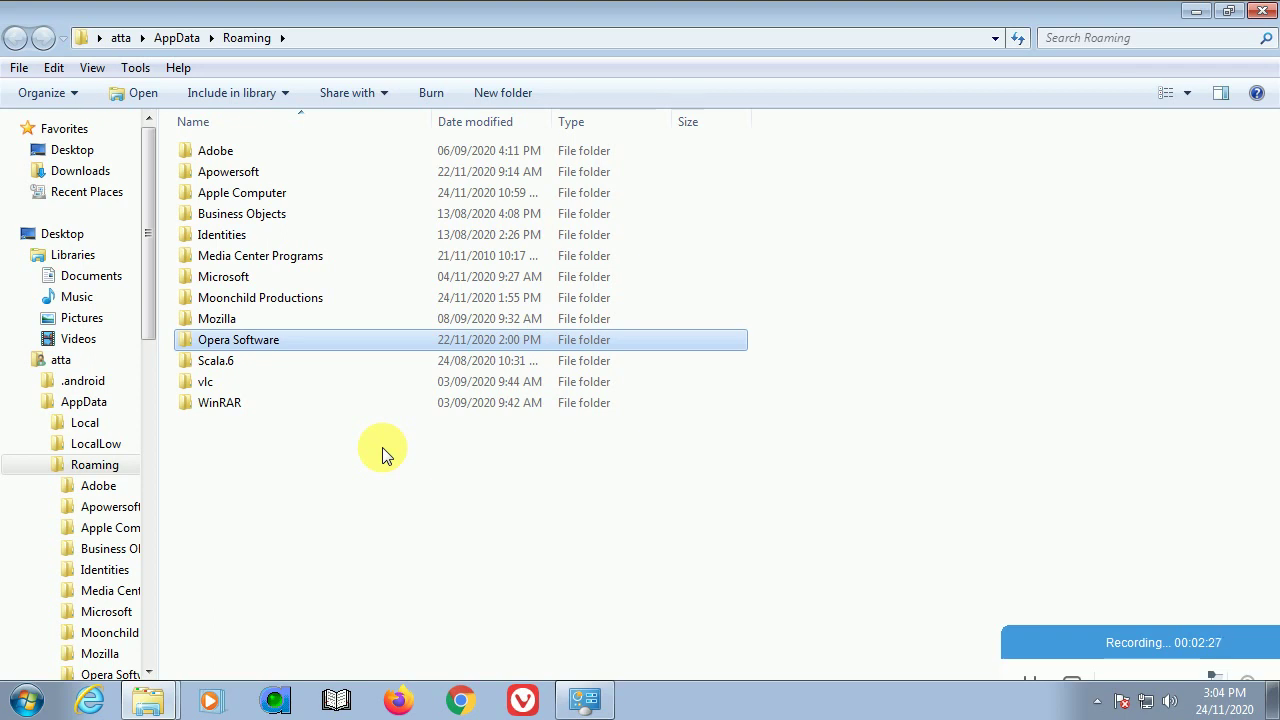
{"action": "key", "text": "shift+Delete"}
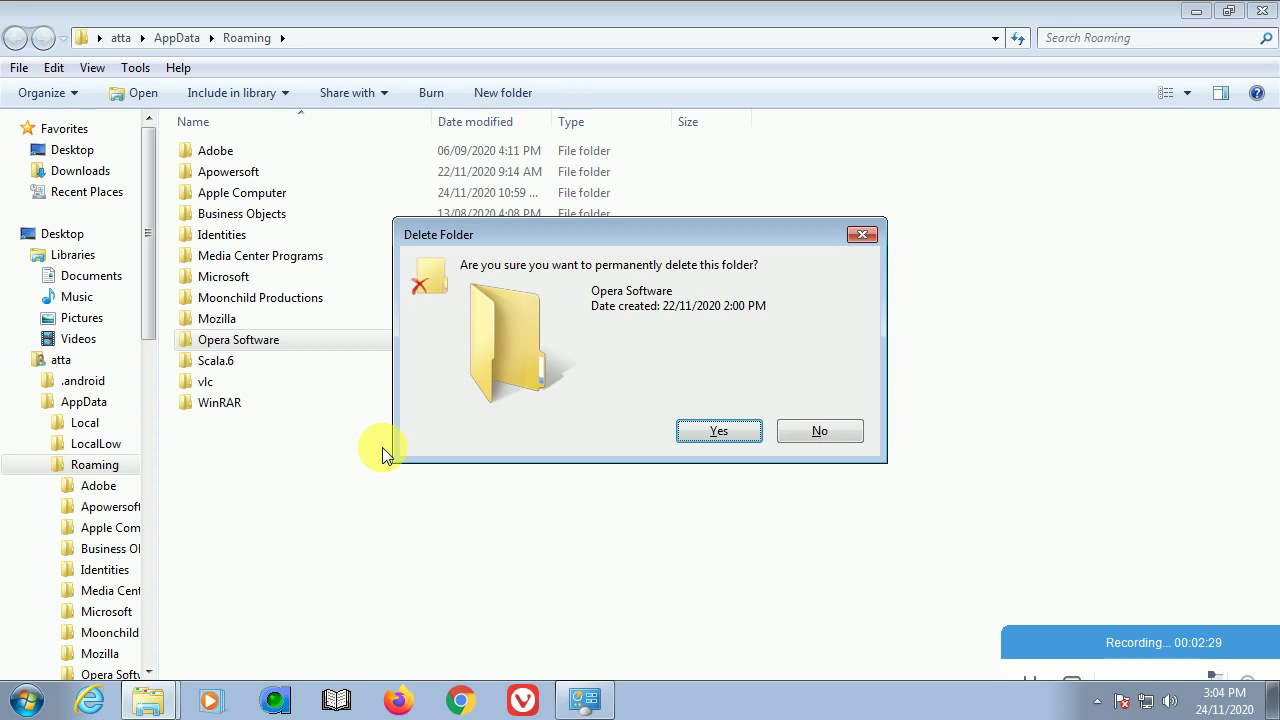
{"action": "key", "text": "Return"}
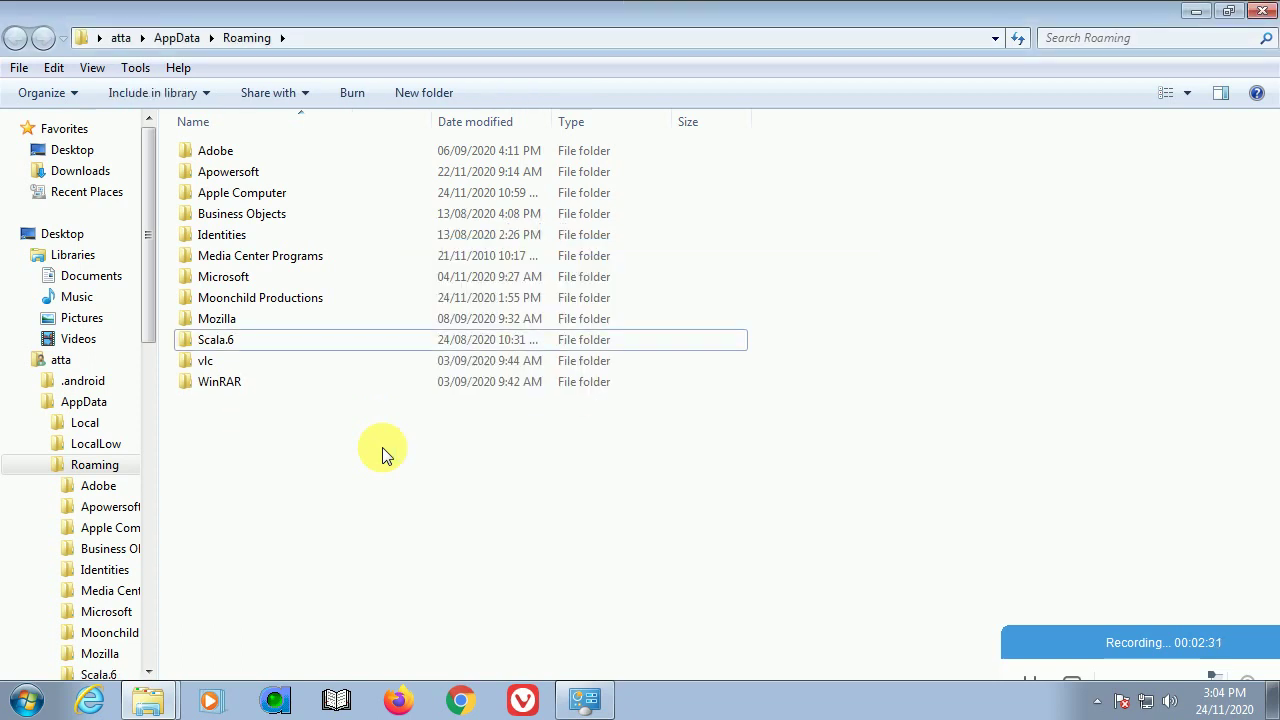
- Permanently delete the Moonchild Productions folder from the Roaming folder
{"action": "key", "text": "Up"}
{"action": "key", "text": "Up"}
{"action": "key", "text": "Up"}
{"action": "key", "text": "Up"}
{"action": "key", "text": "Up"}
{"action": "key", "text": "Up"}
{"action": "key", "text": "Up"}
{"action": "key", "text": "Up"}
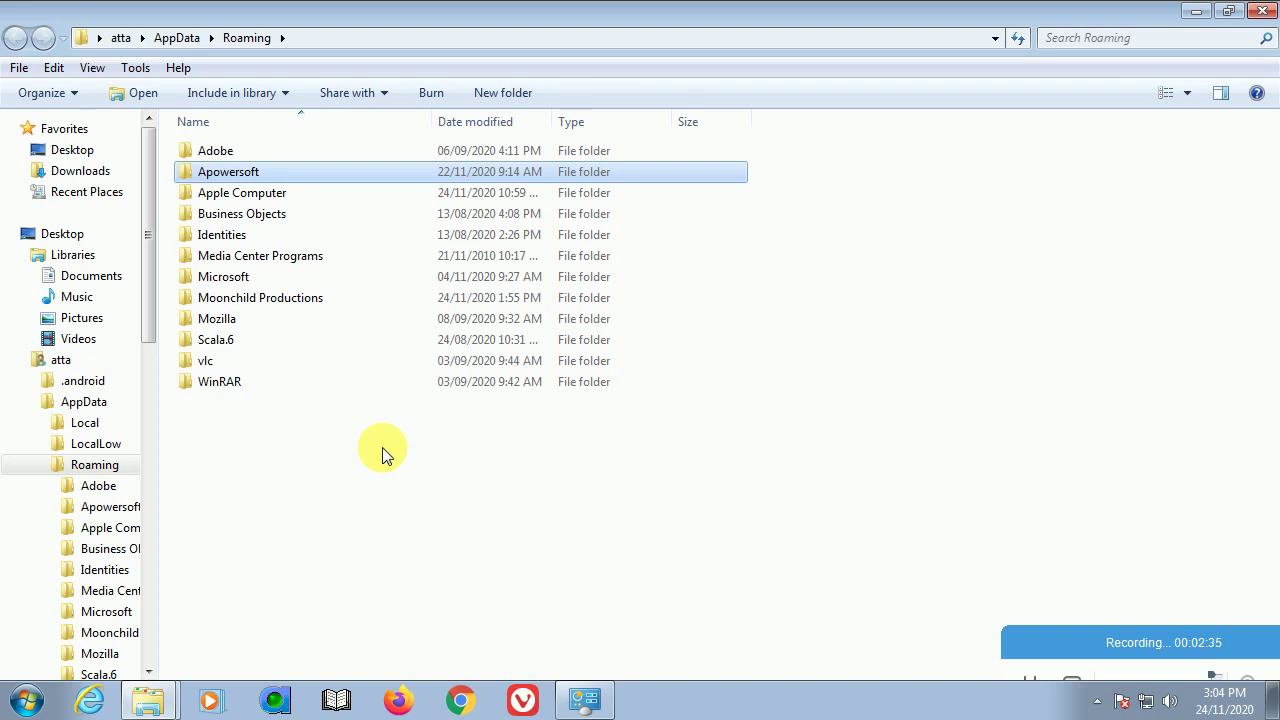
{"action": "key", "text": "Down"}
{"action": "key", "text": "Down"}
{"action": "key", "text": "Down"}
{"action": "key", "text": "Down"}
{"action": "key", "text": "Down"}
{"action": "key", "text": "Down"}
{"action": "key", "text": "Down"}
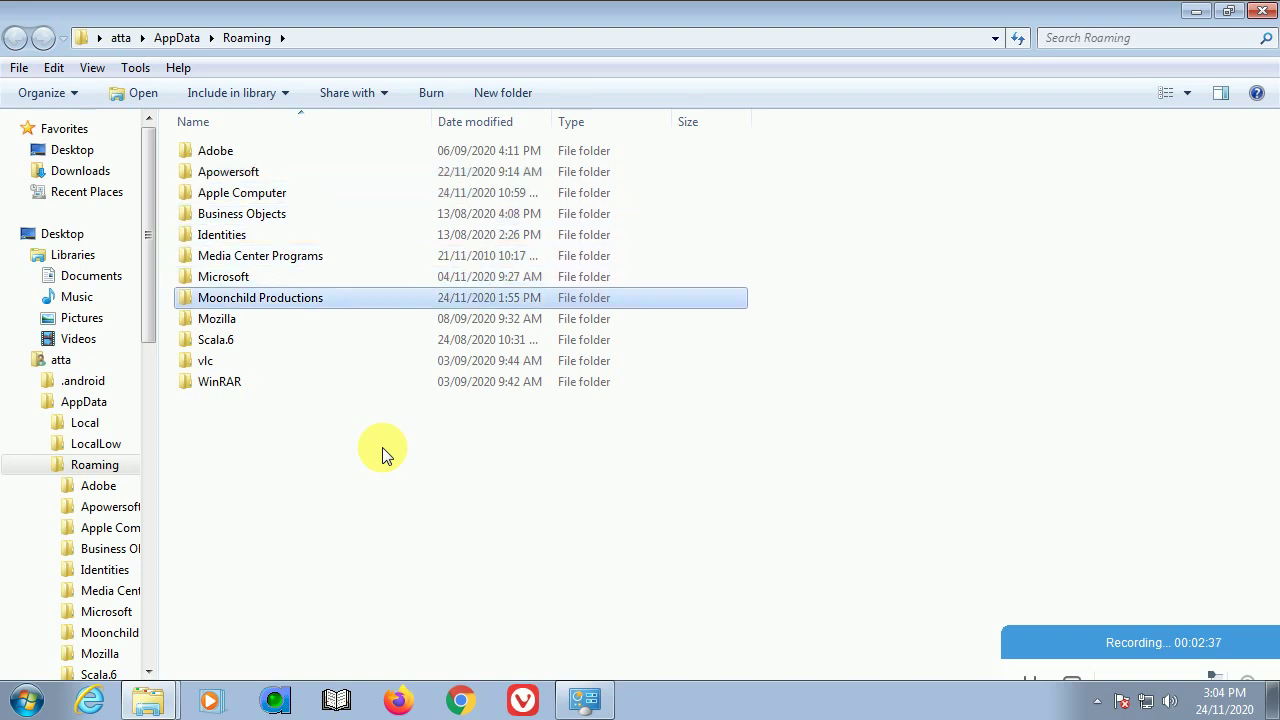
{"action": "key", "text": "Up"}
{"action": "key", "text": "shift+Delete"}
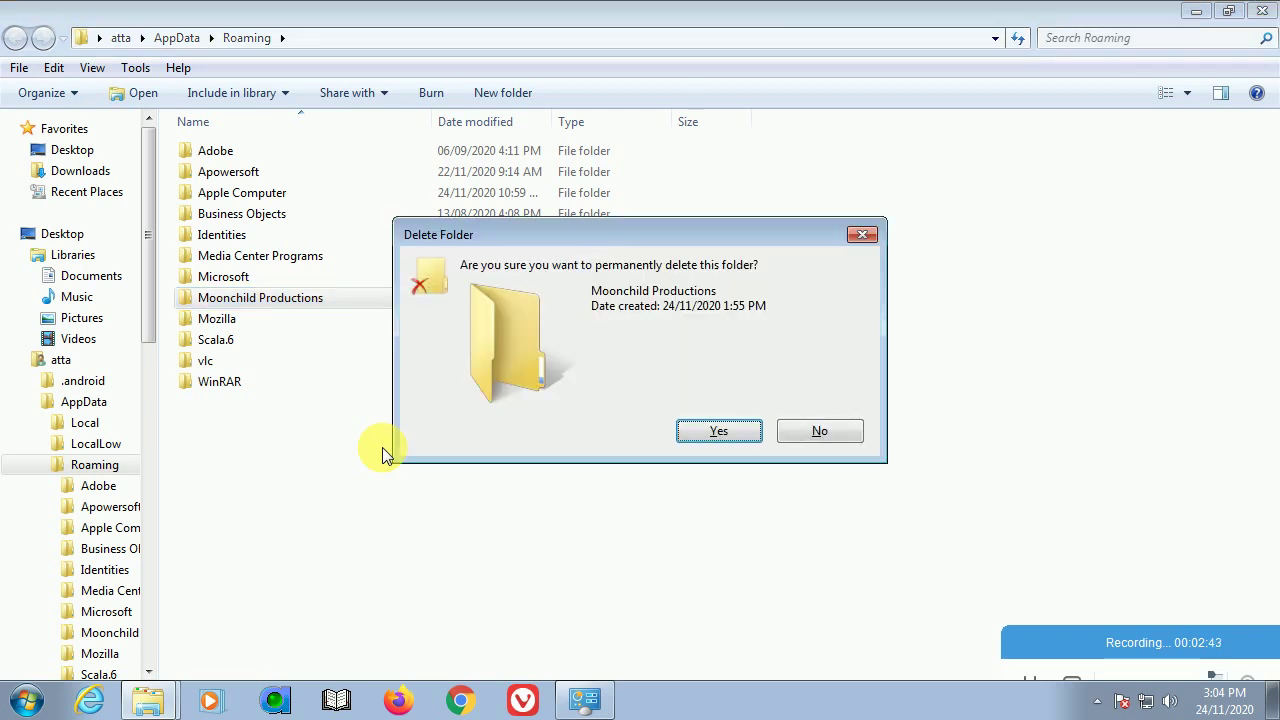
{"action": "key", "text": "Escape"}
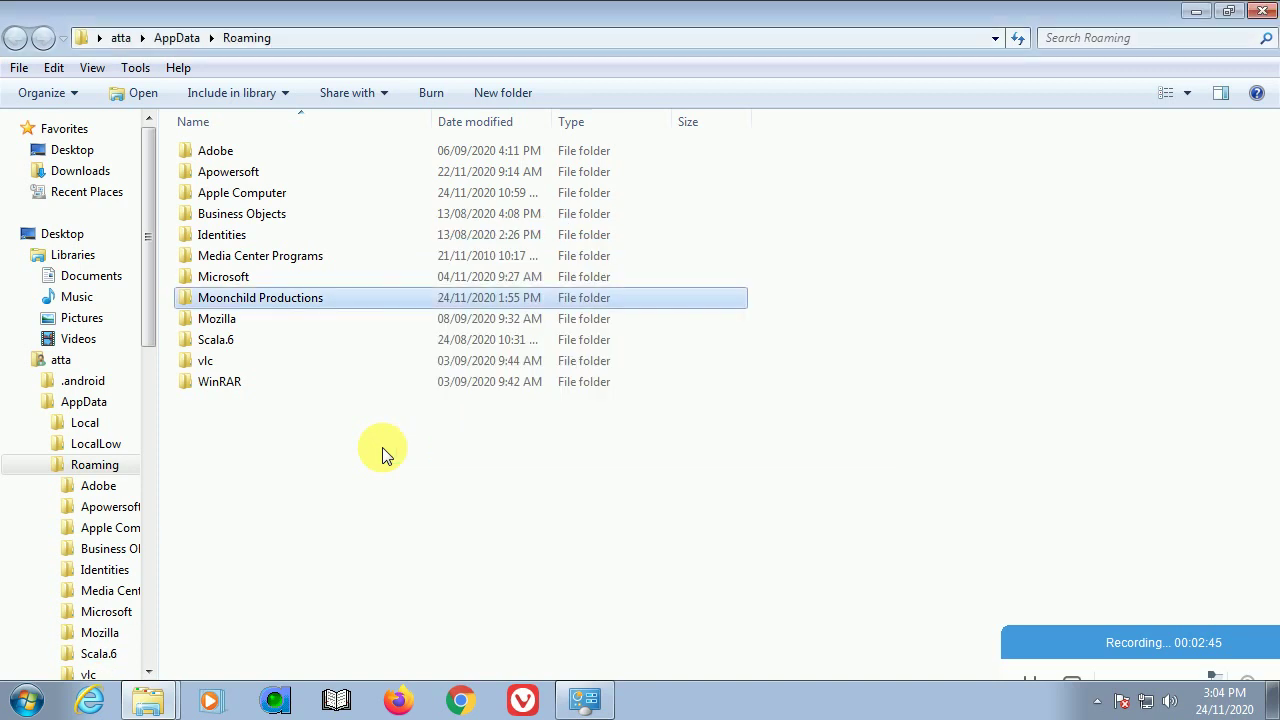
- Examine the contents of the Apple Computer folder in Roaming and return to the Roaming folder
{"action": "key", "text": "Up"}
{"action": "key", "text": "Up"}
{"action": "key", "text": "Up"}
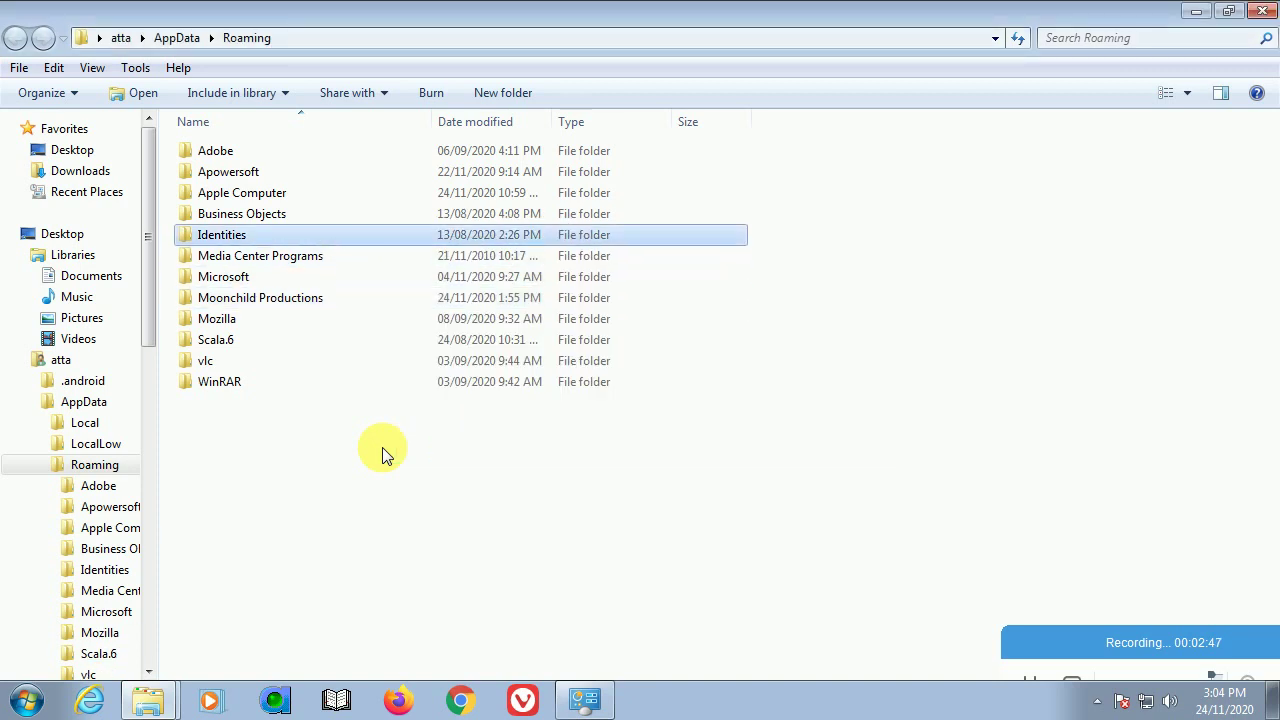
{"action": "key", "text": "Up"}
{"action": "key", "text": "Up"}
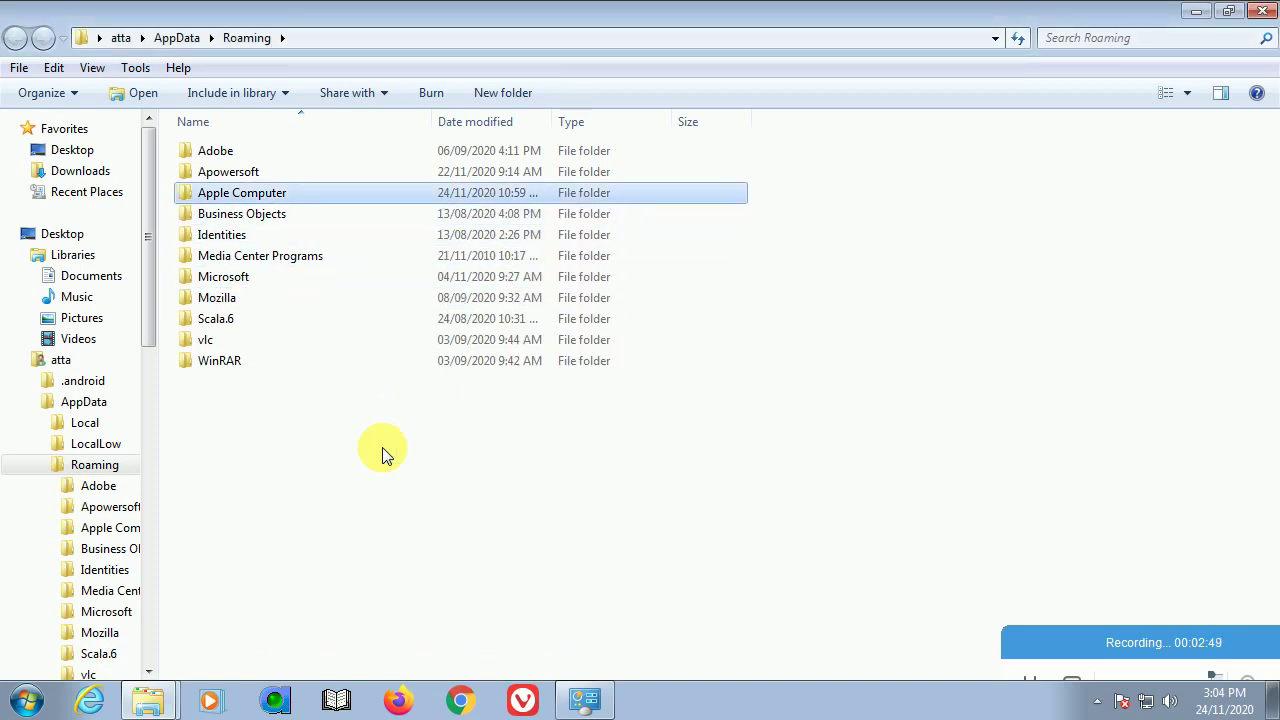
{"action": "key", "text": "Down"}
{"action": "key", "text": "Up"}
{"action": "key", "text": "Up"}
{"action": "key", "text": "Up"}
{"action": "key", "text": "Down"}
{"action": "key", "text": "Down"}
{"action": "key", "text": "Return"}
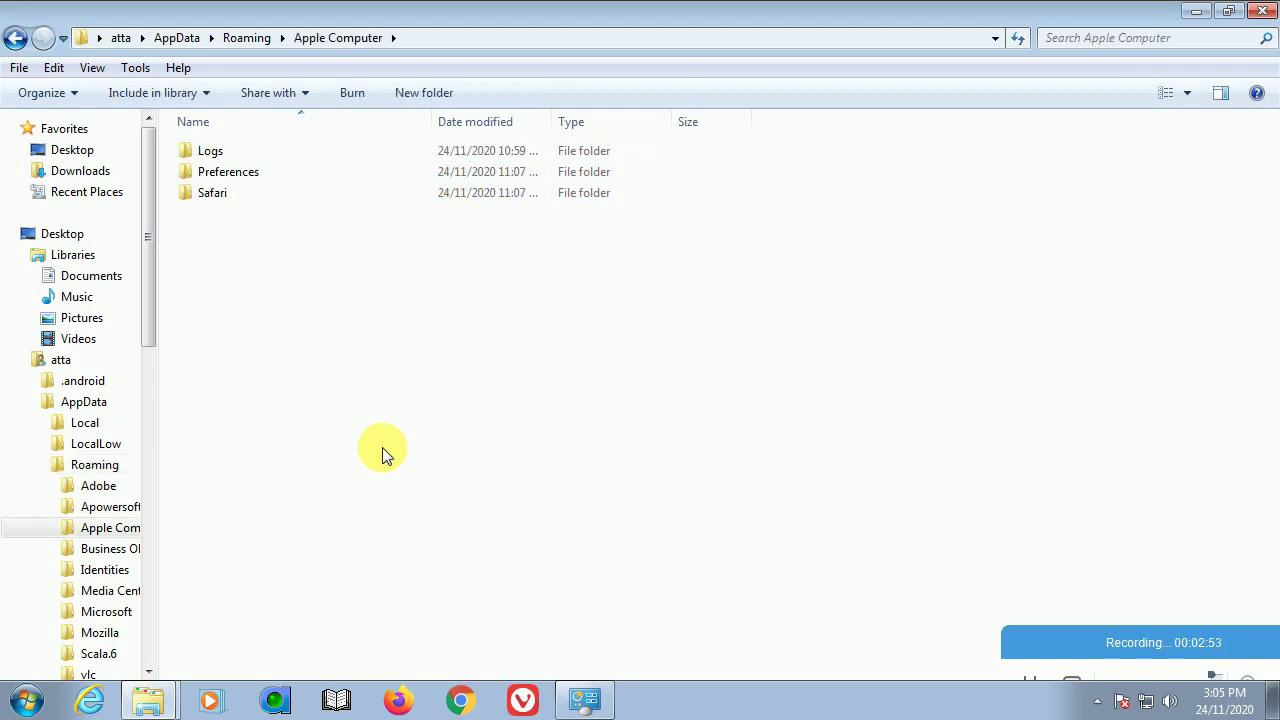
{"action": "key", "text": "BackSpace"}
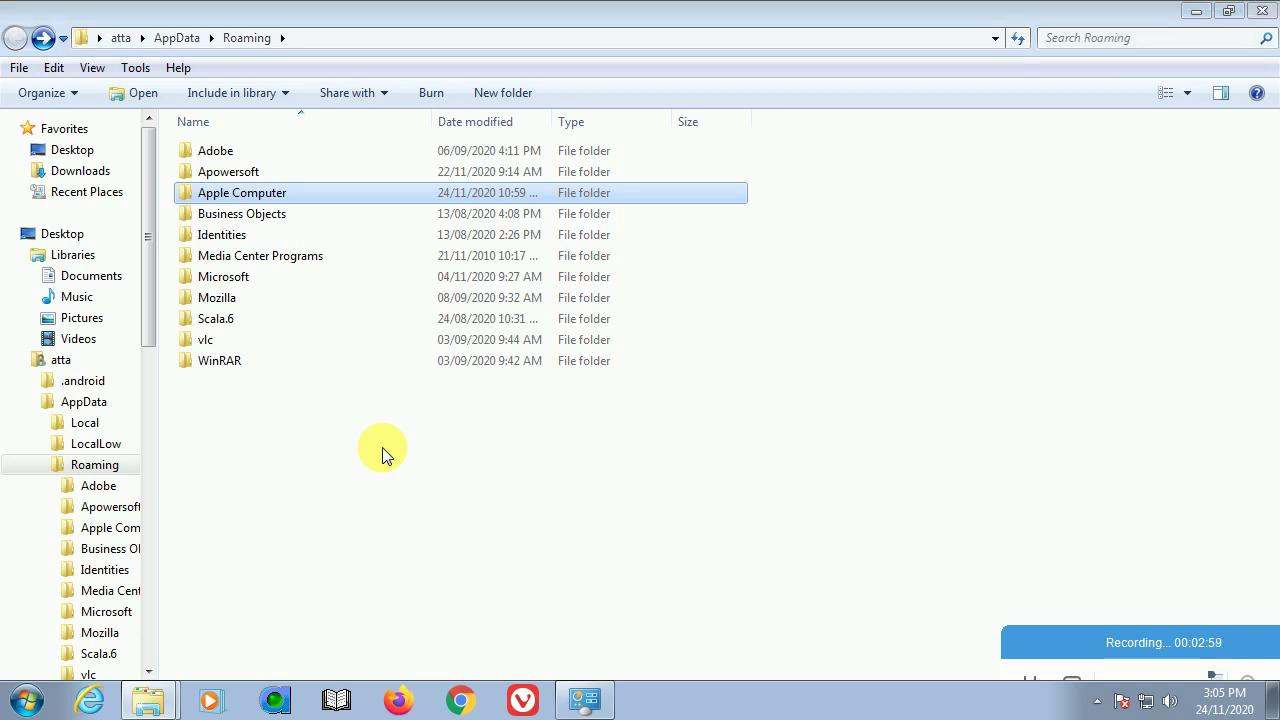
- Permanently delete the Apple Computer folder from the Roaming folder
{"action": "key", "text": "shift+Delete"}
{"action": "key", "text": "Return"}
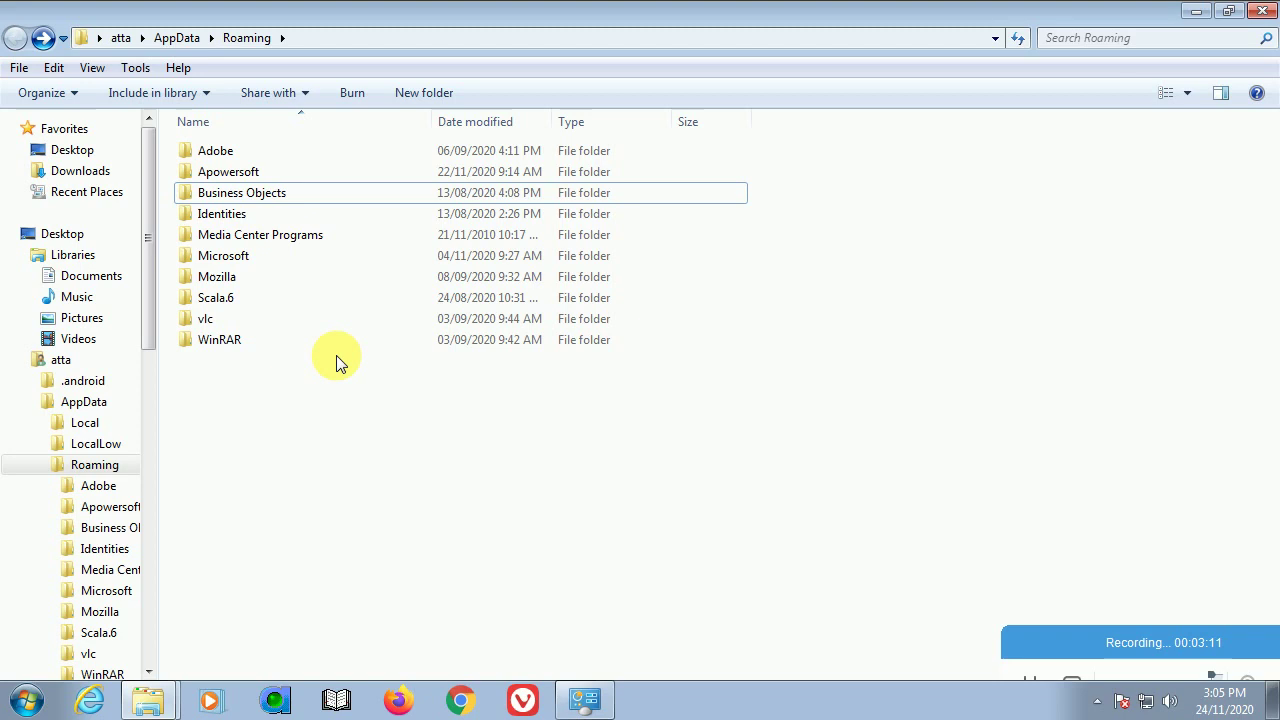
- Open the folder "C:\Program Files (x86)" through the Run dialog and maximize its window
{"action": "left_click", "coordinate": [27, 700]}
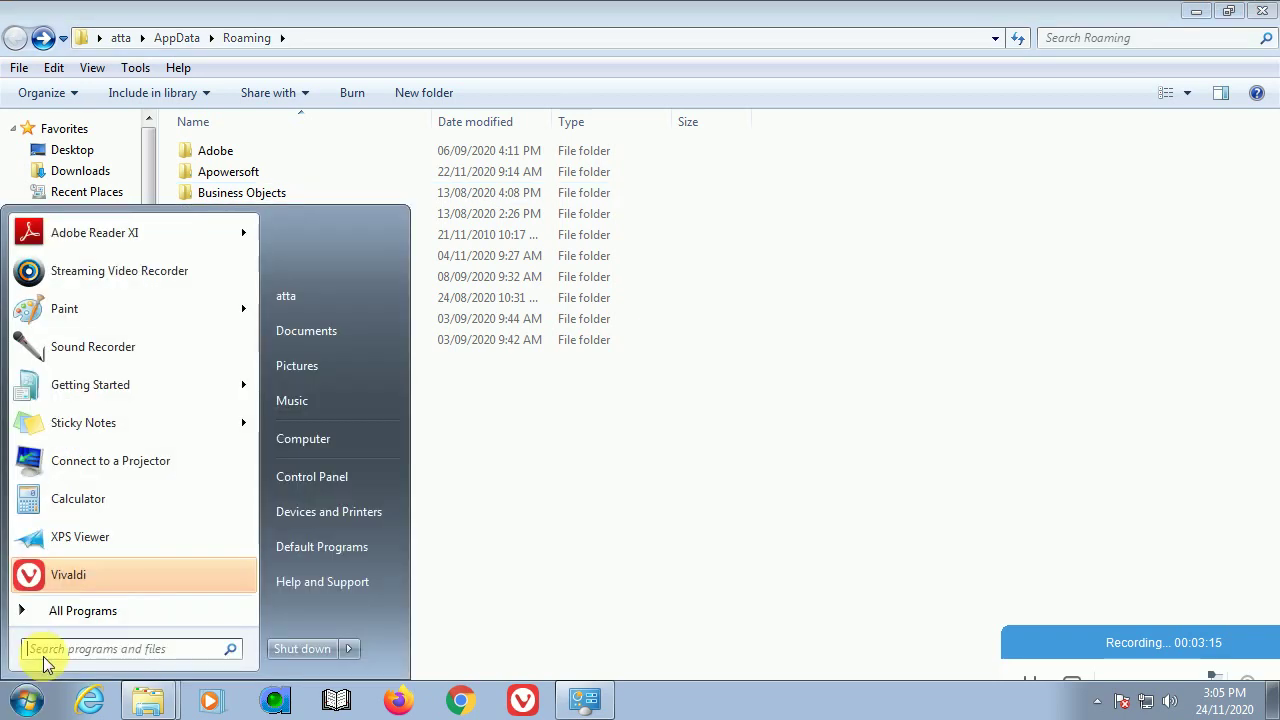
{"action": "type", "text": "run"}
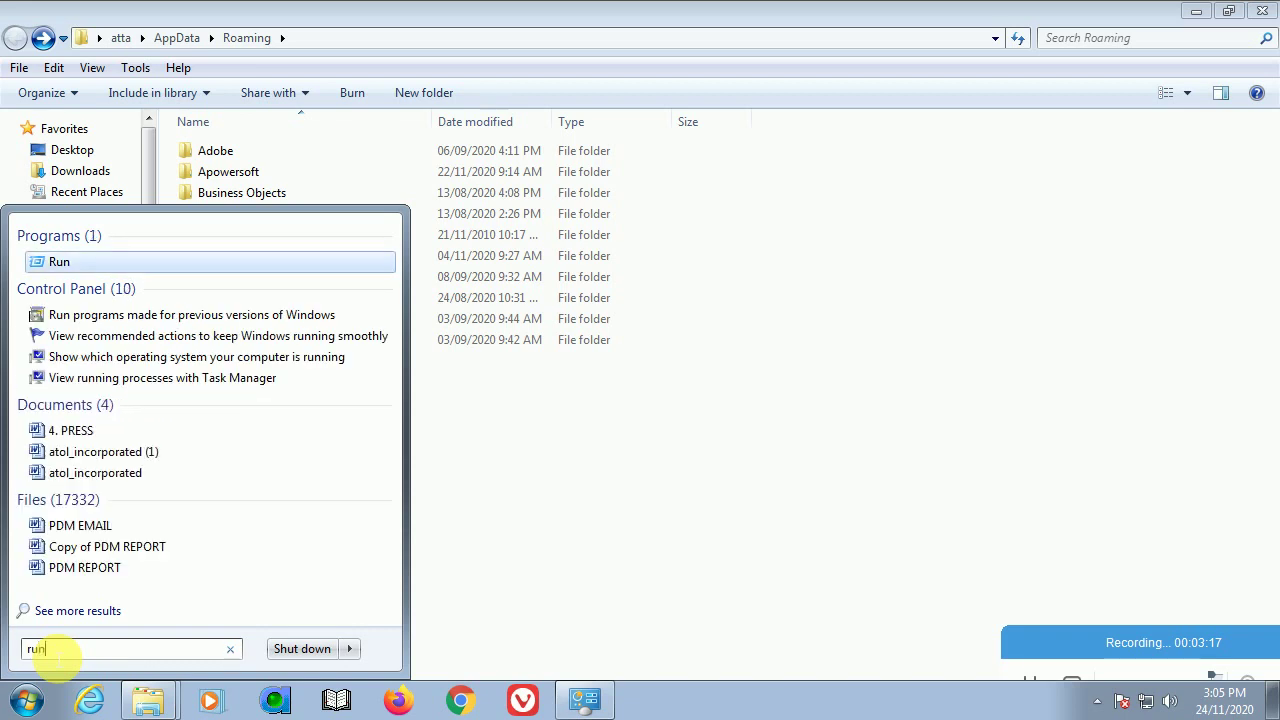
{"action": "key", "text": "Return"}
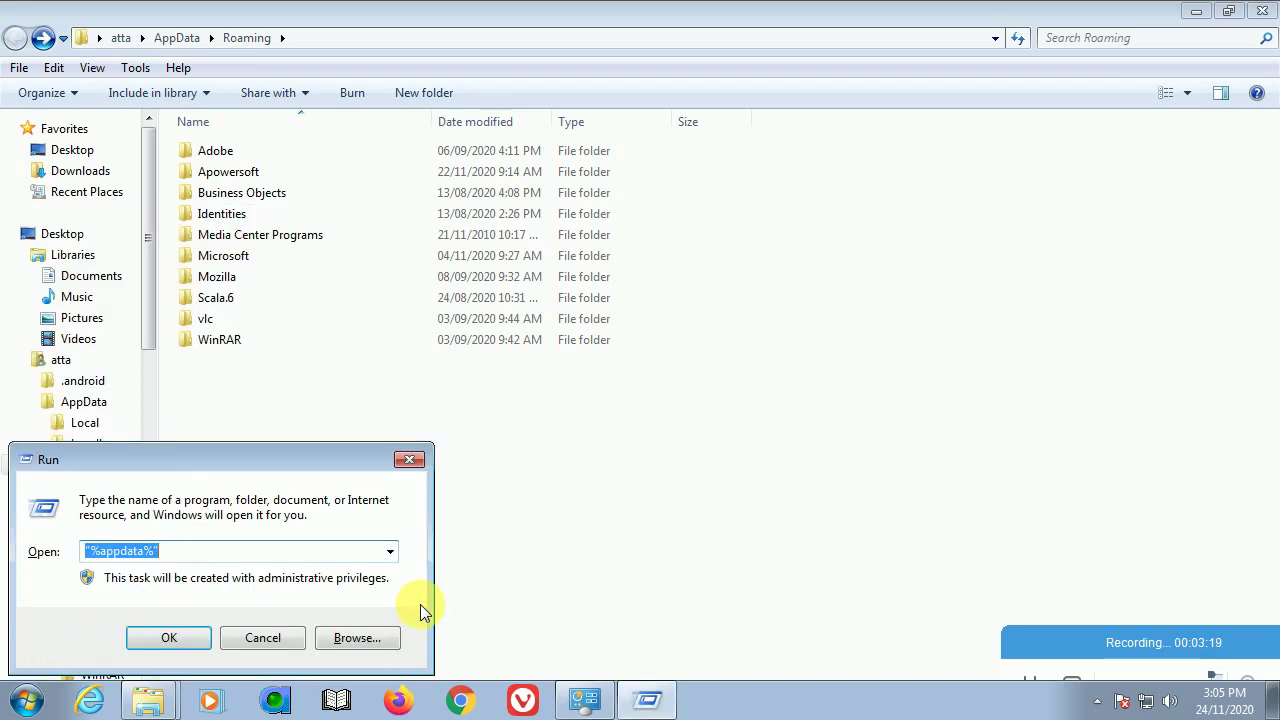
{"action": "left_click", "coordinate": [390, 556]}
{"action": "left_click", "coordinate": [283, 616]}
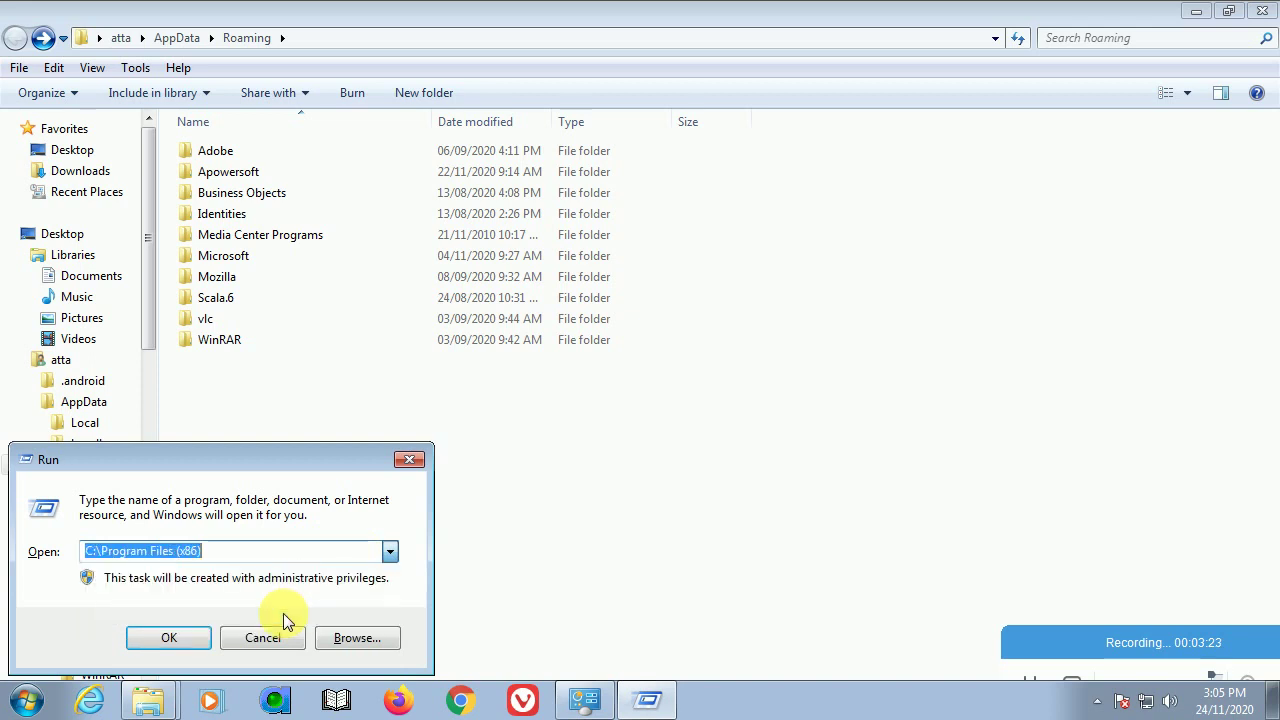
{"action": "left_click", "coordinate": [166, 636]}
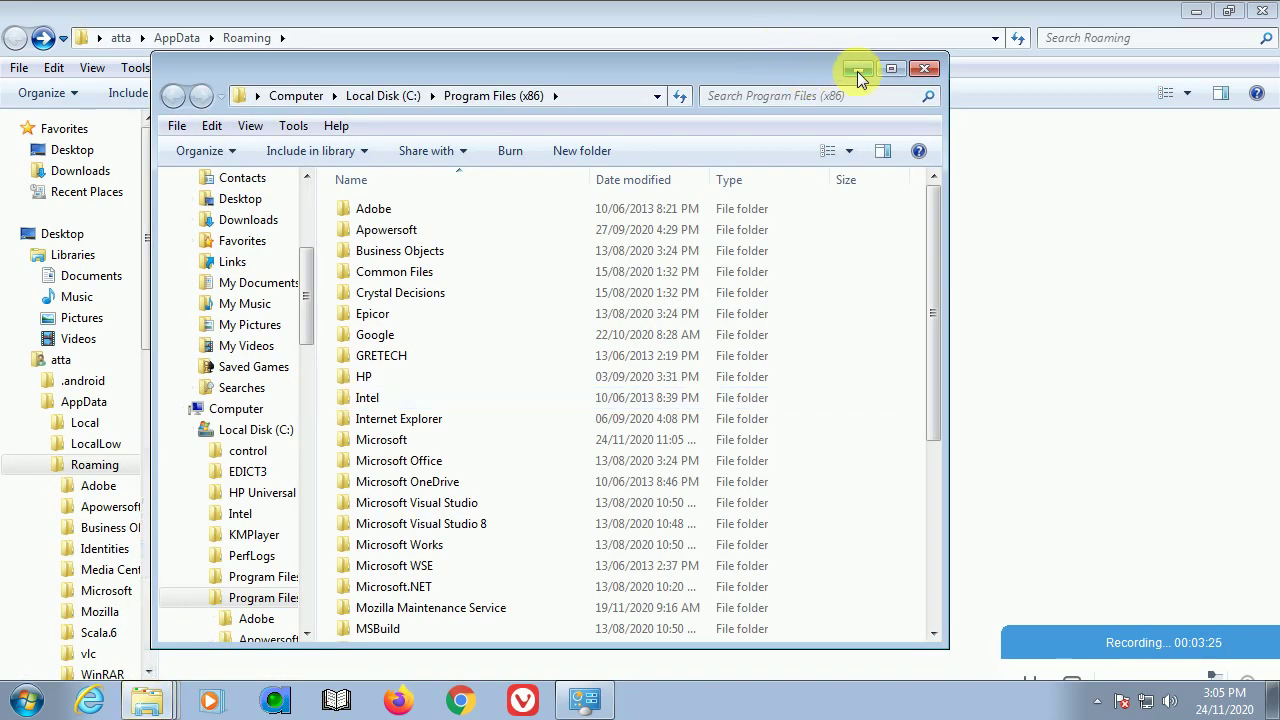
{"action": "left_click", "coordinate": [889, 67]}
- Permanently delete the WOMic folder from Program Files (x86)
{"action": "scroll", "coordinate": [414, 400], "scroll_direction": "down", "scroll_amount": 4}
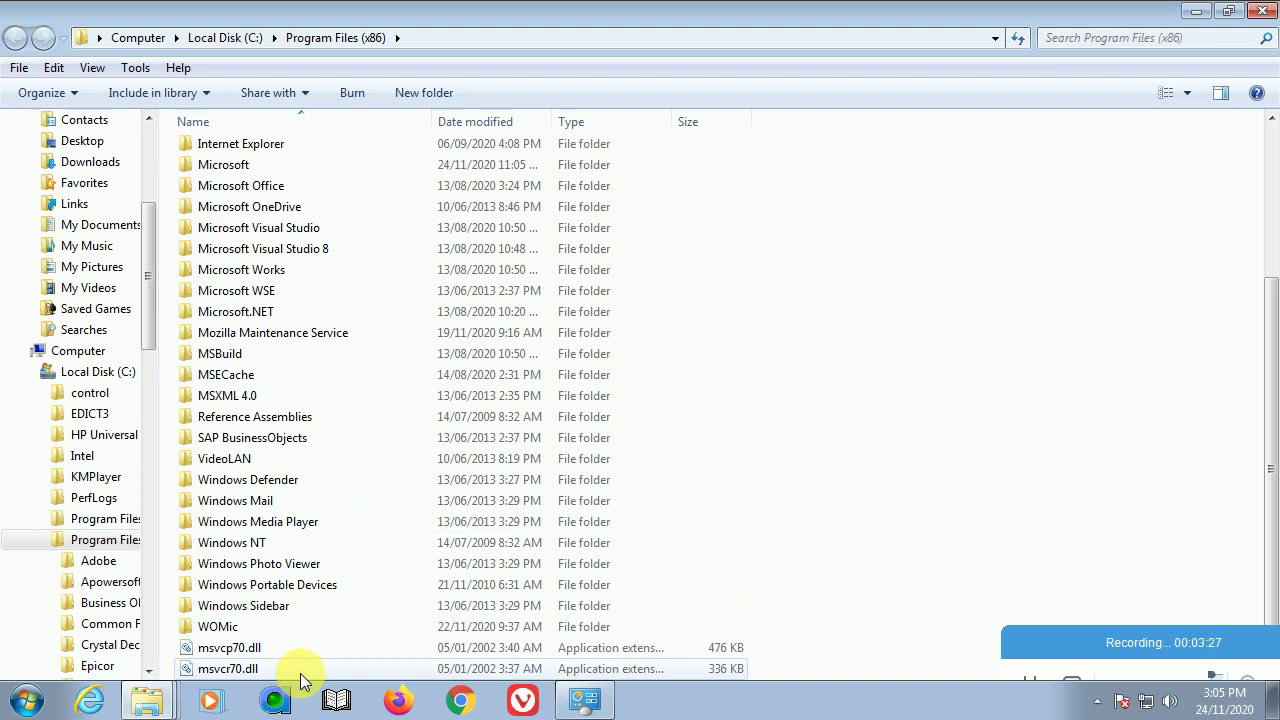
{"action": "left_click", "coordinate": [248, 632]}
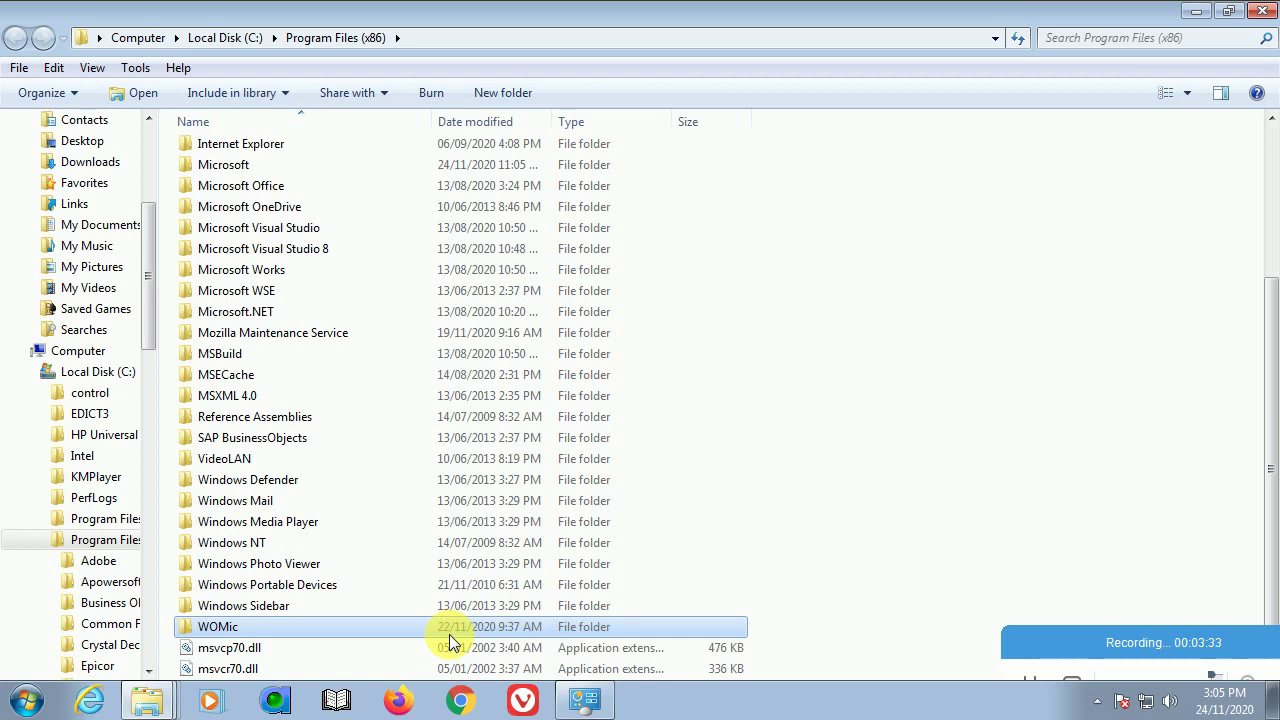
{"action": "key", "text": "Delete"}
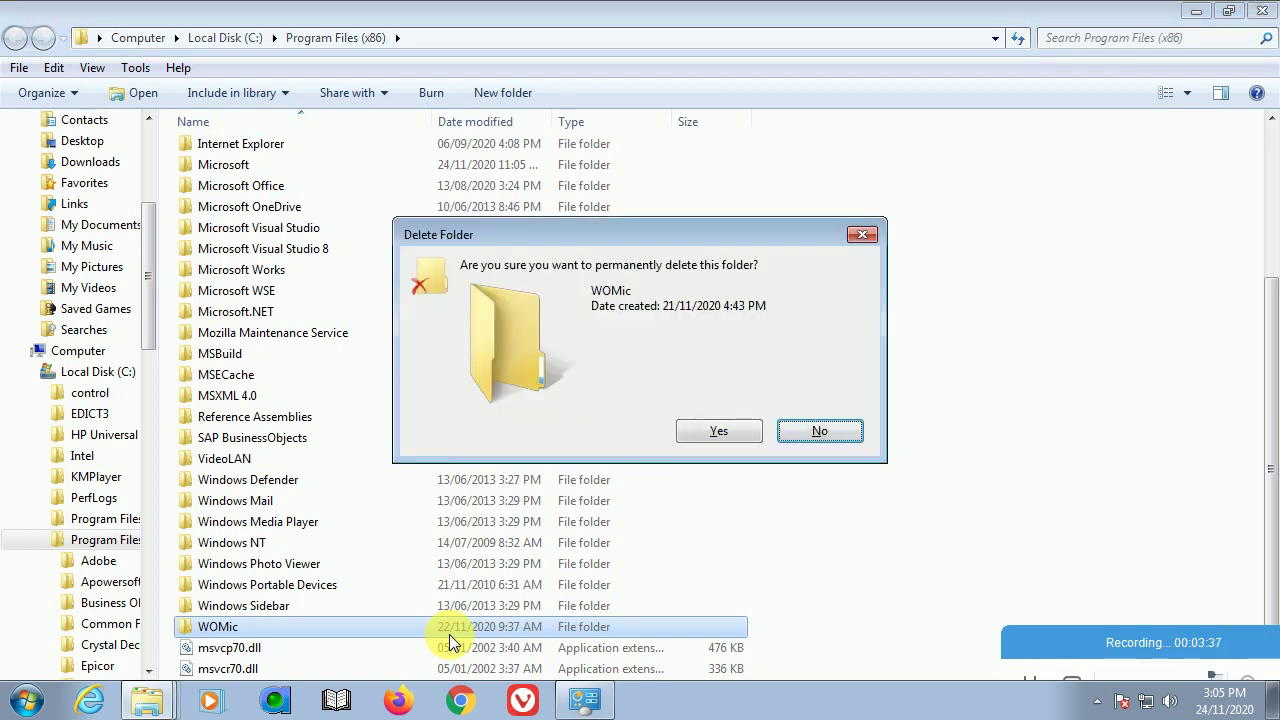
{"action": "key", "text": "Return"}
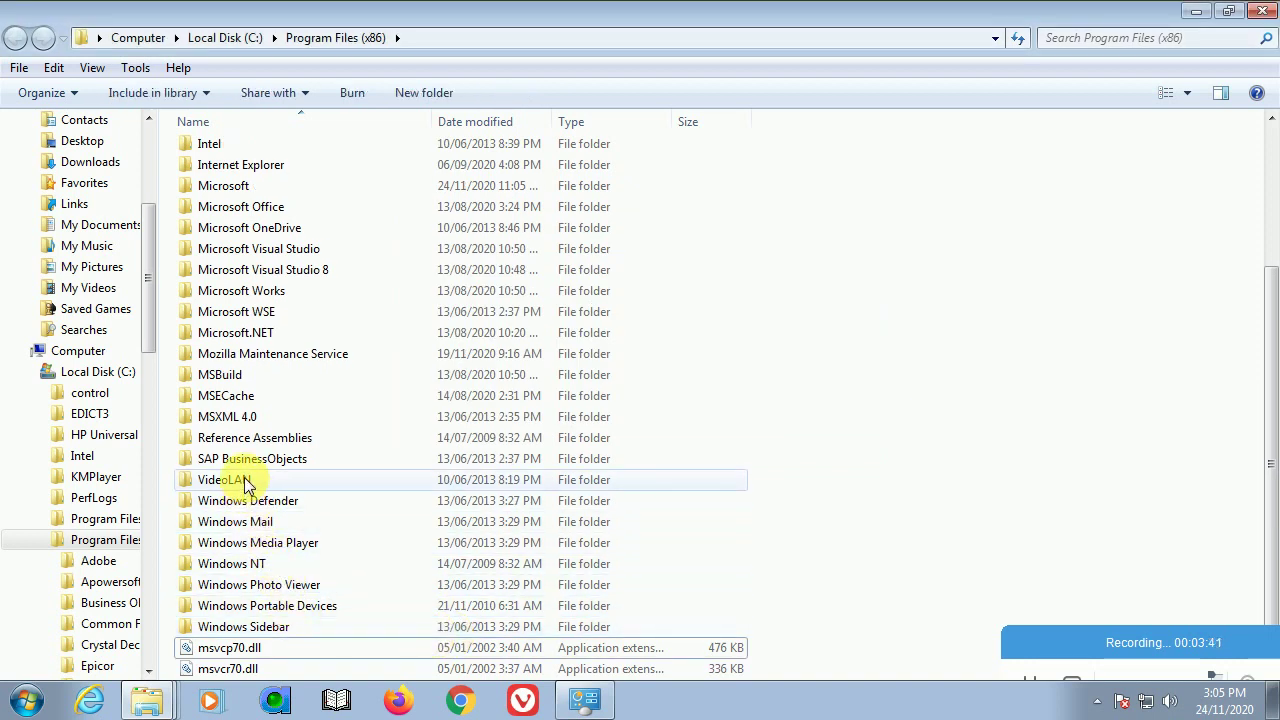
- Check the remaining folders in Program Files (x86), and close all open windows to return to the desktop
{"action": "scroll", "coordinate": [252, 460], "scroll_direction": "up", "scroll_amount": 2}
{"action": "scroll", "coordinate": [250, 420], "scroll_direction": "up", "scroll_amount": 1}
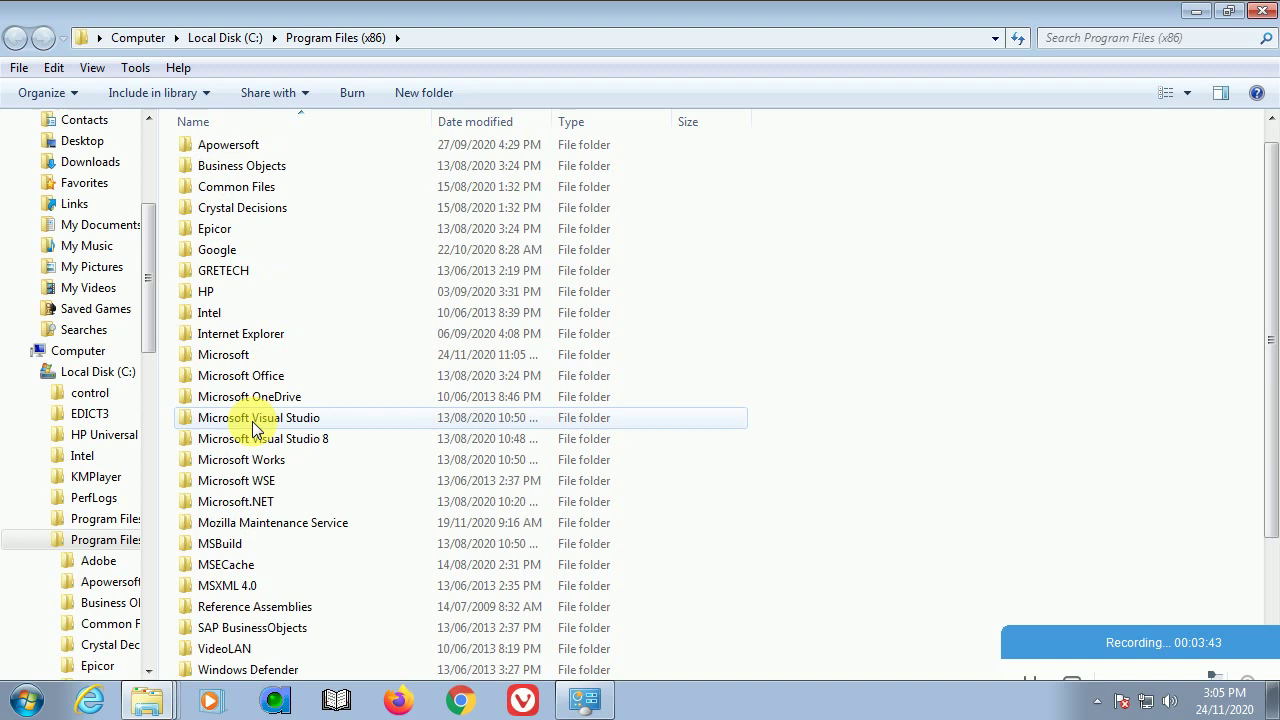
{"action": "scroll", "coordinate": [250, 405], "scroll_direction": "up", "scroll_amount": 1}
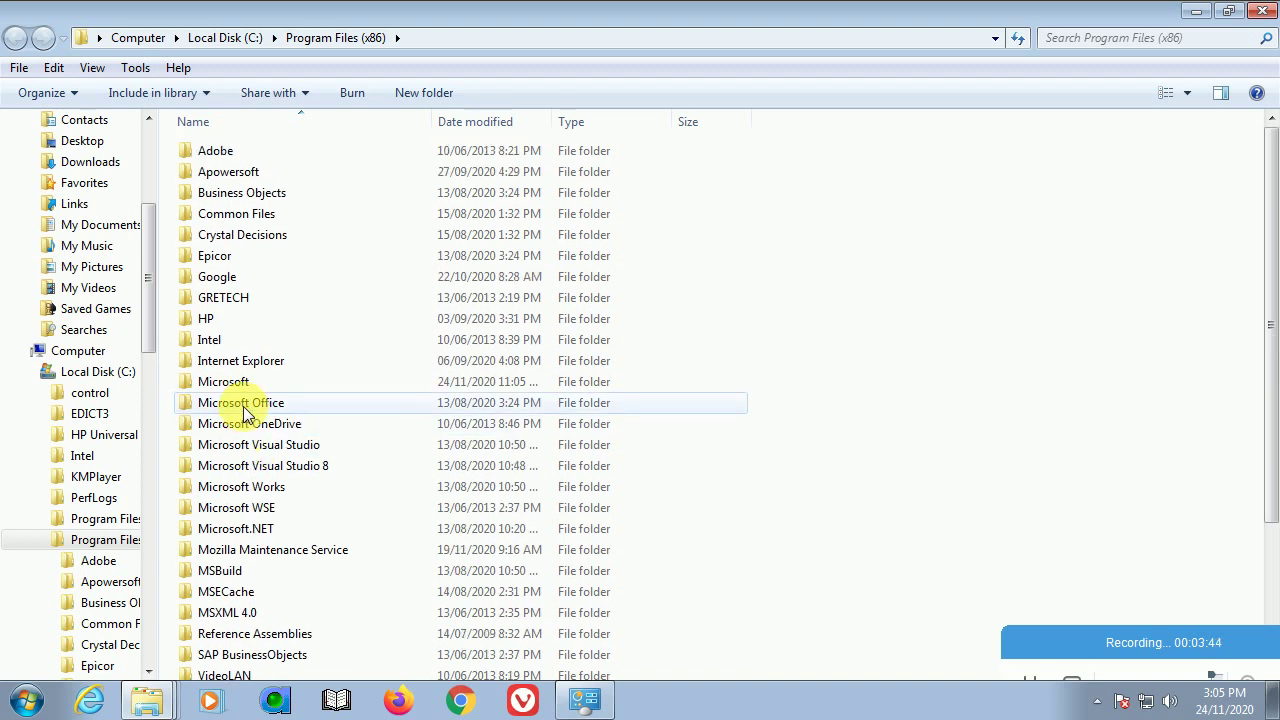
{"action": "left_click", "coordinate": [1266, 12]}
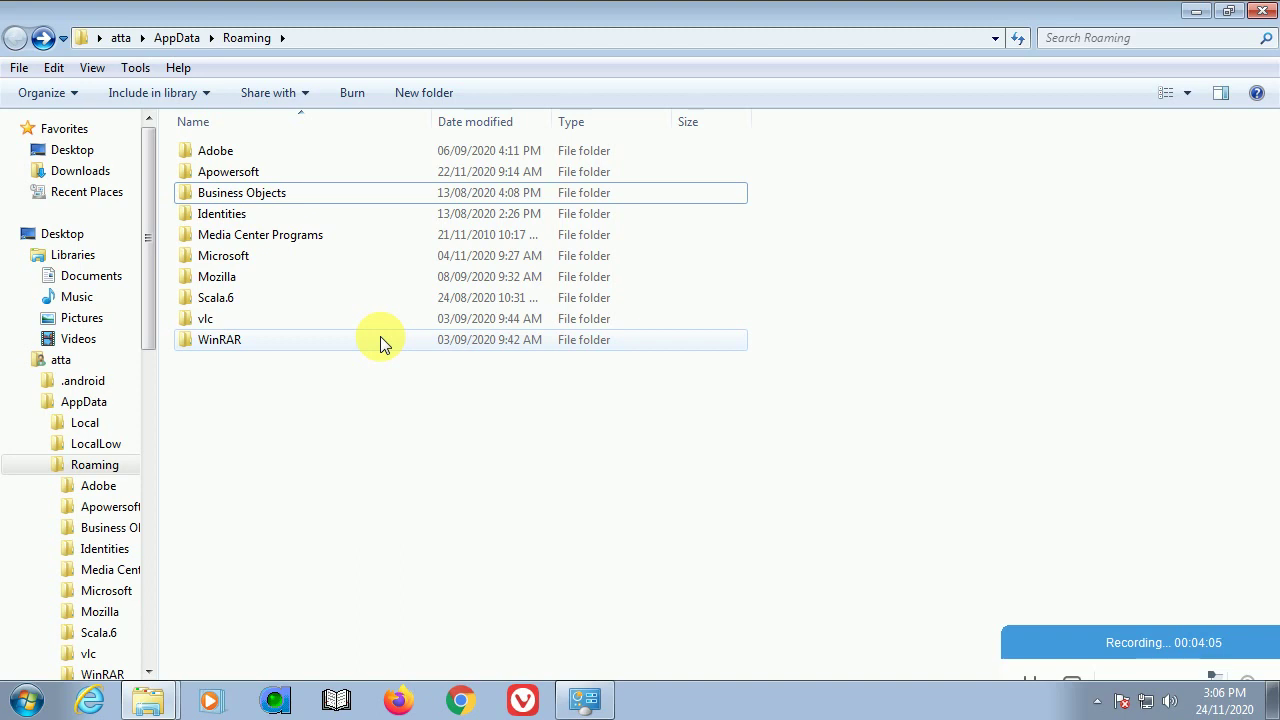
{"action": "left_click", "coordinate": [1264, 12]}
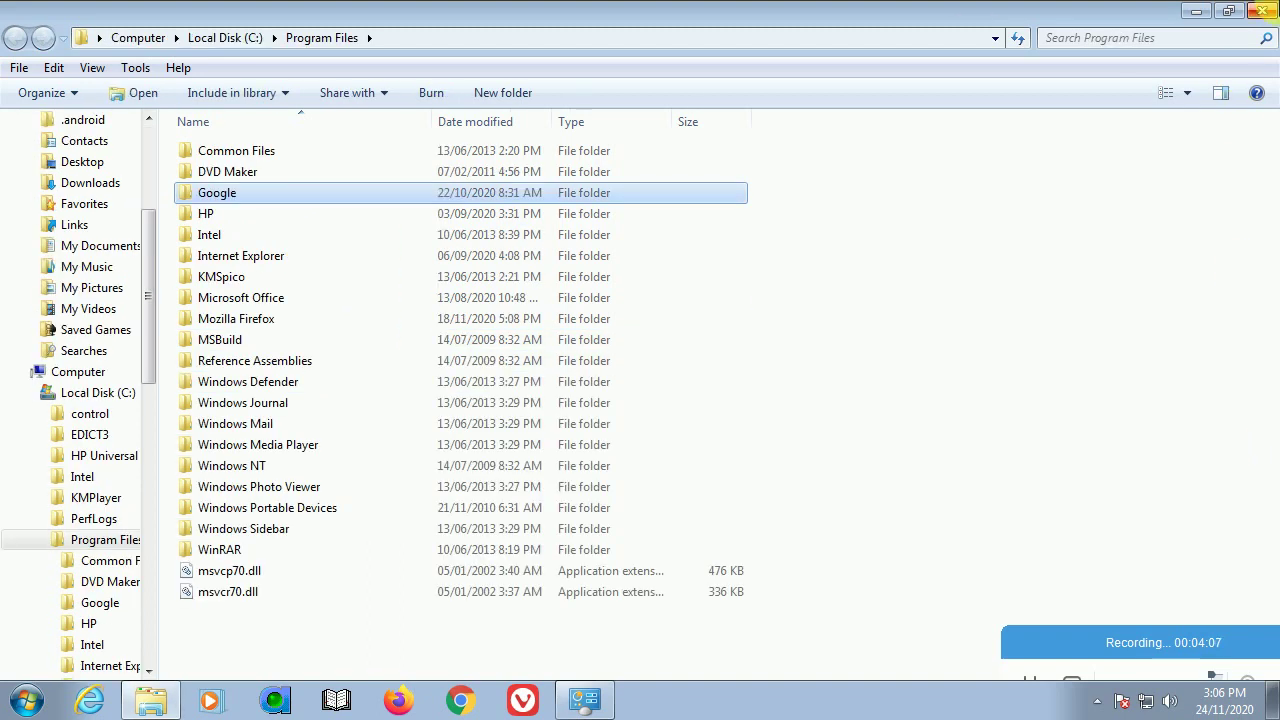
{"action": "left_click", "coordinate": [1264, 12]}
{"action": "left_click", "coordinate": [1264, 12]}
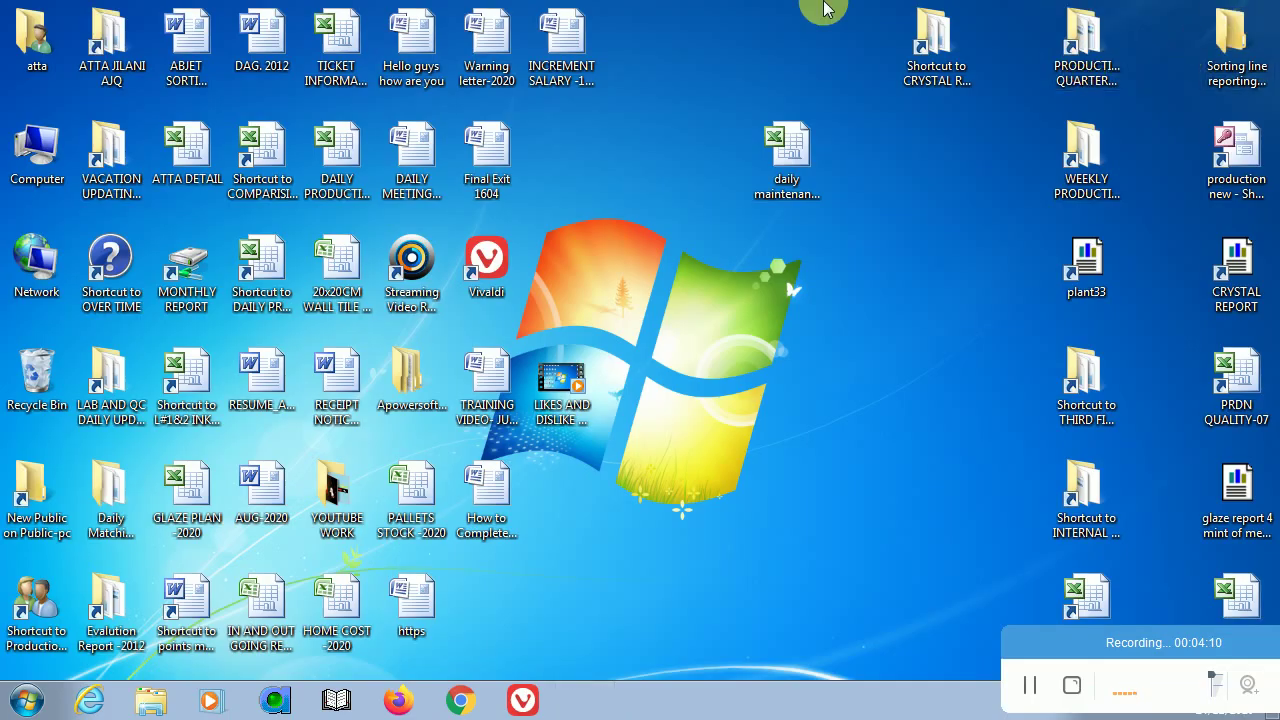
- Open the Registry Editor by running REGEDIT from the Run dialog
{"action": "left_click", "coordinate": [26, 700]}
{"action": "type", "text": "run"}
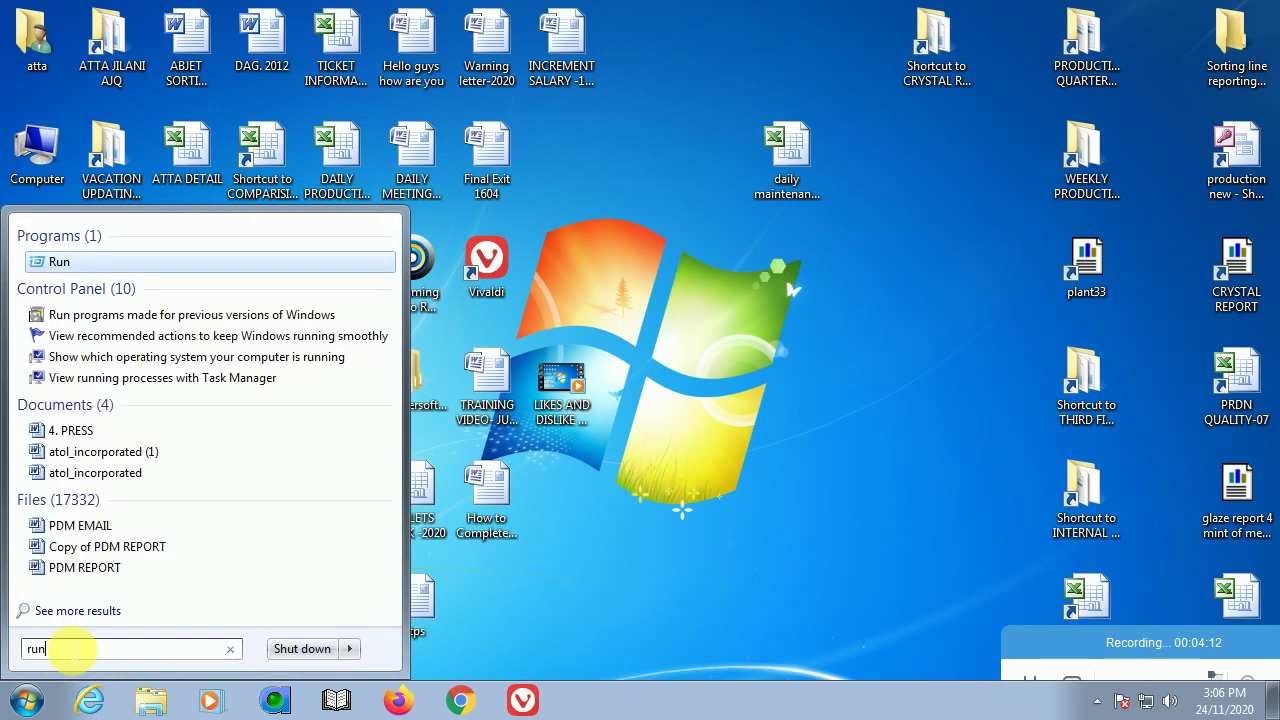
{"action": "key", "text": "Return"}
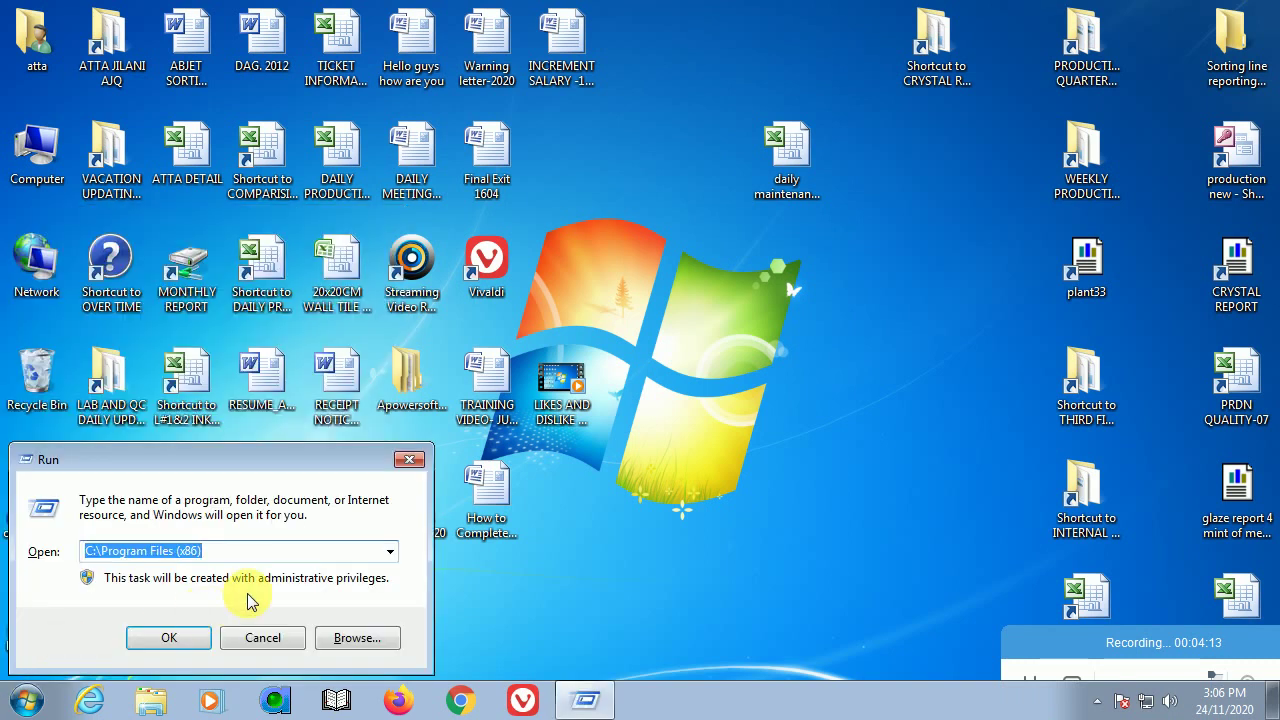
{"action": "left_click", "coordinate": [378, 551]}
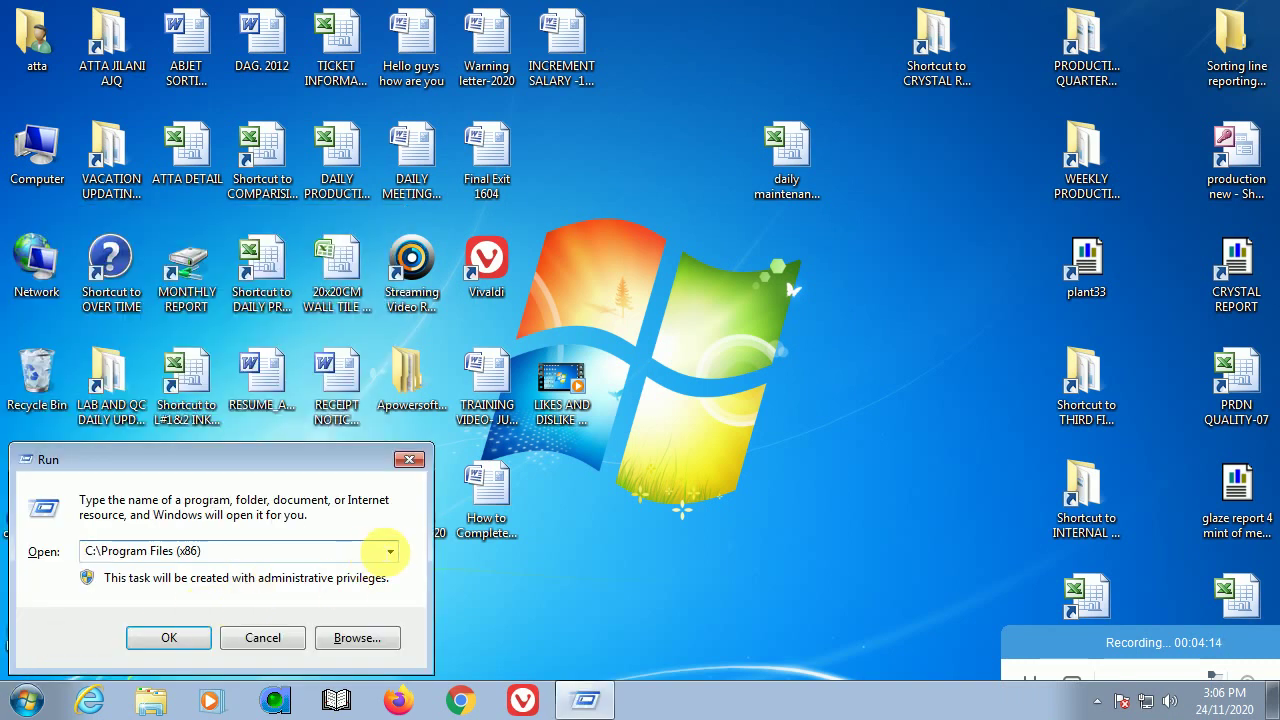
{"action": "left_click", "coordinate": [389, 551]}
{"action": "left_click", "coordinate": [298, 617]}
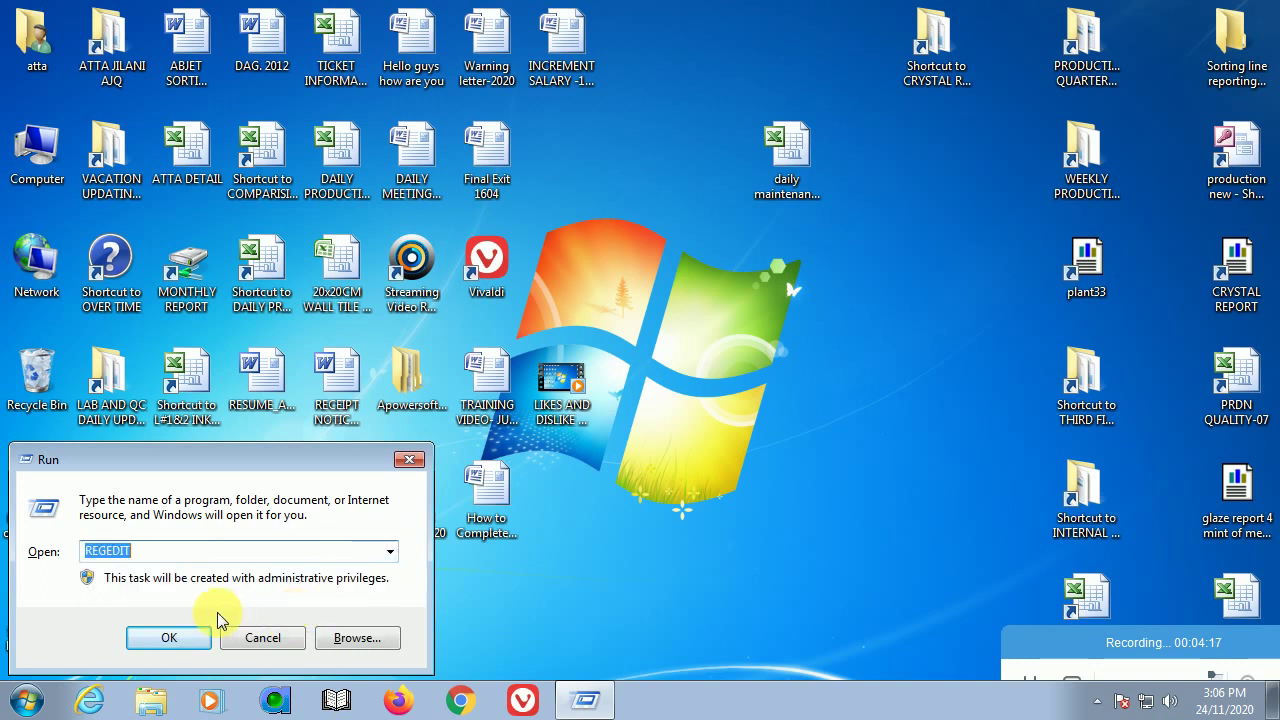
{"action": "left_click", "coordinate": [168, 638]}
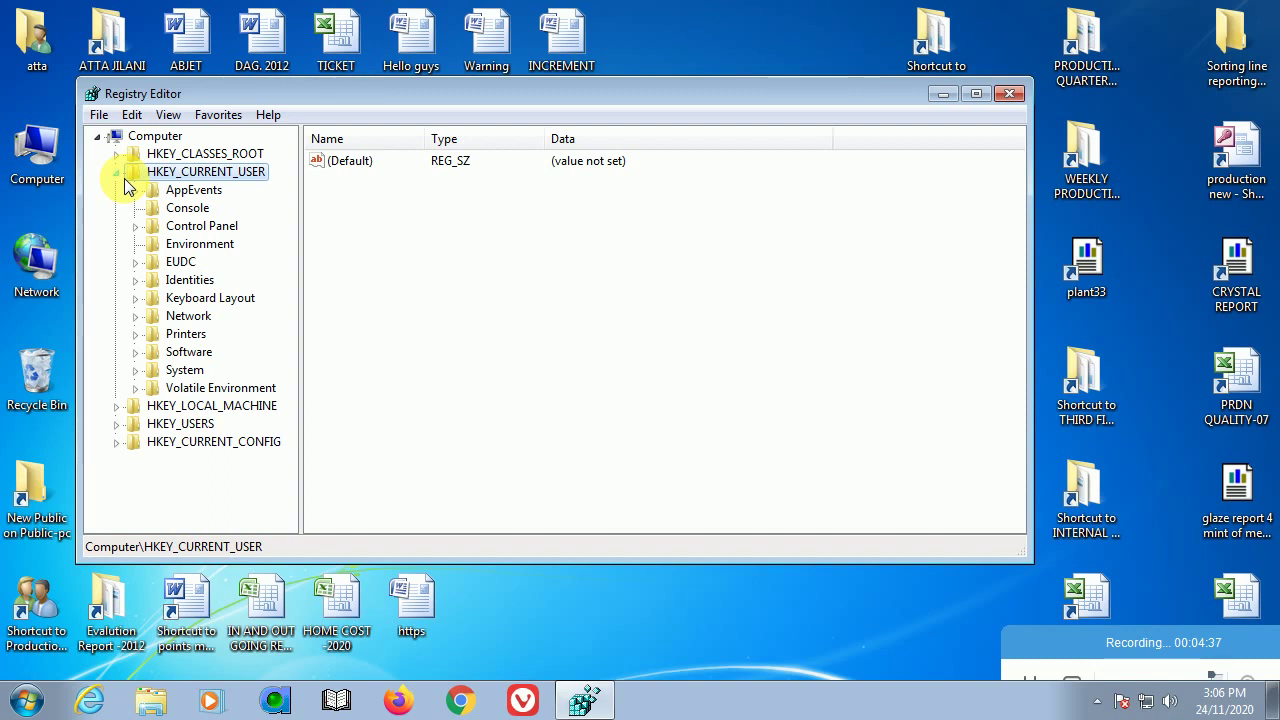
- Expand the Software key under HKEY_CURRENT_USER and look through its subkeys for leftovers of uninstalled programs
{"action": "left_click", "coordinate": [131, 354]}
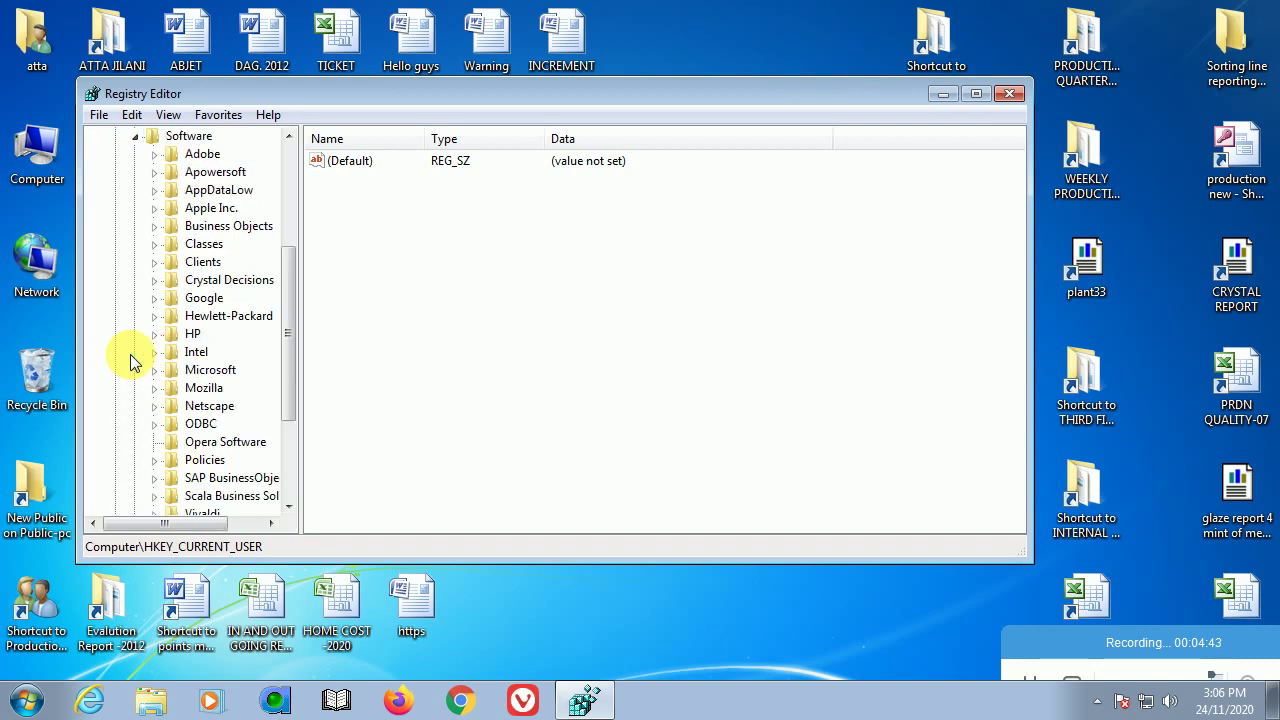
{"action": "scroll", "coordinate": [222, 405], "scroll_direction": "down", "scroll_amount": 2}
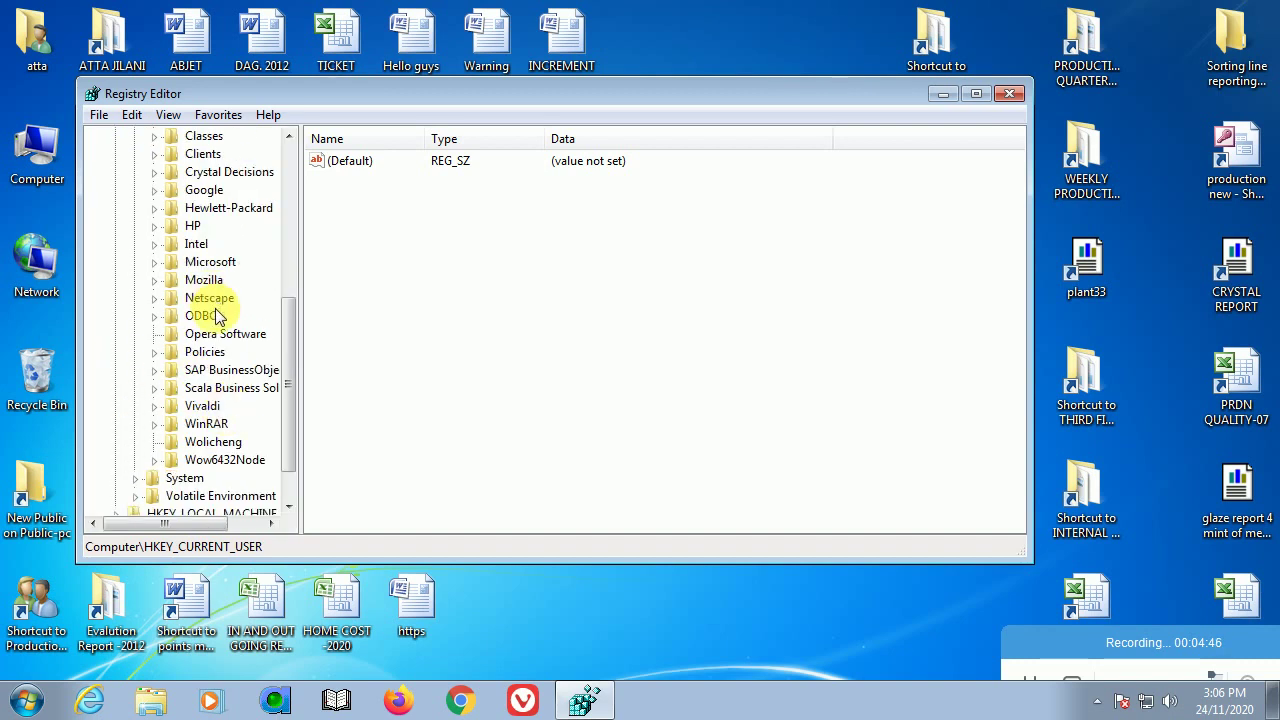
{"action": "scroll", "coordinate": [215, 316], "scroll_direction": "up", "scroll_amount": 1}
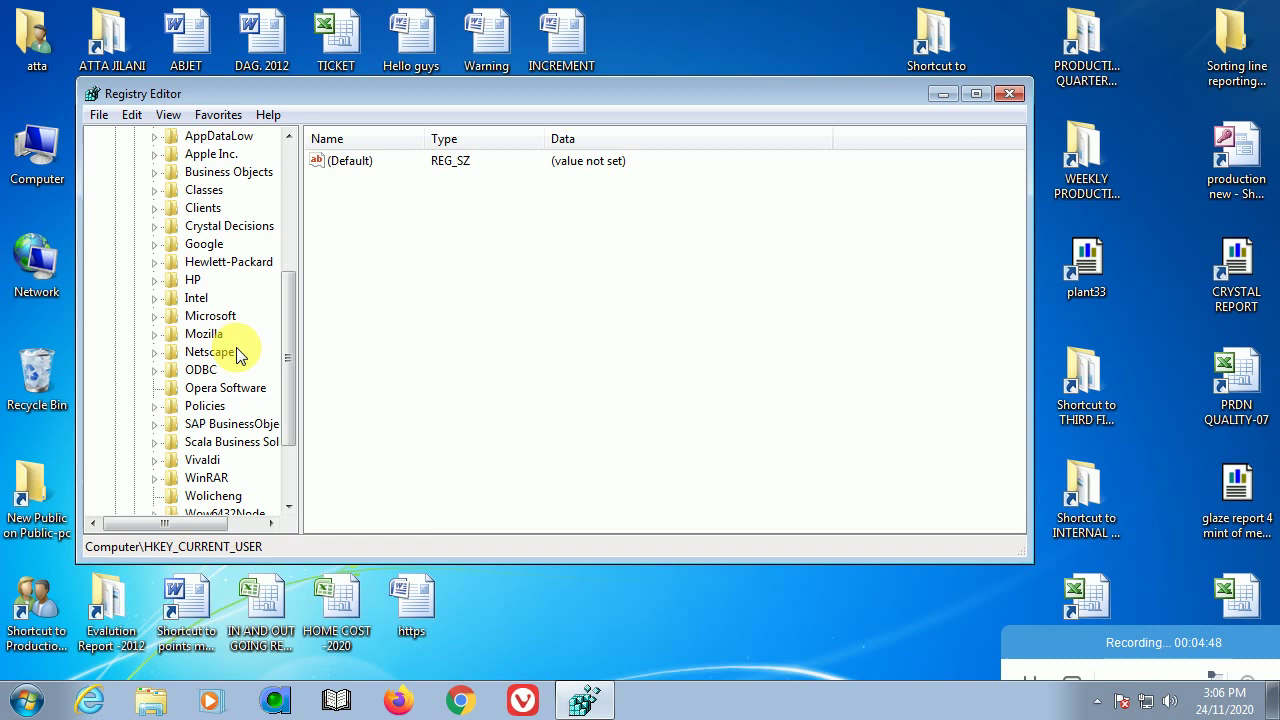
{"action": "scroll", "coordinate": [198, 450], "scroll_direction": "down", "scroll_amount": 1}
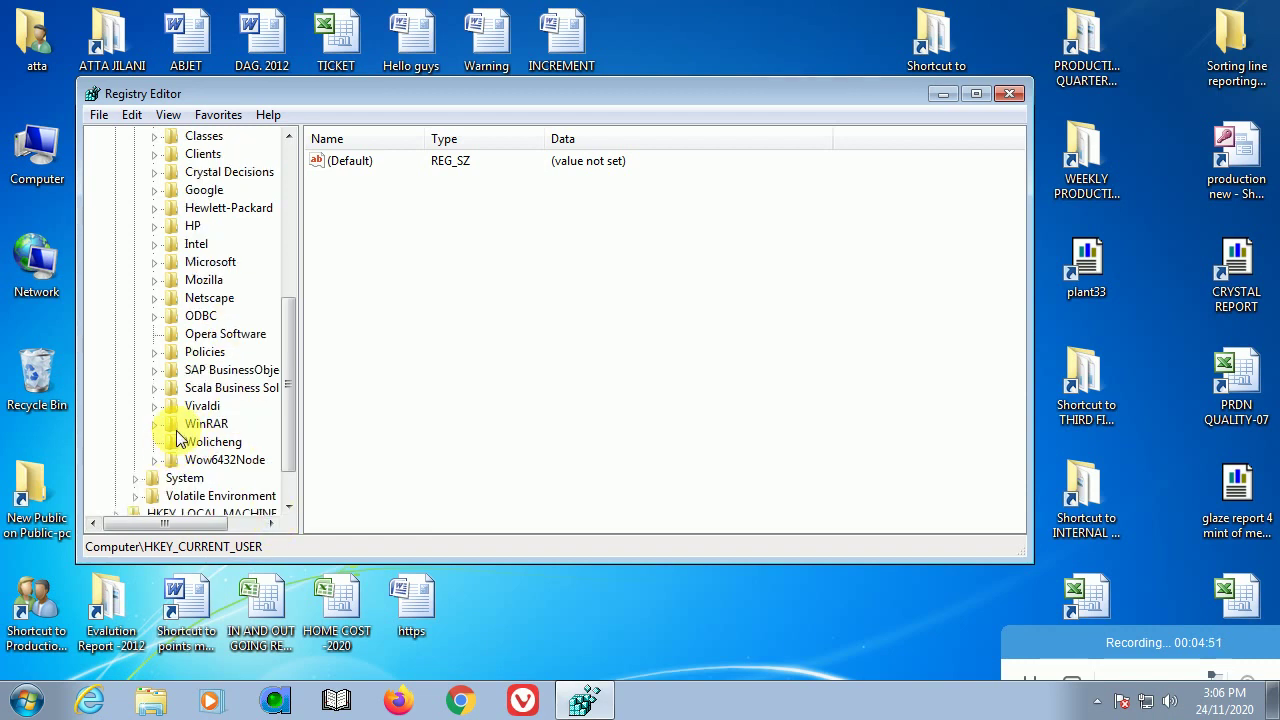
{"action": "scroll", "coordinate": [180, 427], "scroll_direction": "up", "scroll_amount": 1}
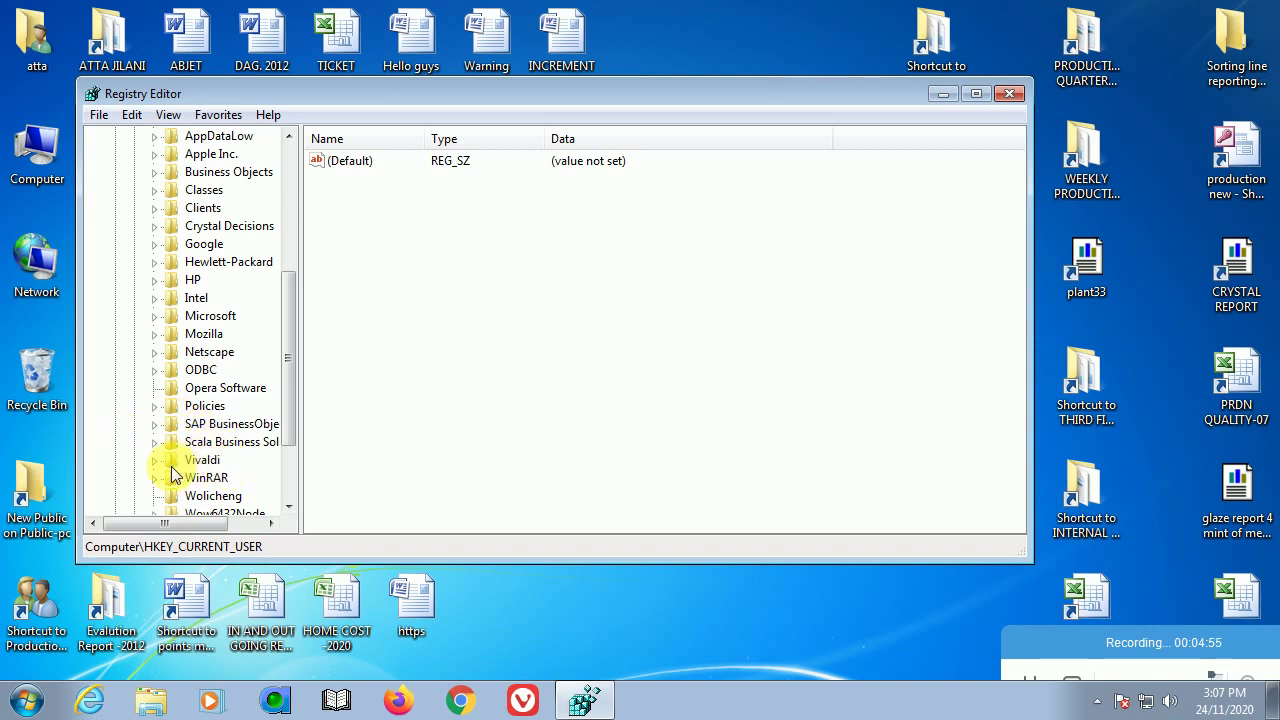
- Export the Opera Software key to the Documents folder as a registration file named "opera software"
{"action": "left_click", "coordinate": [180, 389]}
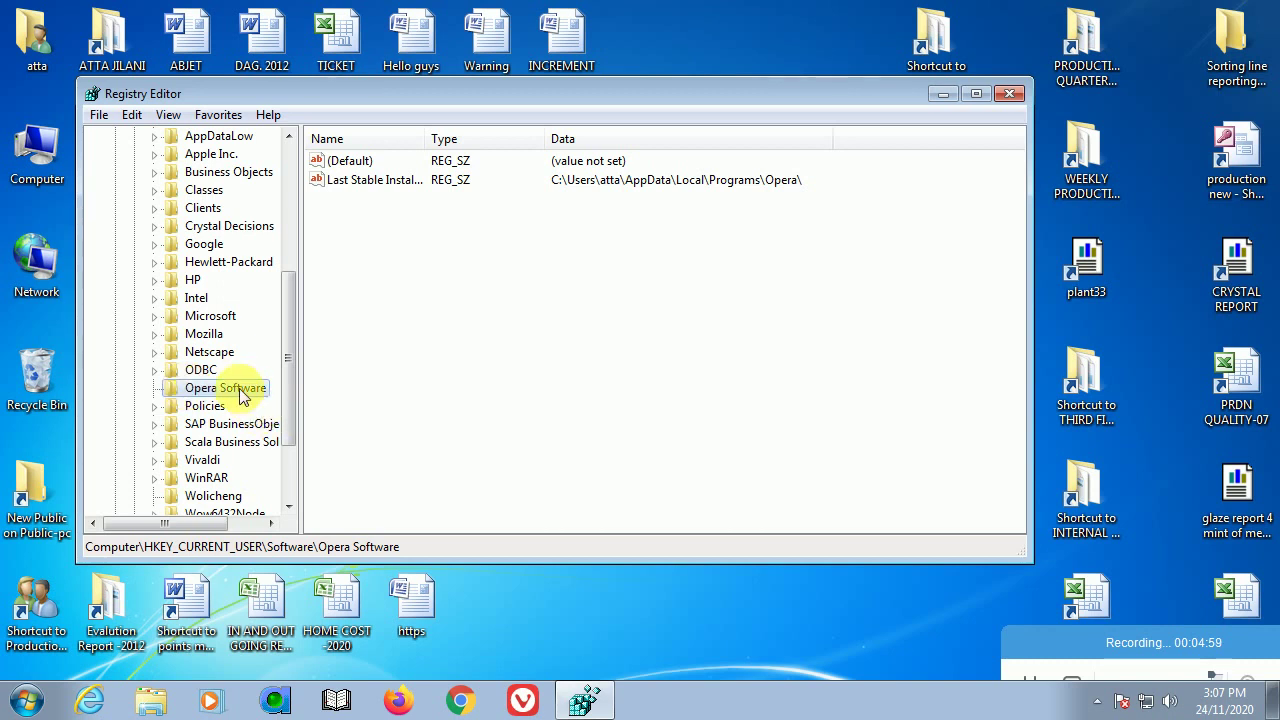
{"action": "right_click", "coordinate": [242, 395]}
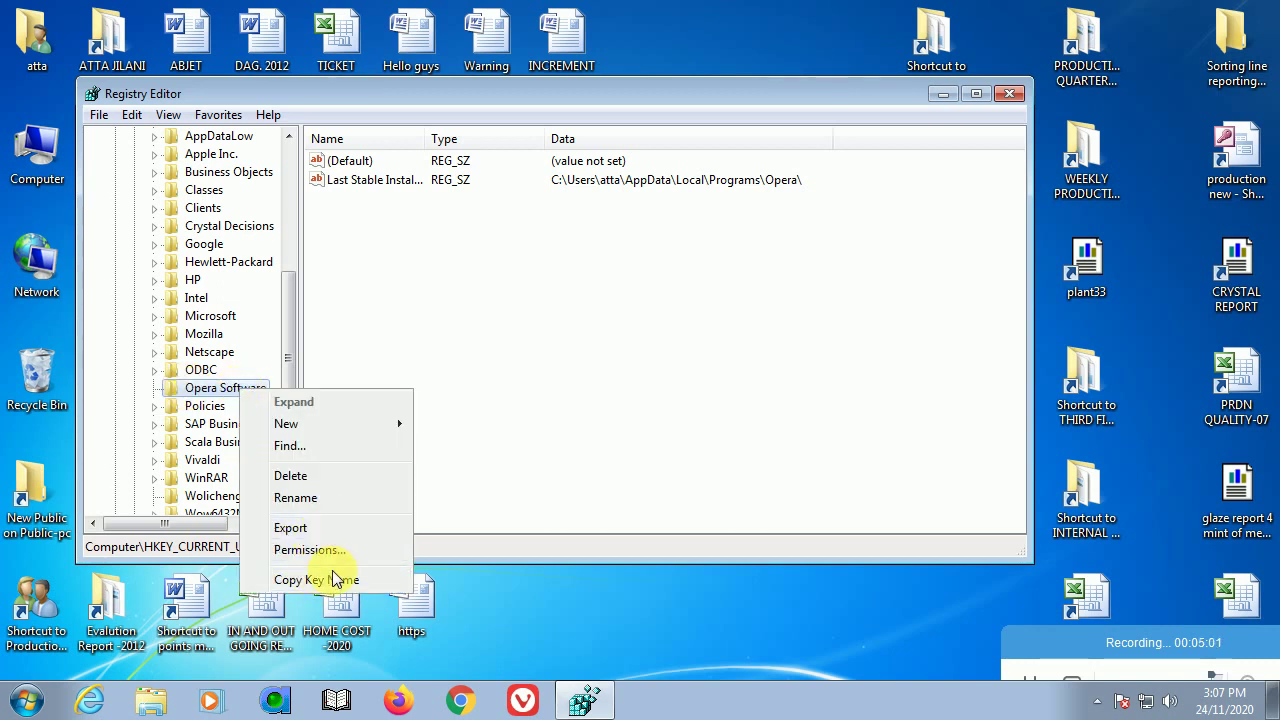
{"action": "left_click", "coordinate": [337, 580]}
{"action": "right_click", "coordinate": [238, 393]}
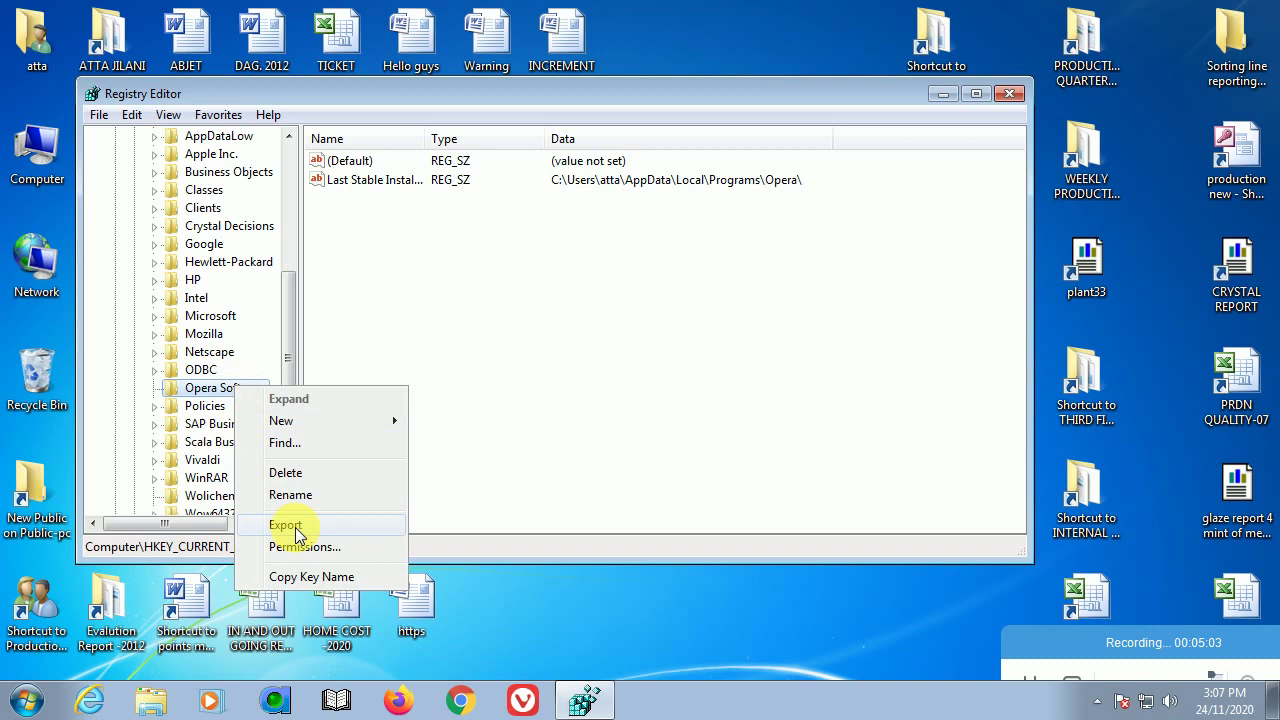
{"action": "left_click", "coordinate": [287, 525]}
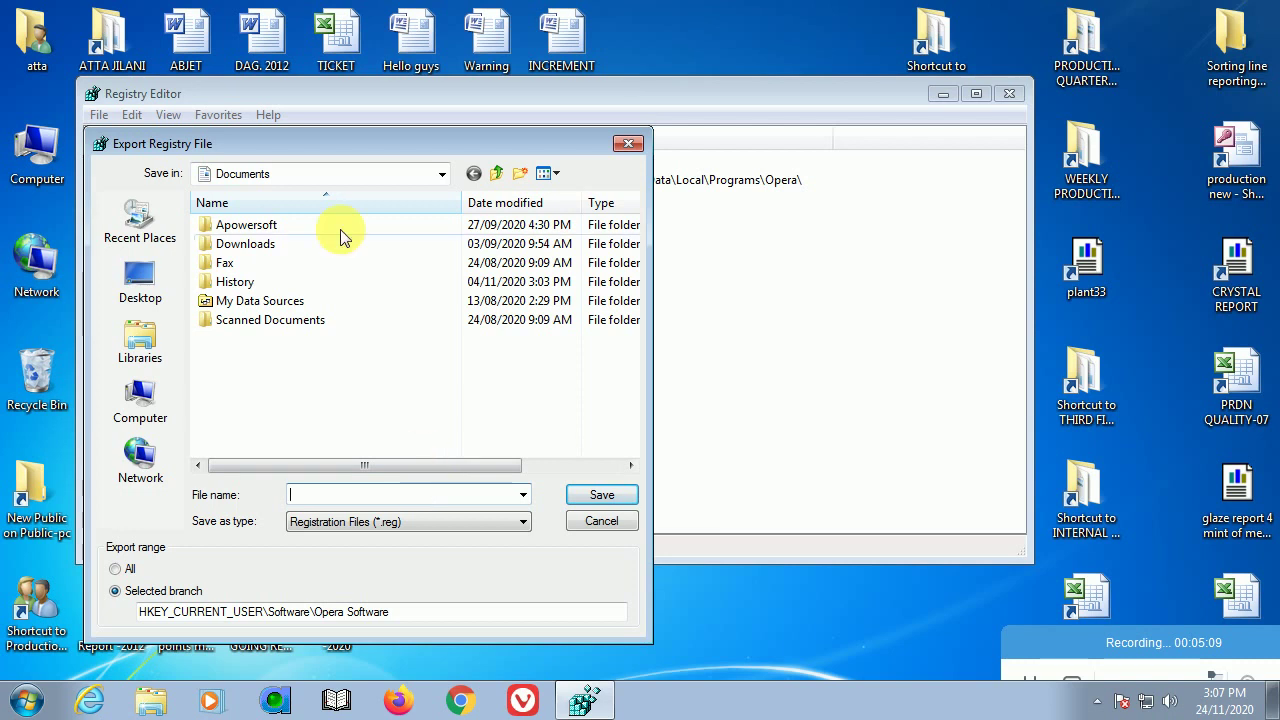
{"action": "left_click_drag", "start_coordinate": [344, 146], "coordinate": [658, 143]}
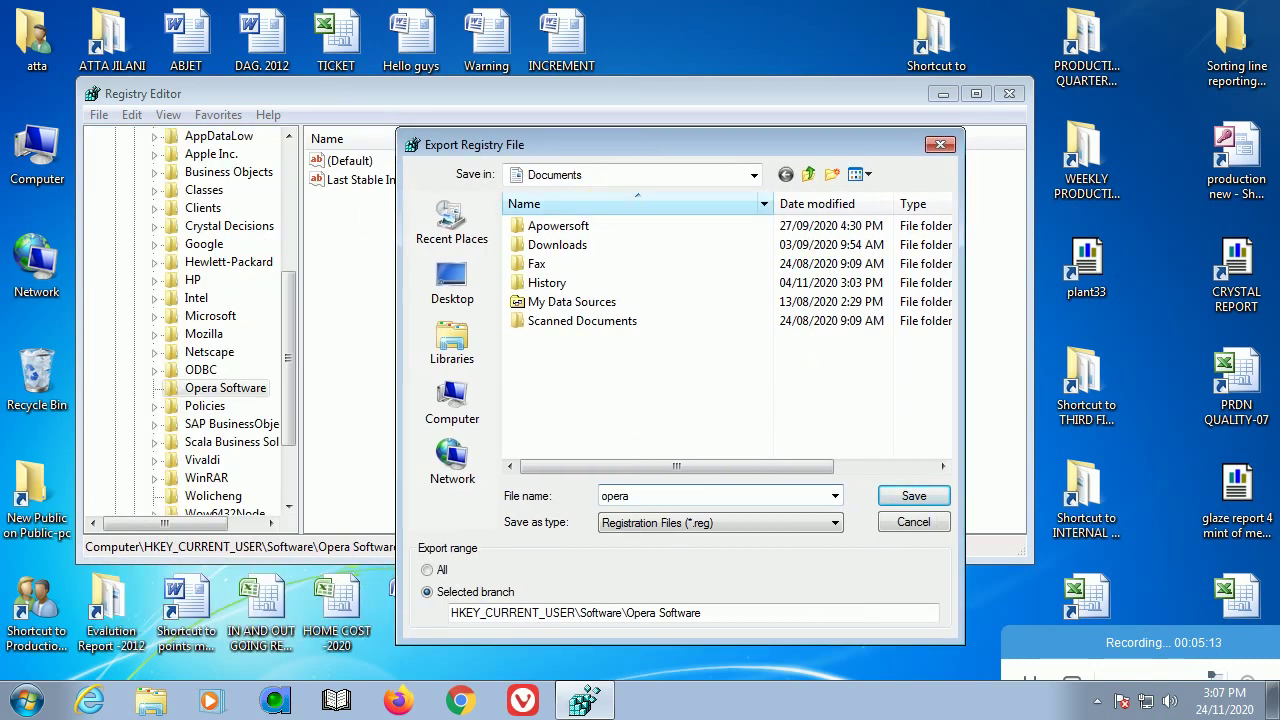
{"action": "type", "text": "oftware"}
{"action": "left_click", "coordinate": [917, 496]}
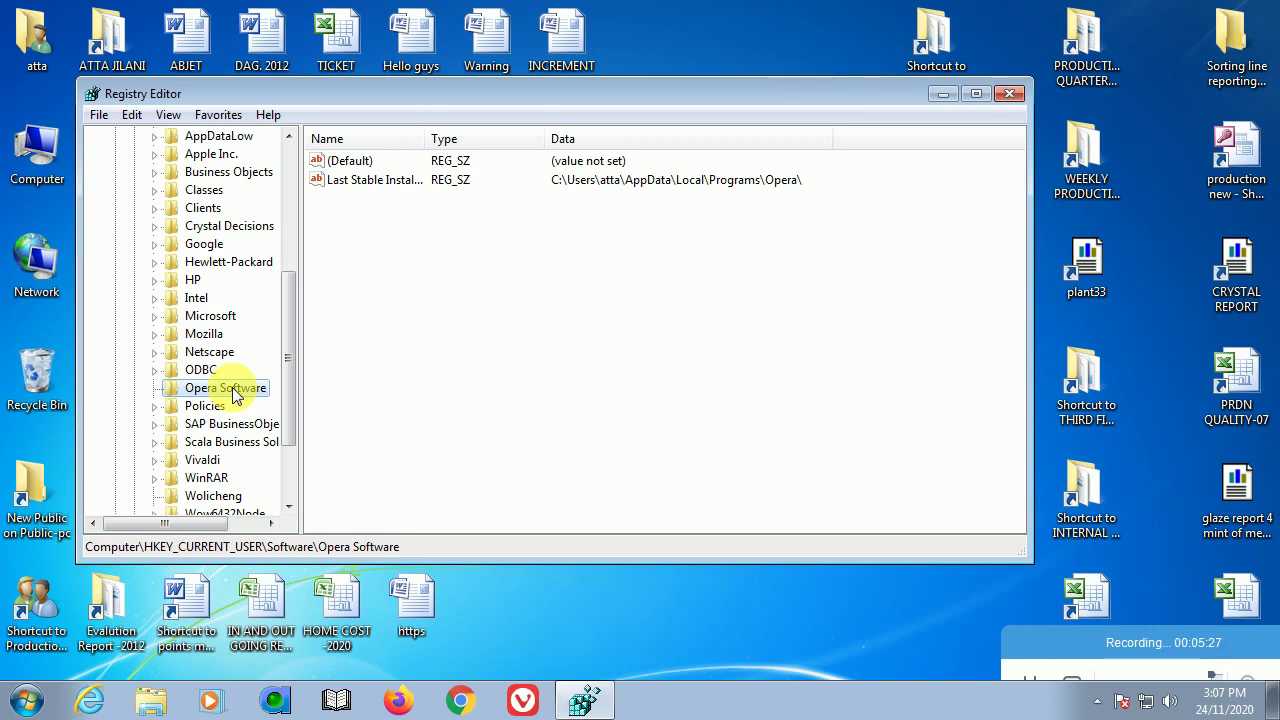
- Permanently delete the Opera Software key and its subkeys from HKEY_CURRENT_USER\Software
{"action": "right_click", "coordinate": [202, 390]}
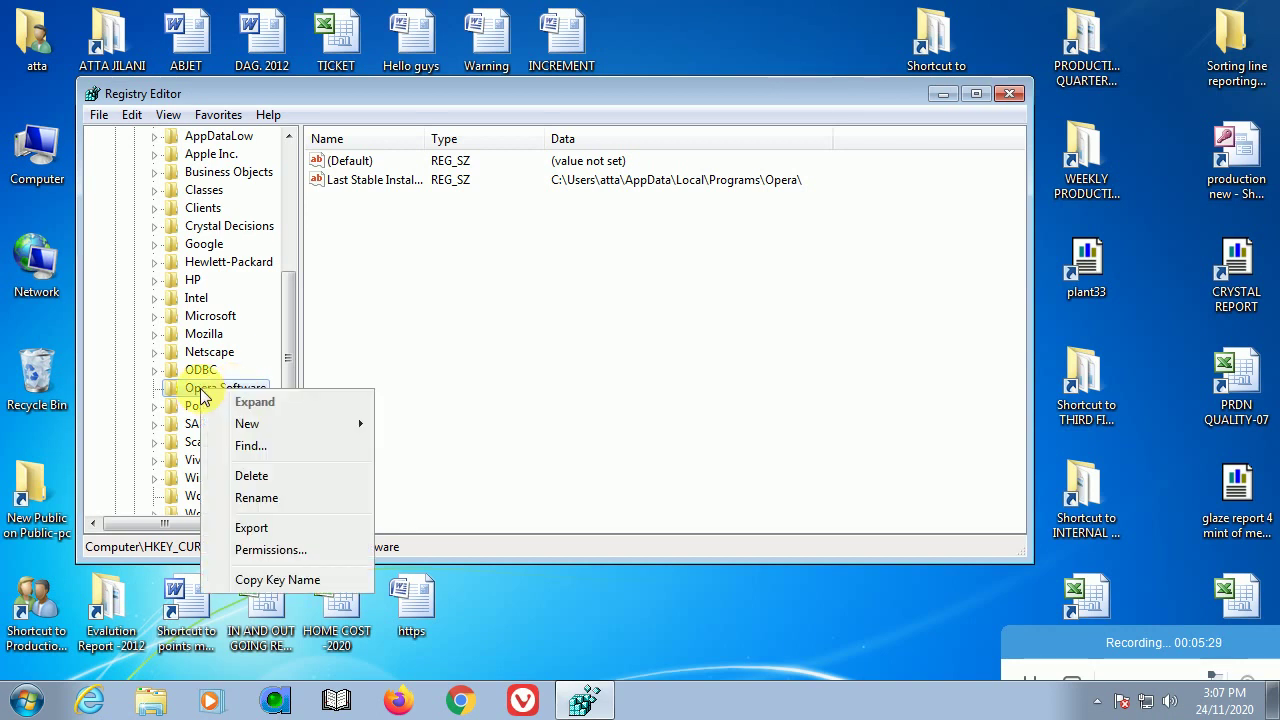
{"action": "left_click", "coordinate": [278, 480]}
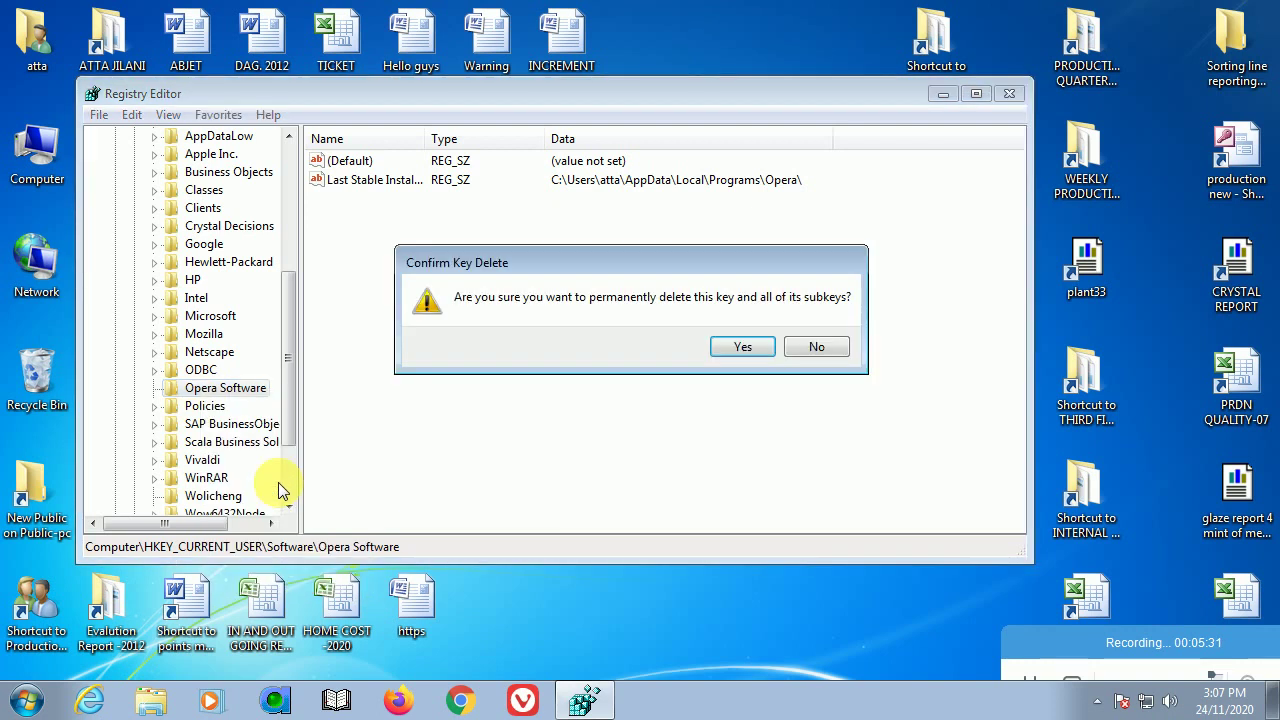
{"action": "left_click", "coordinate": [740, 346]}
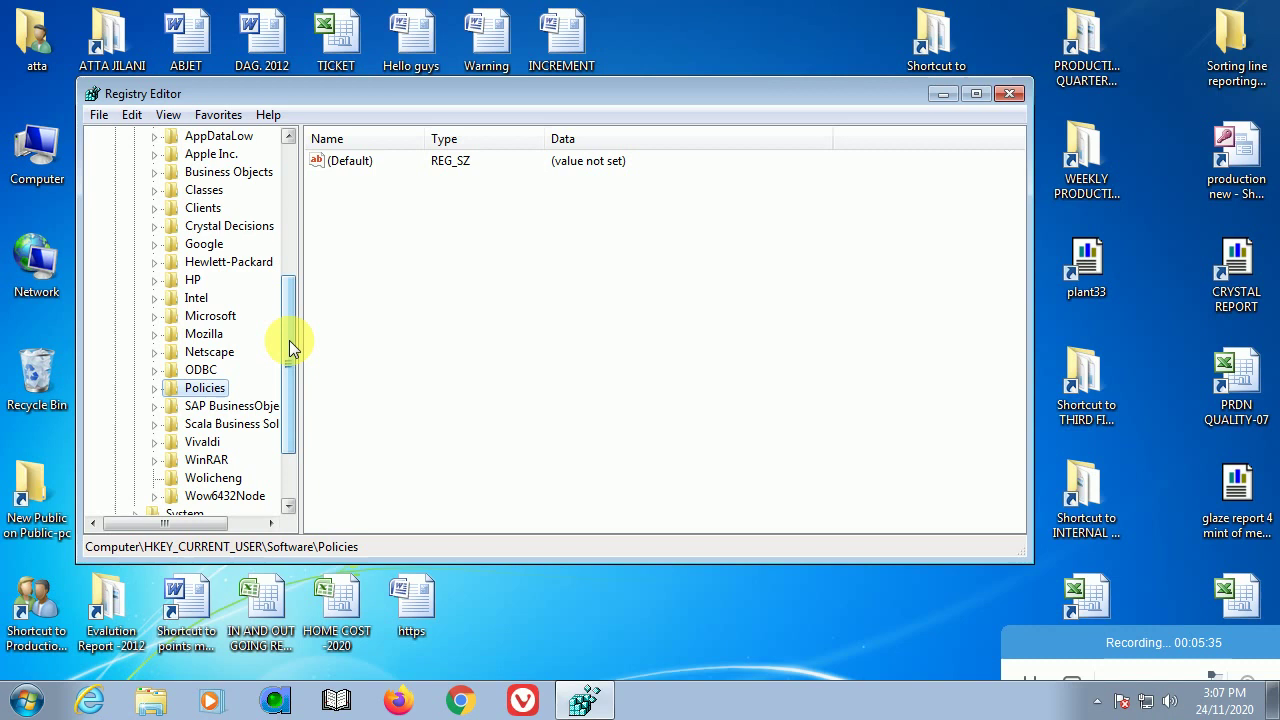
{"action": "left_click_drag", "start_coordinate": [289, 341], "coordinate": [291, 262]}
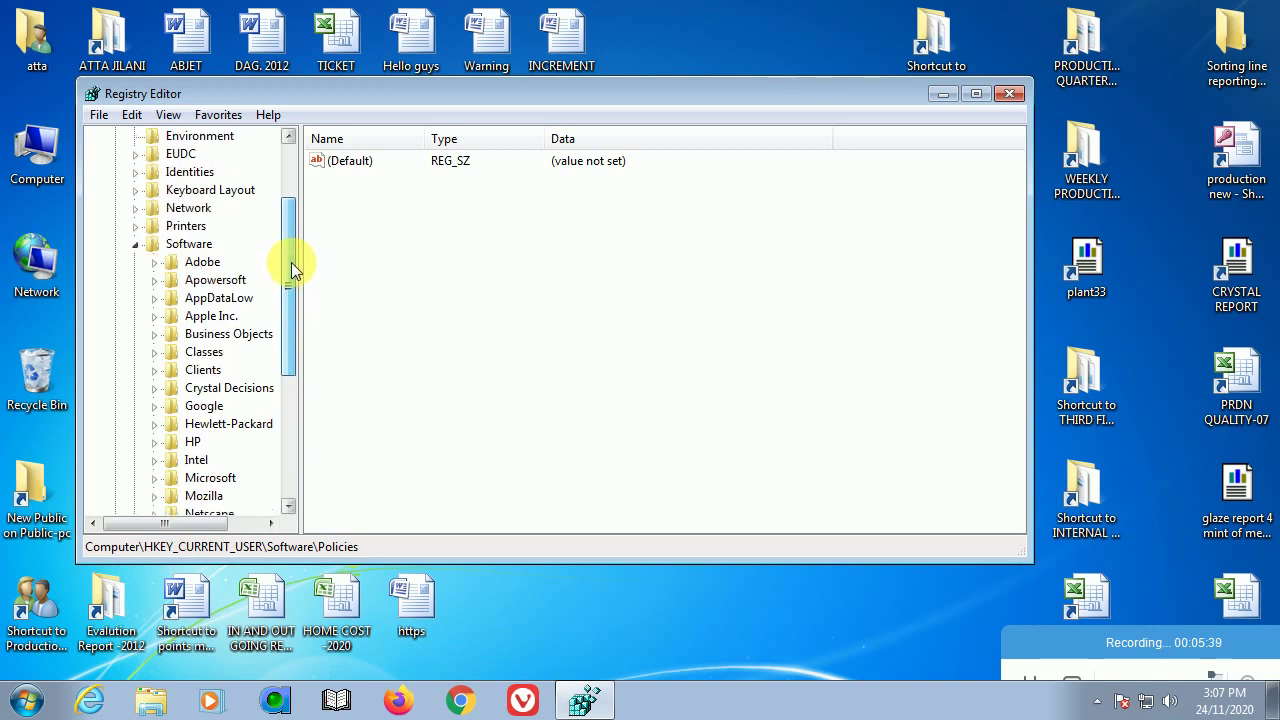
- Collapse HKEY_CURRENT_USER and look through the subkeys of HKEY_LOCAL_MACHINE\SOFTWARE for leftovers of uninstalled programs
{"action": "left_click", "coordinate": [131, 249]}
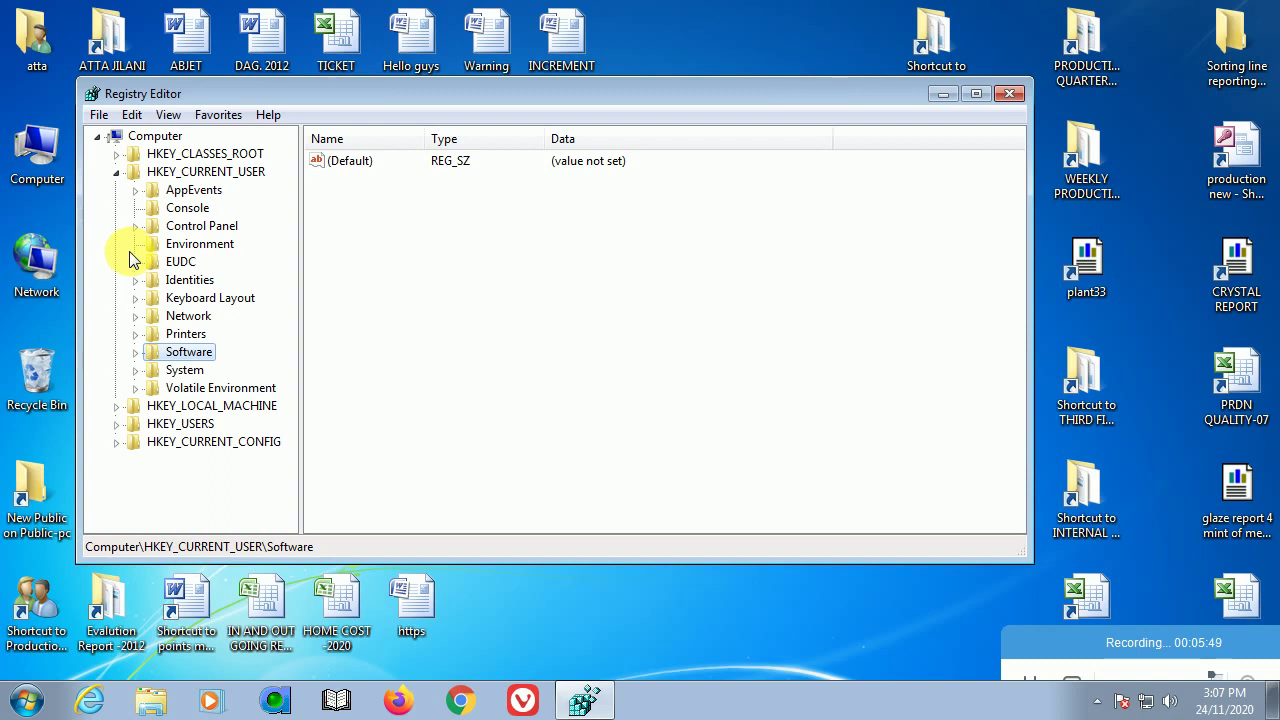
{"action": "left_click", "coordinate": [117, 172]}
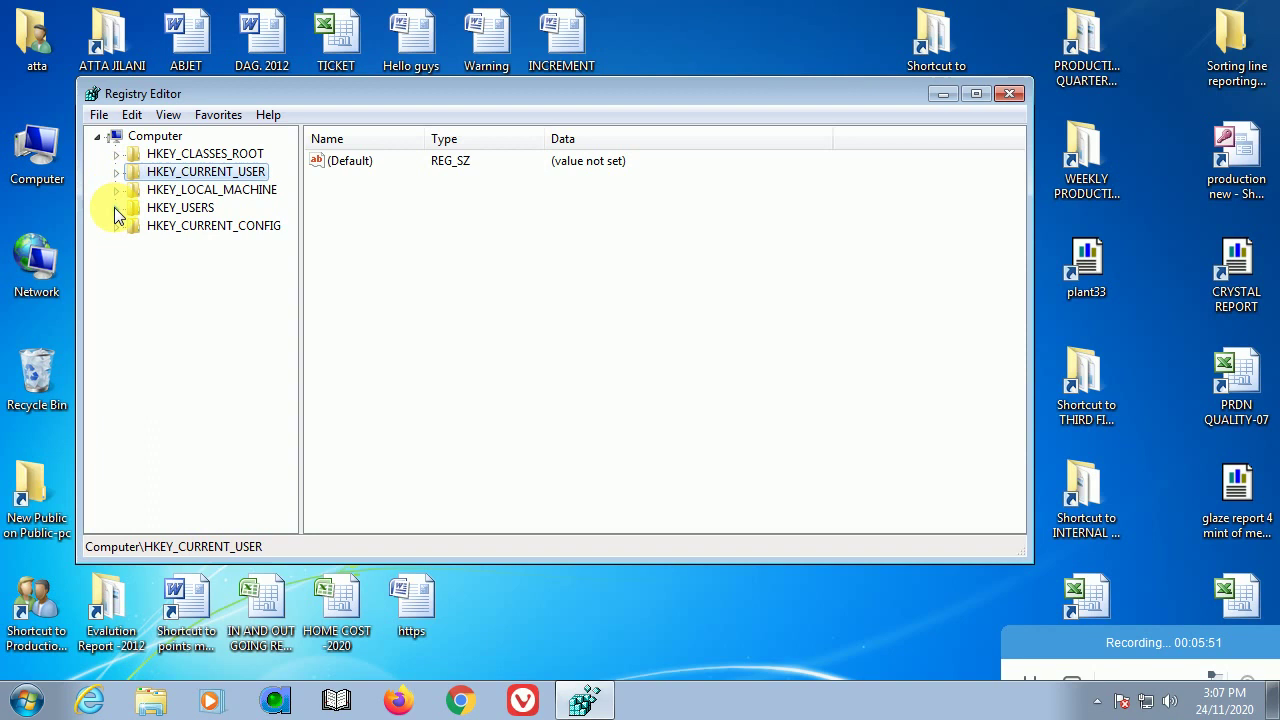
{"action": "left_click", "coordinate": [116, 190]}
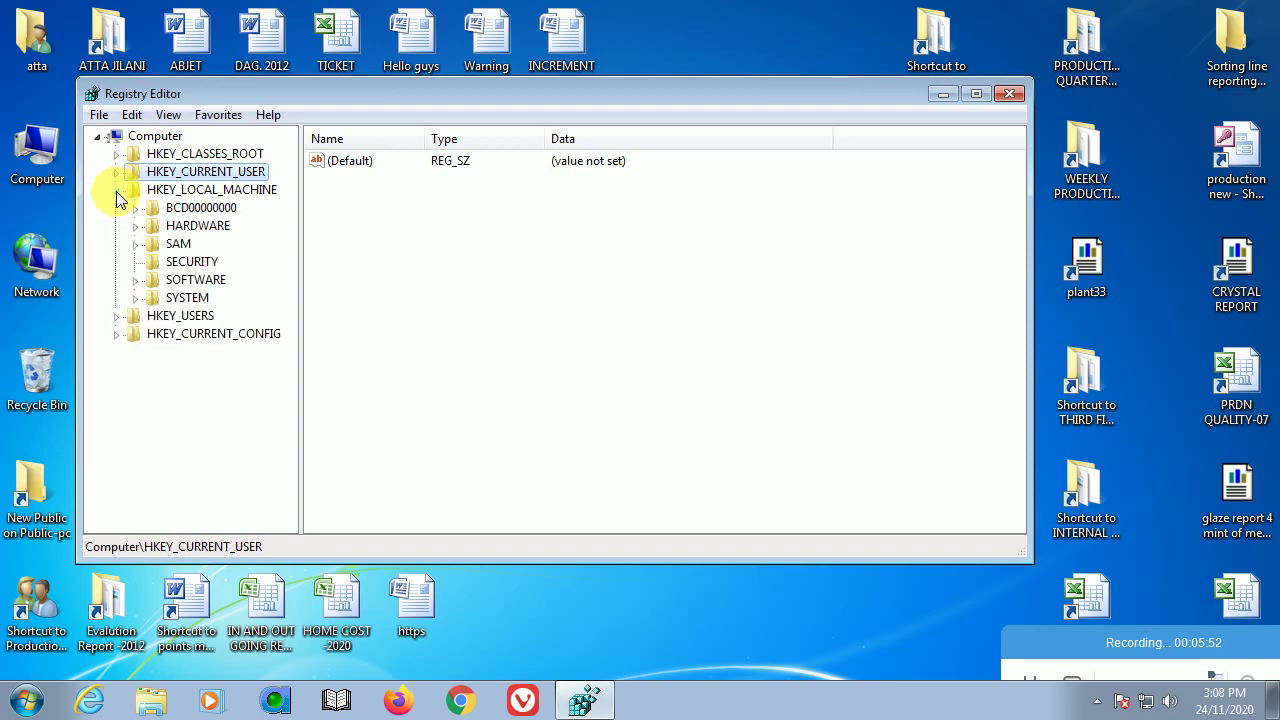
{"action": "left_click", "coordinate": [135, 280]}
{"action": "left_click_drag", "start_coordinate": [288, 335], "coordinate": [293, 356]}
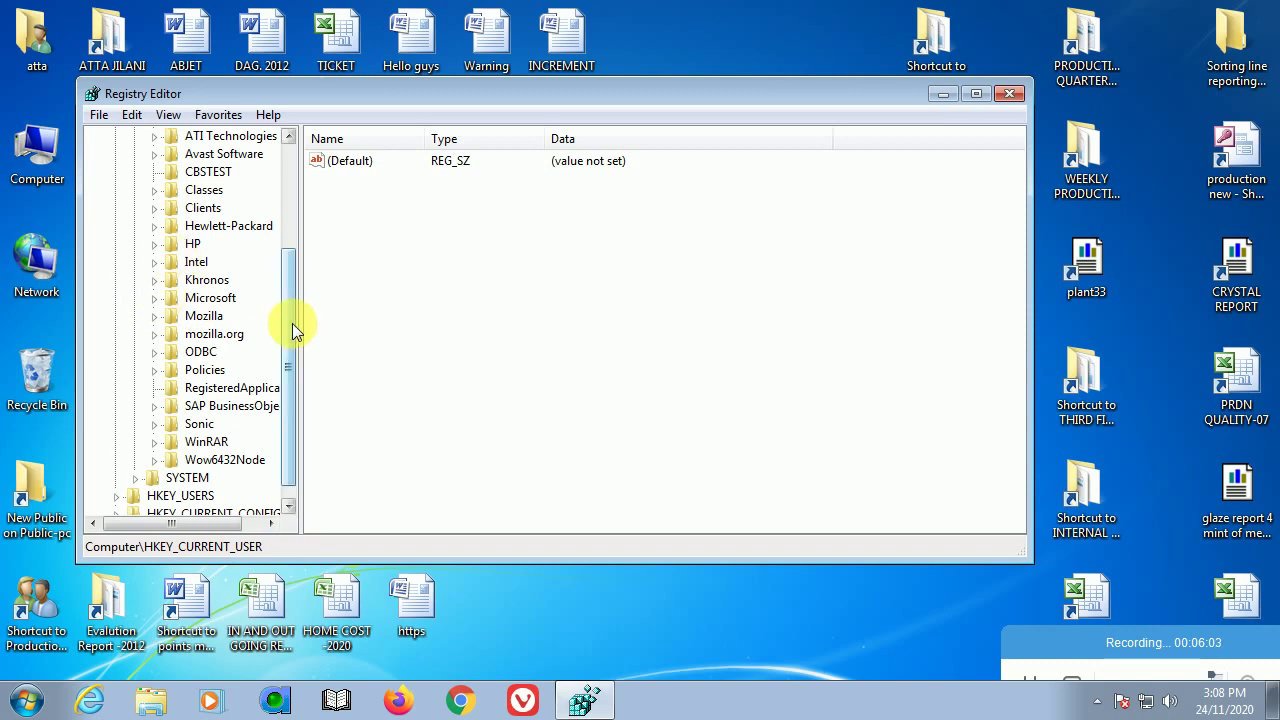
{"action": "left_click_drag", "start_coordinate": [292, 323], "coordinate": [288, 278]}
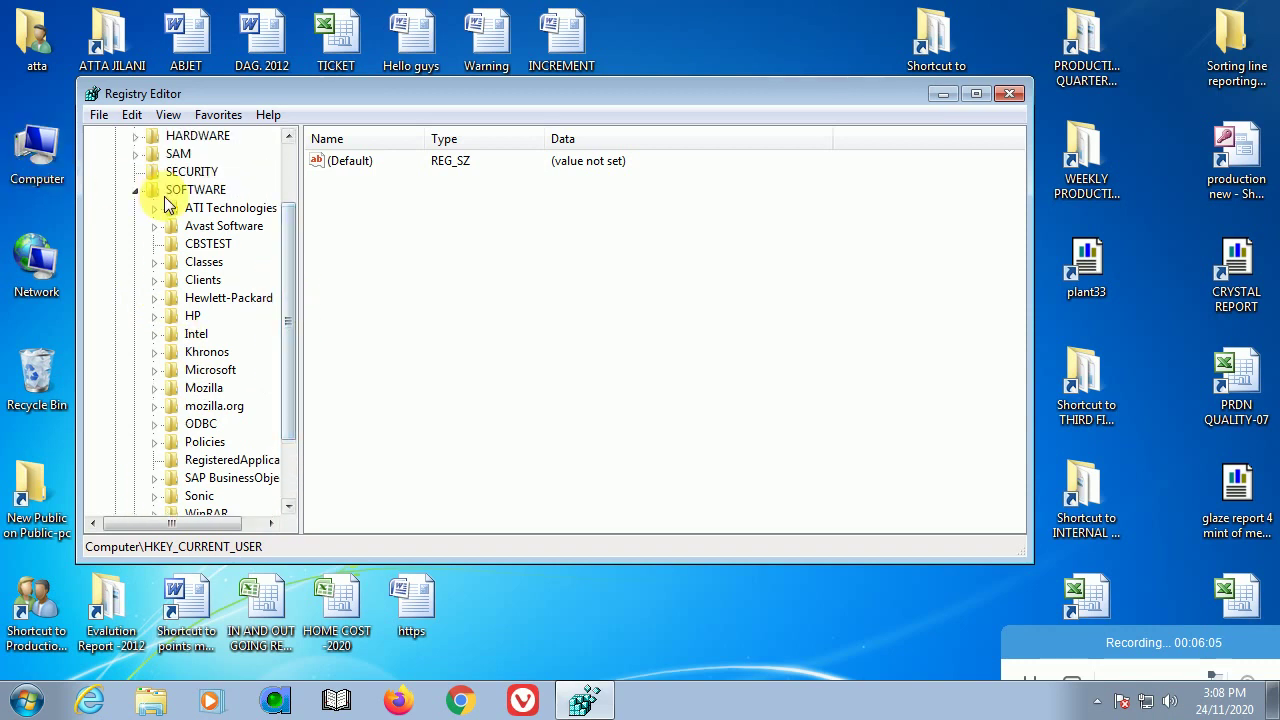
{"action": "left_click", "coordinate": [135, 190]}
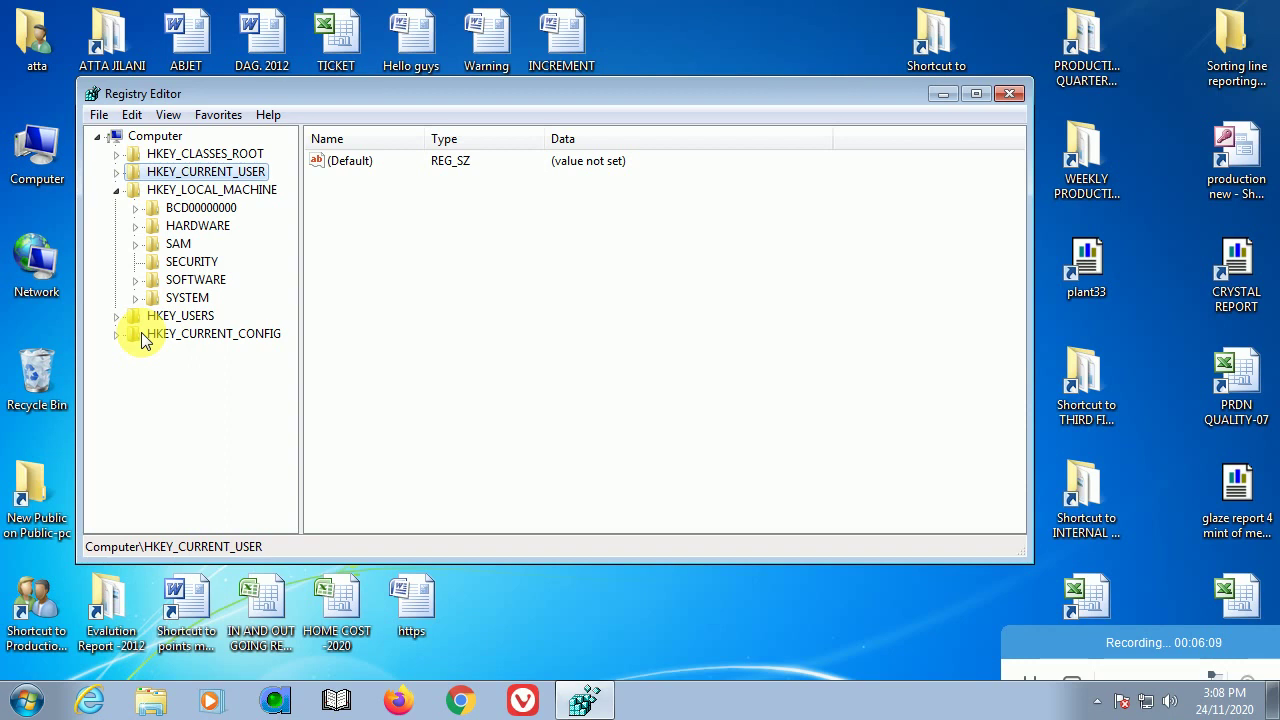
{"action": "left_click", "coordinate": [116, 190]}
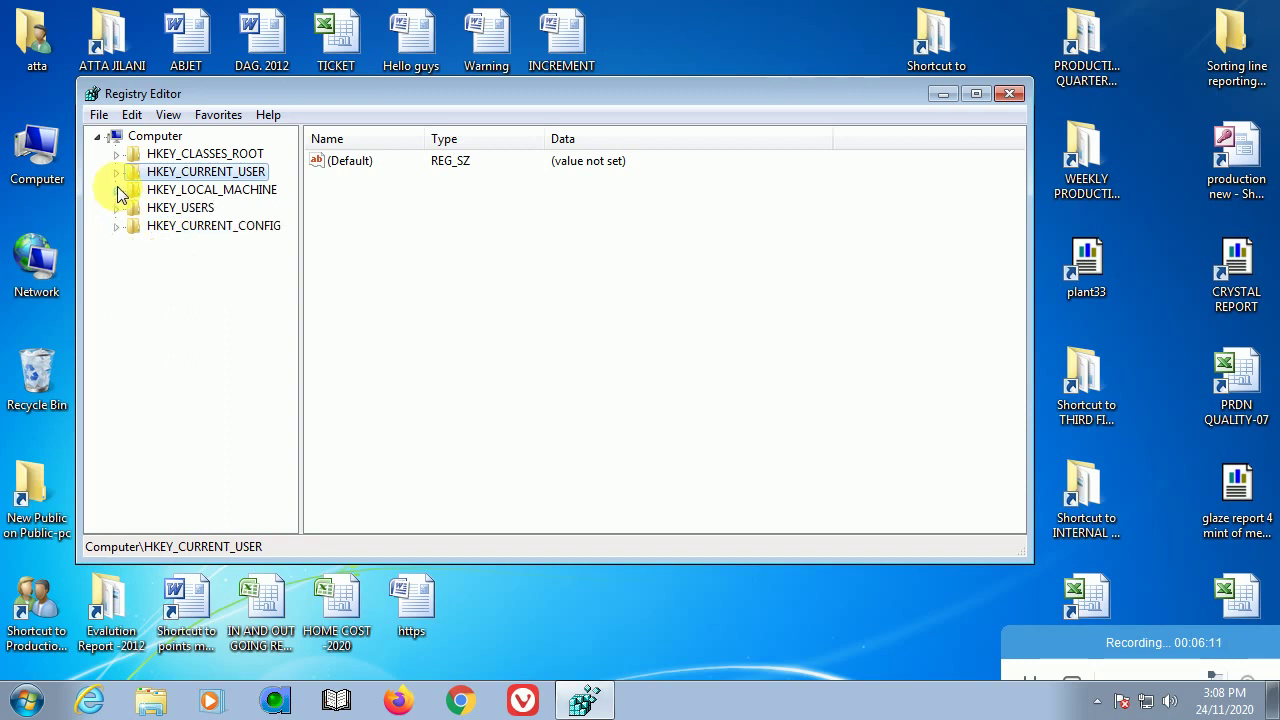
- Check the Software key under HKEY_USERS\.DEFAULT for leftover program keys and close the Registry Editor
{"action": "left_click", "coordinate": [116, 207]}
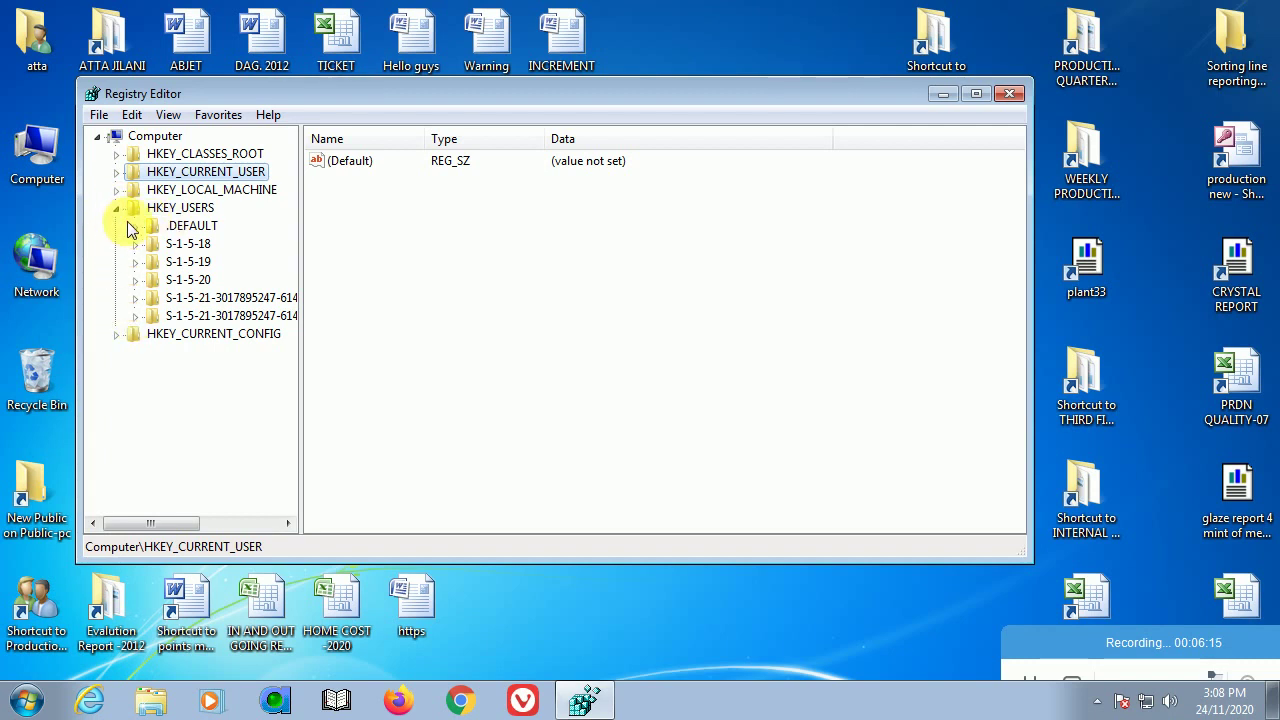
{"action": "left_click", "coordinate": [135, 226]}
{"action": "left_click", "coordinate": [180, 335]}
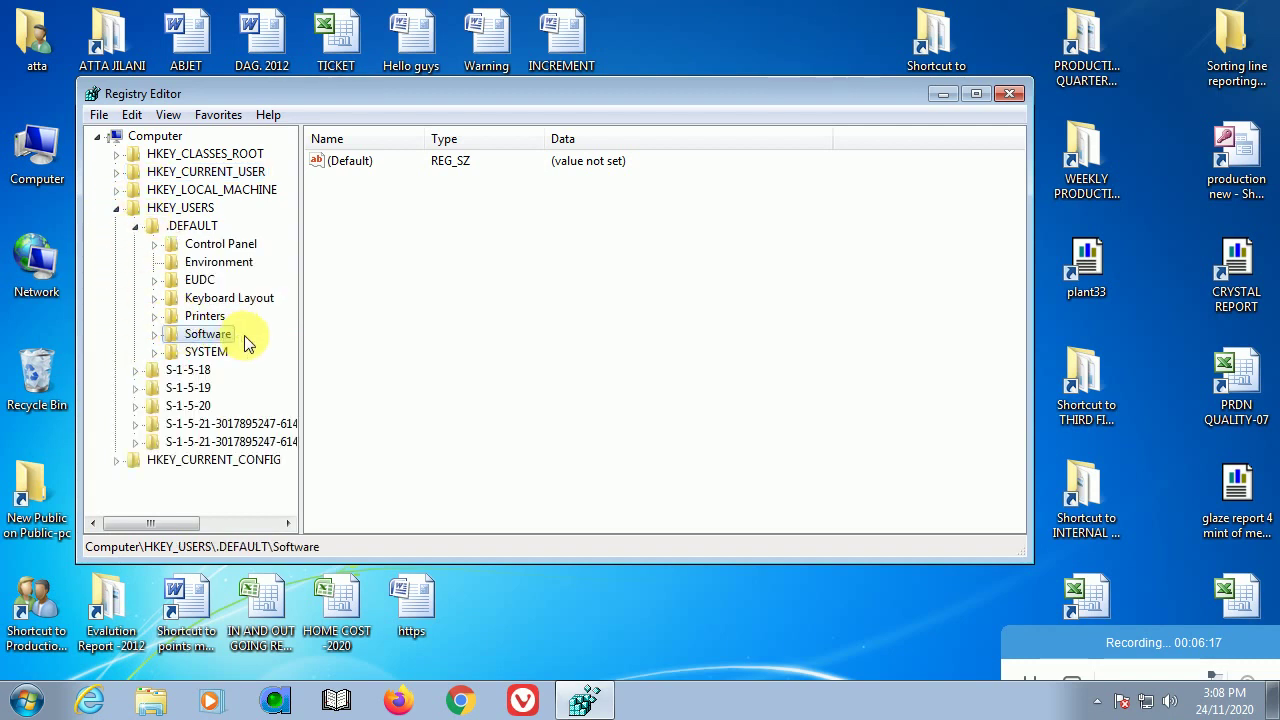
{"action": "left_click", "coordinate": [154, 336]}
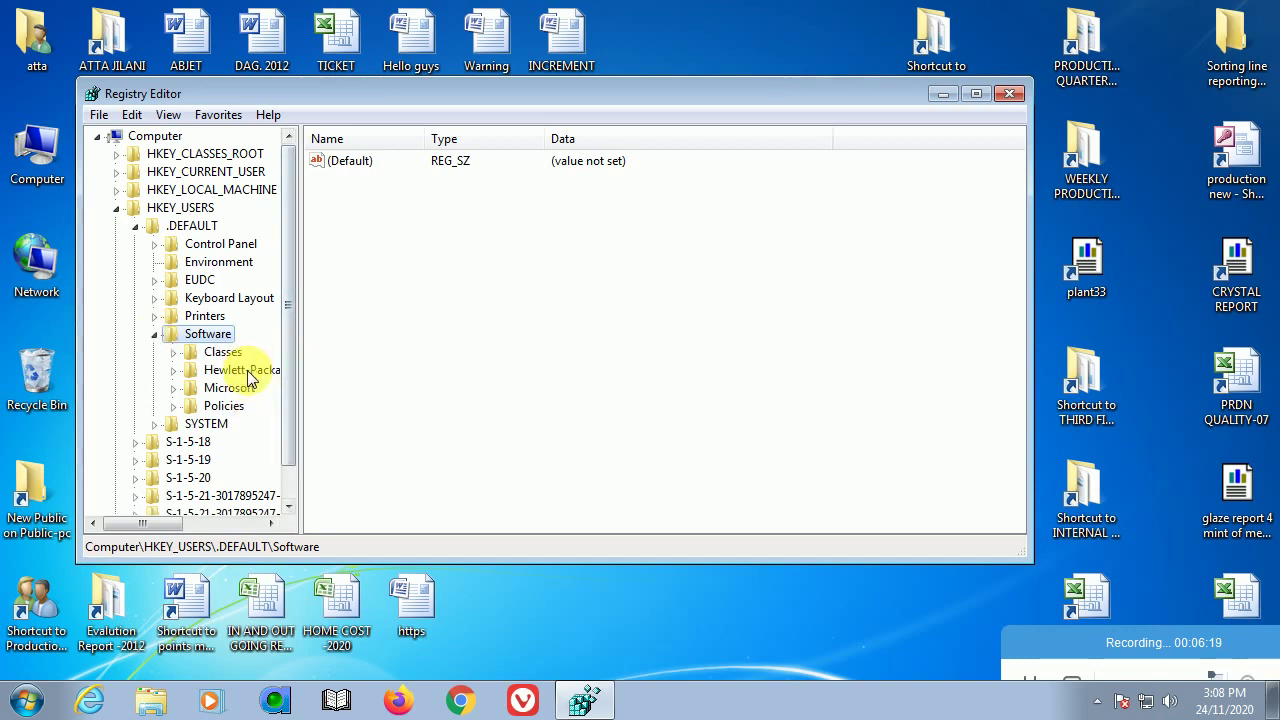
{"action": "left_click", "coordinate": [135, 226]}
{"action": "left_click", "coordinate": [117, 208]}
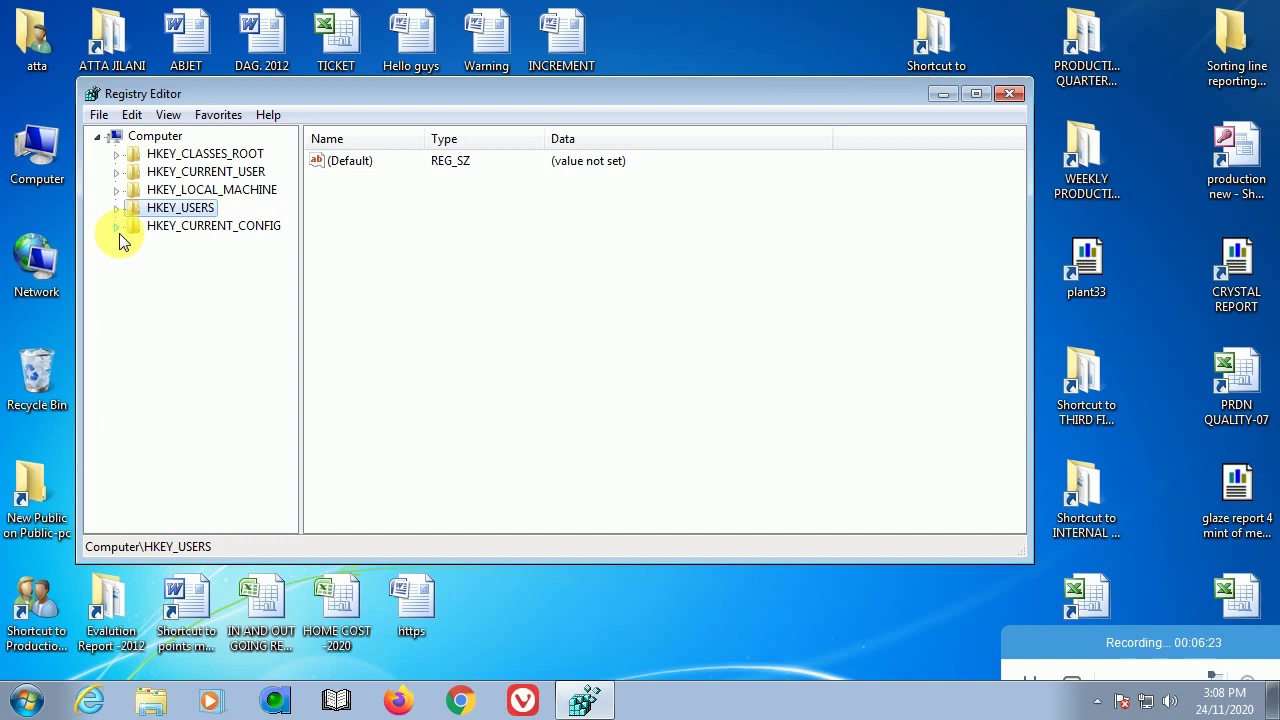
{"action": "left_click", "coordinate": [1008, 96]}
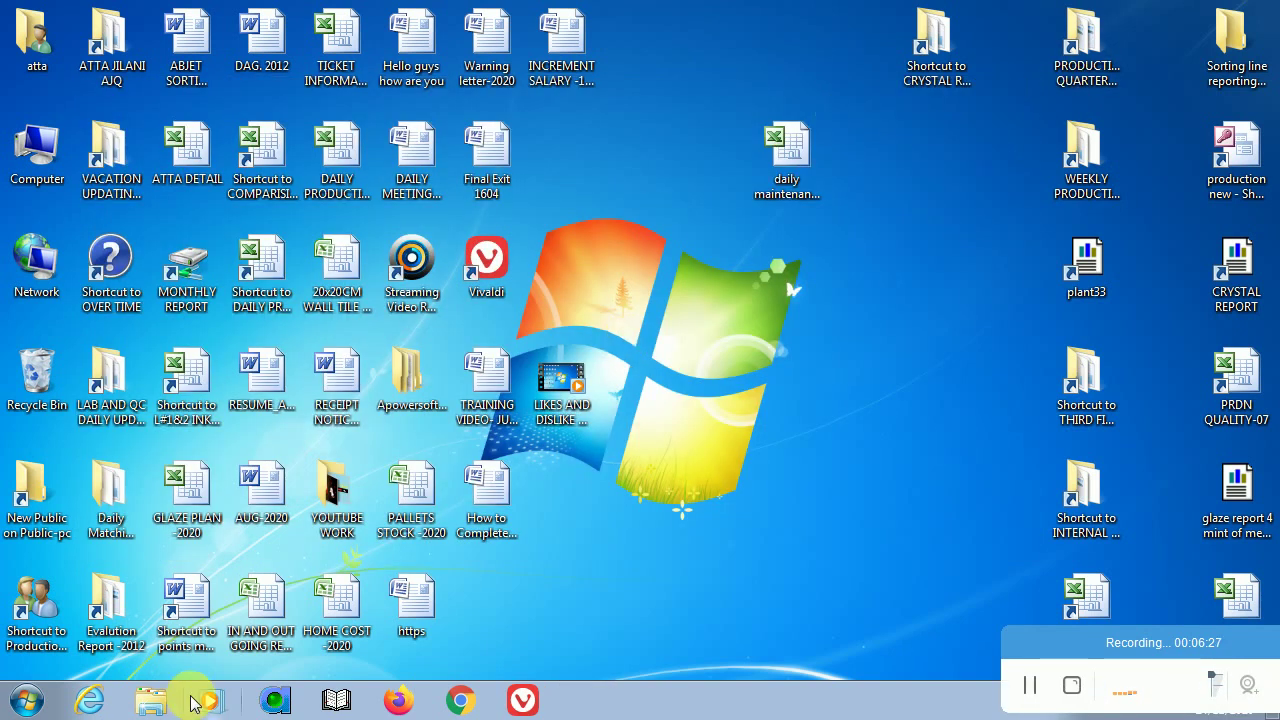
- Open the user's Temp folder by running %temp% from the Run dialog
{"action": "left_click", "coordinate": [27, 700]}
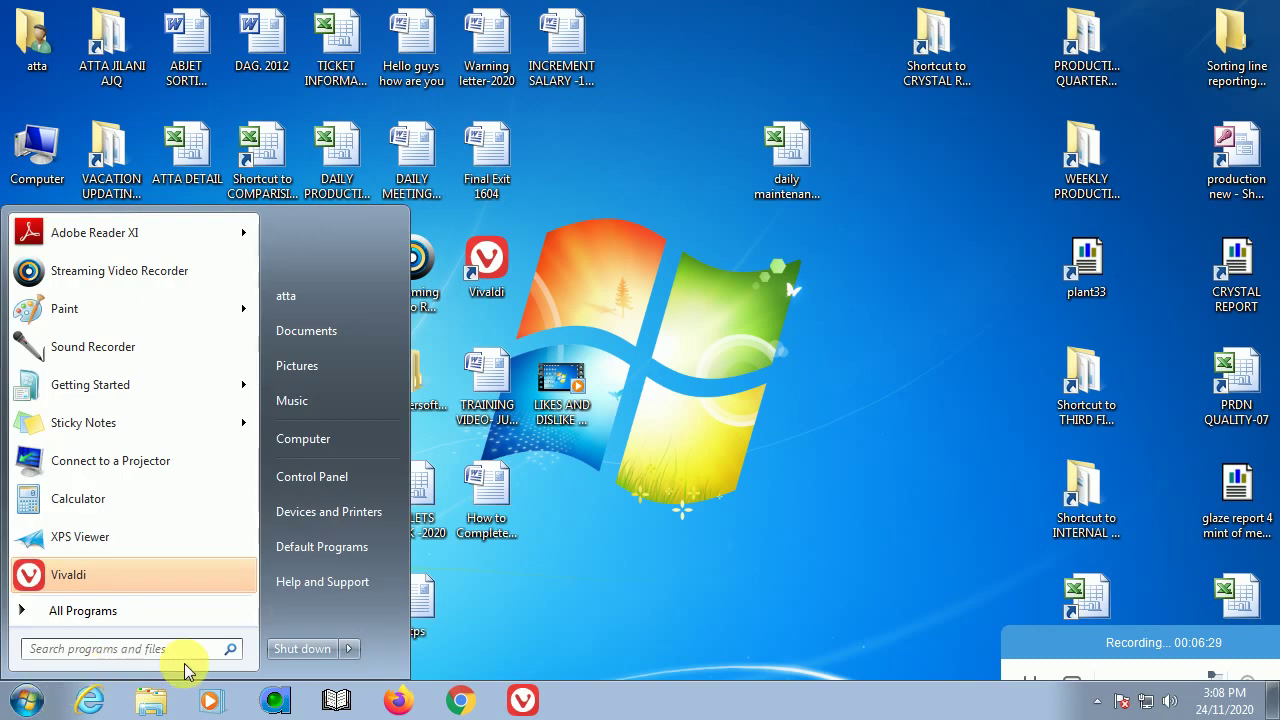
{"action": "type", "text": "rubn"}
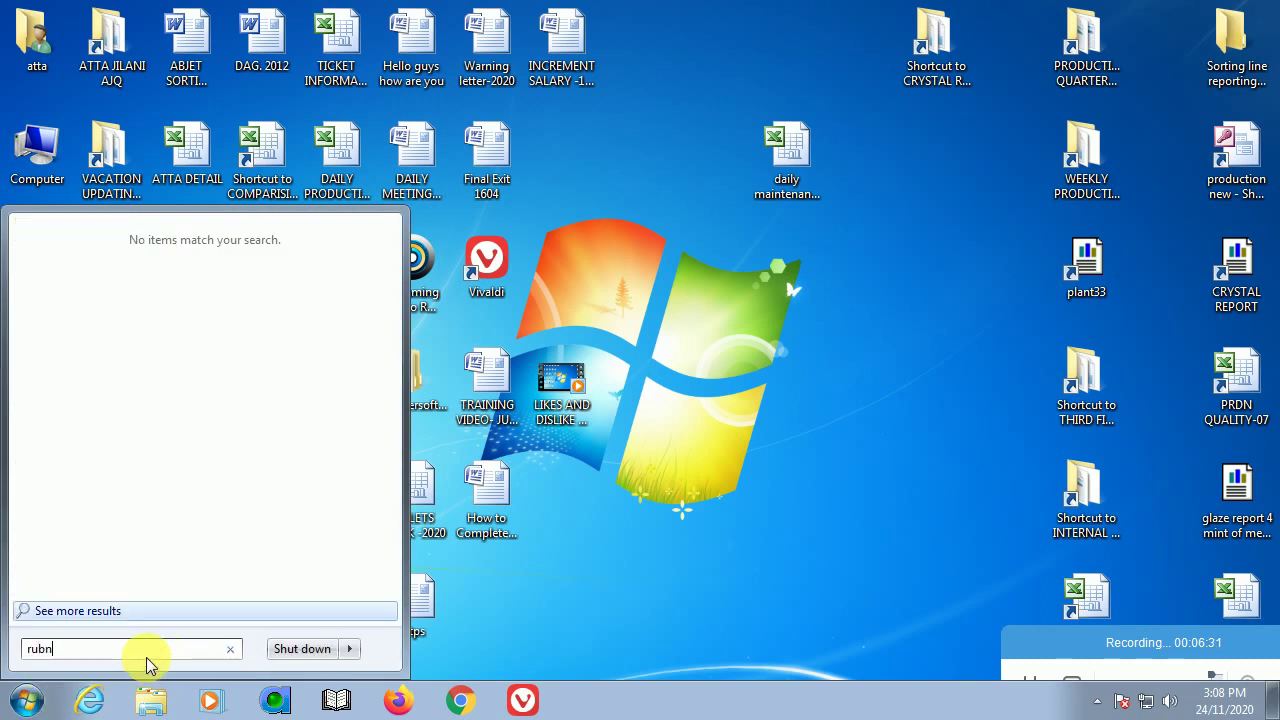
{"action": "key", "text": "BackSpace"}
{"action": "key", "text": "BackSpace"}
{"action": "key", "text": "Return"}
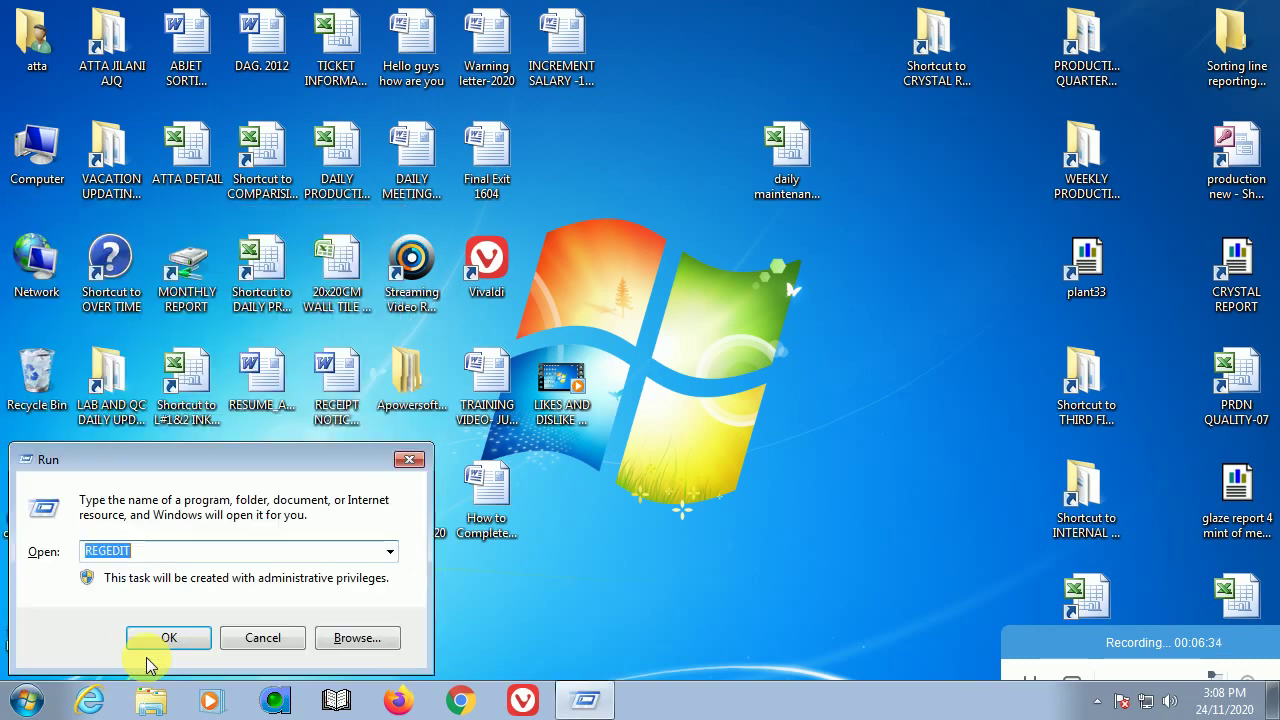
{"action": "left_click", "coordinate": [391, 551]}
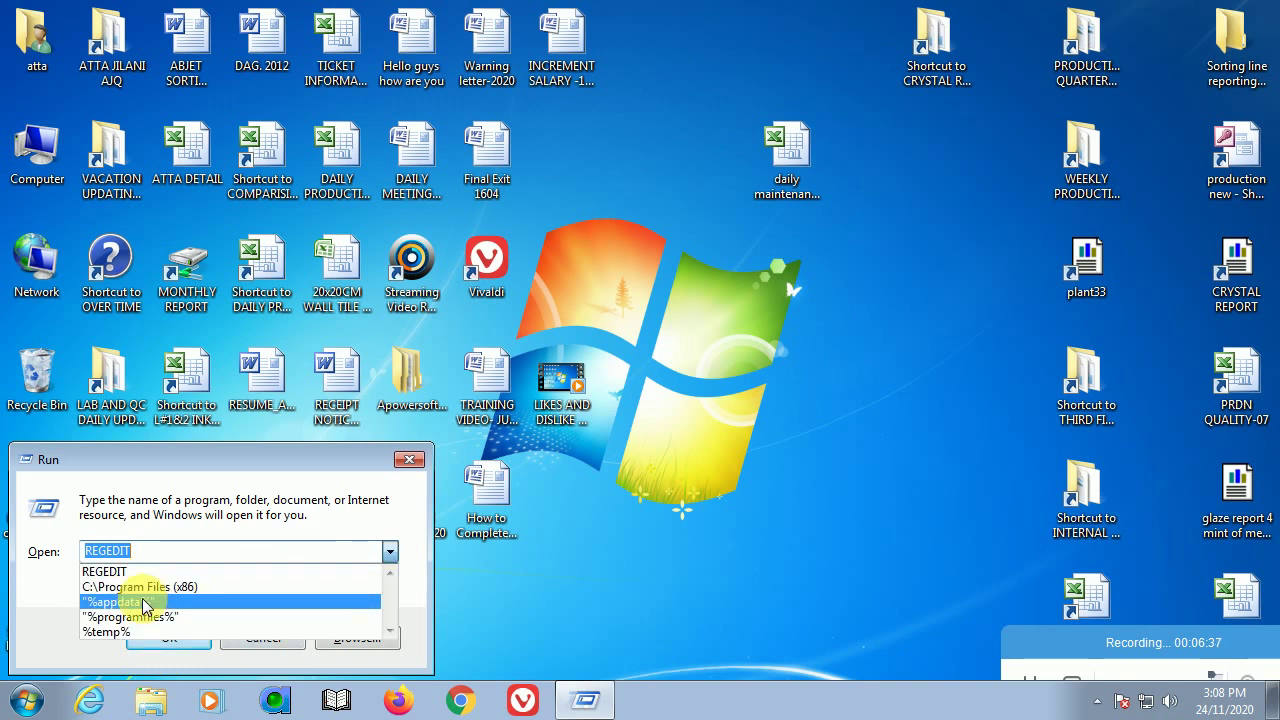
{"action": "left_click", "coordinate": [125, 631]}
{"action": "left_click", "coordinate": [190, 637]}
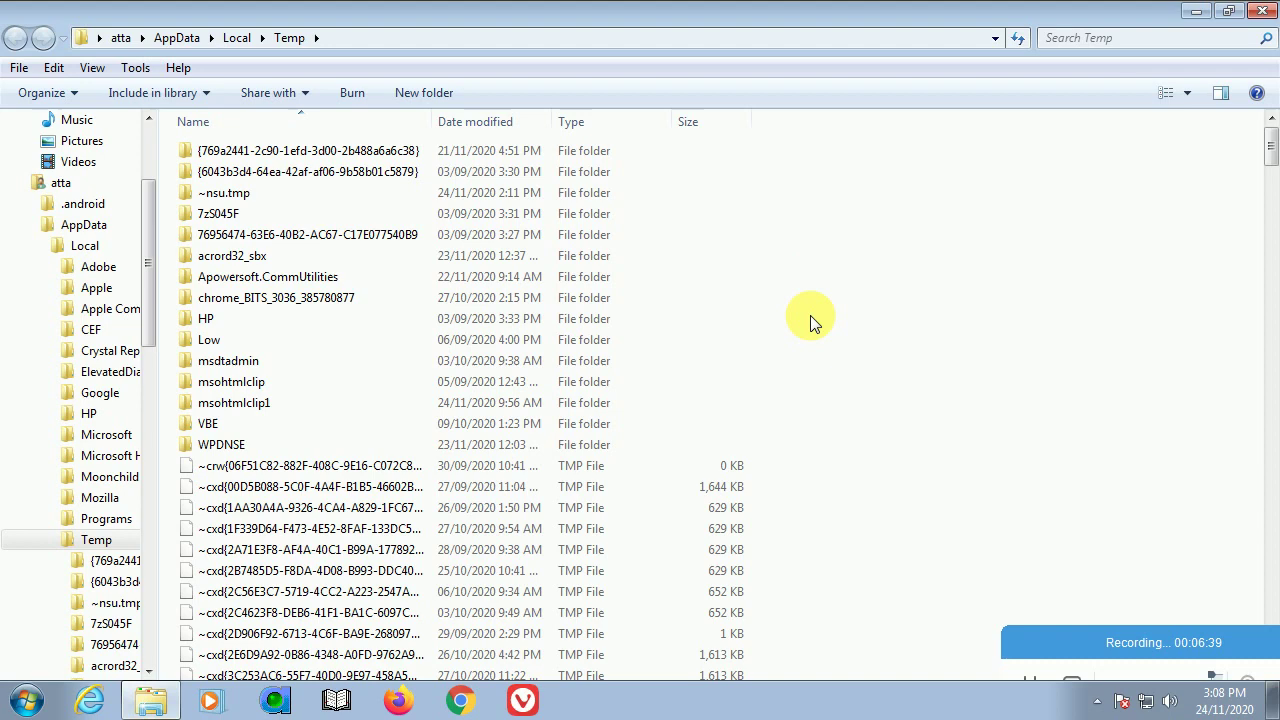
- Permanently delete all files and folders in the Temp folder, skipping the file in use, and close the window
{"action": "scroll", "coordinate": [808, 340], "scroll_direction": "down", "scroll_amount": 20}
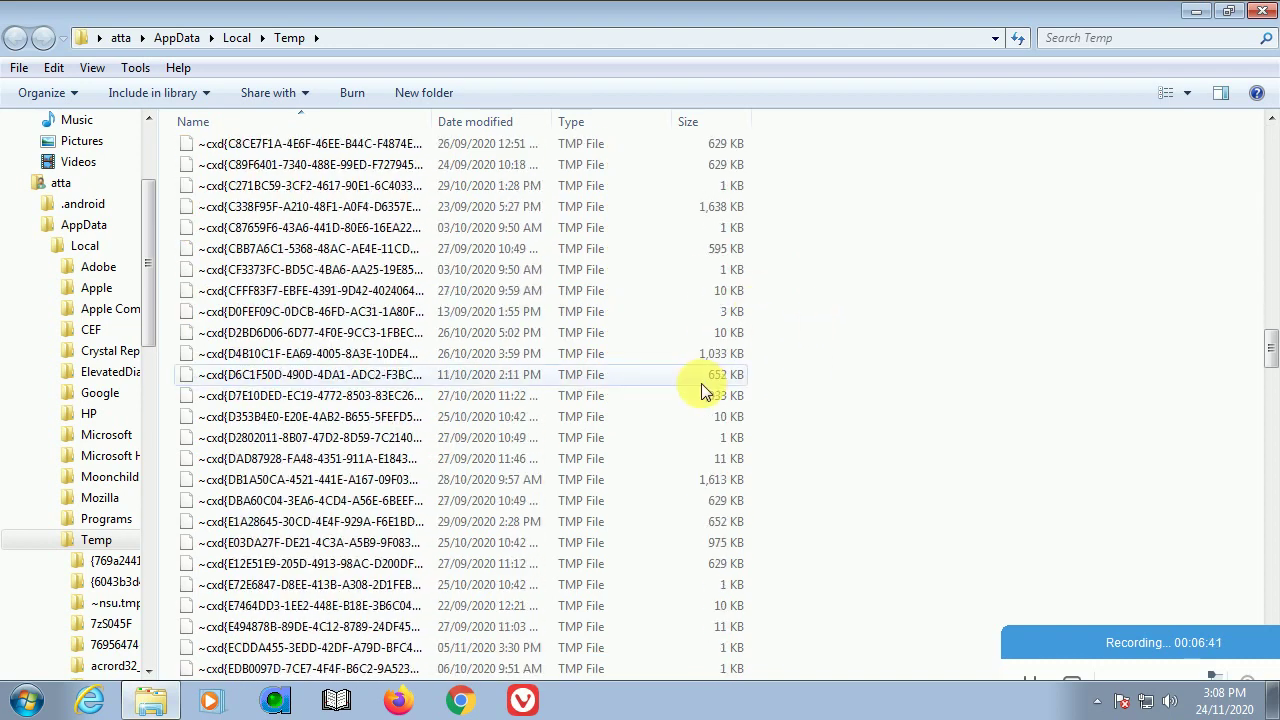
{"action": "scroll", "coordinate": [701, 383], "scroll_direction": "down", "scroll_amount": 20}
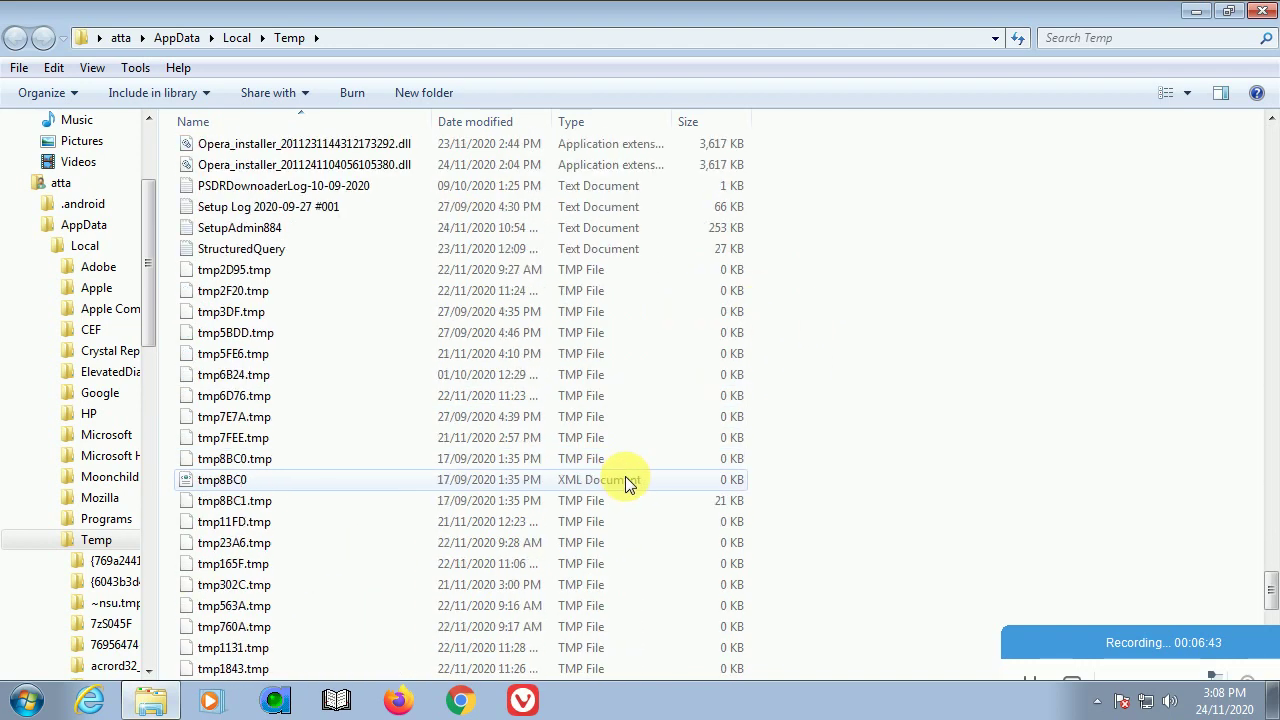
{"action": "scroll", "coordinate": [625, 478], "scroll_direction": "down", "scroll_amount": 5}
{"action": "scroll", "coordinate": [618, 478], "scroll_direction": "up", "scroll_amount": 20}
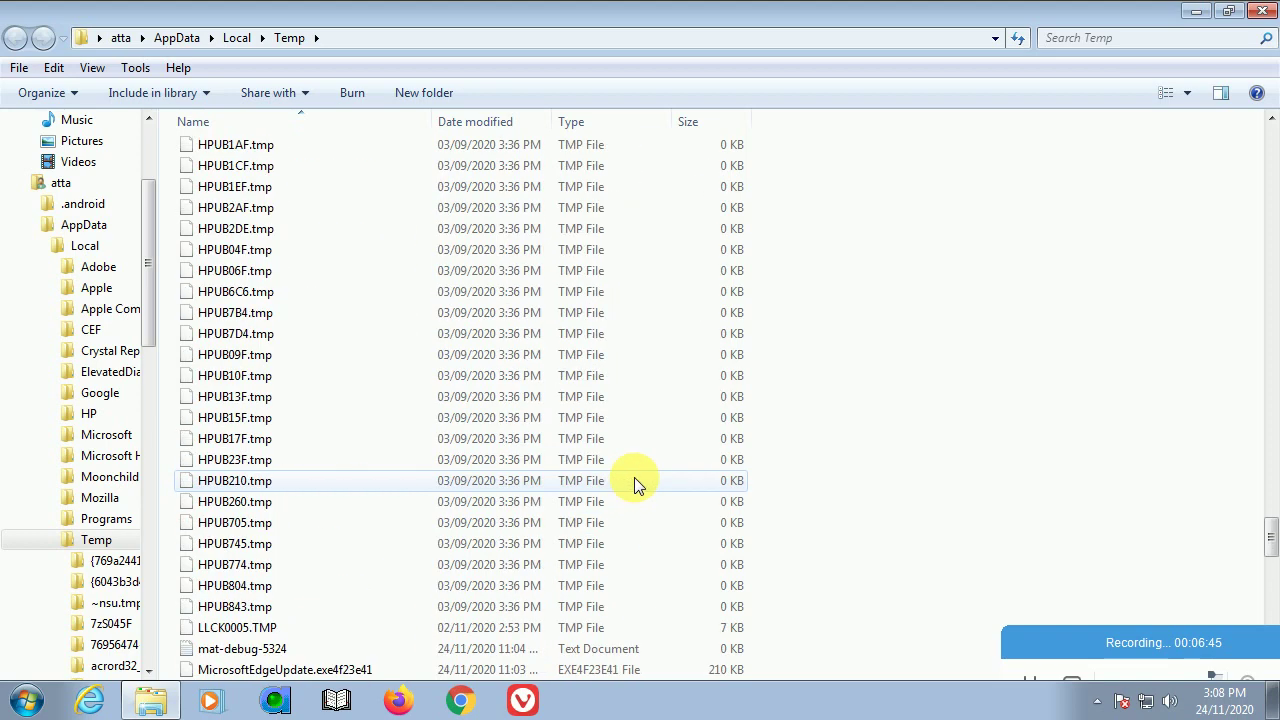
{"action": "scroll", "coordinate": [634, 477], "scroll_direction": "up", "scroll_amount": 15}
{"action": "left_click_drag", "start_coordinate": [1268, 437], "coordinate": [1266, 122]}
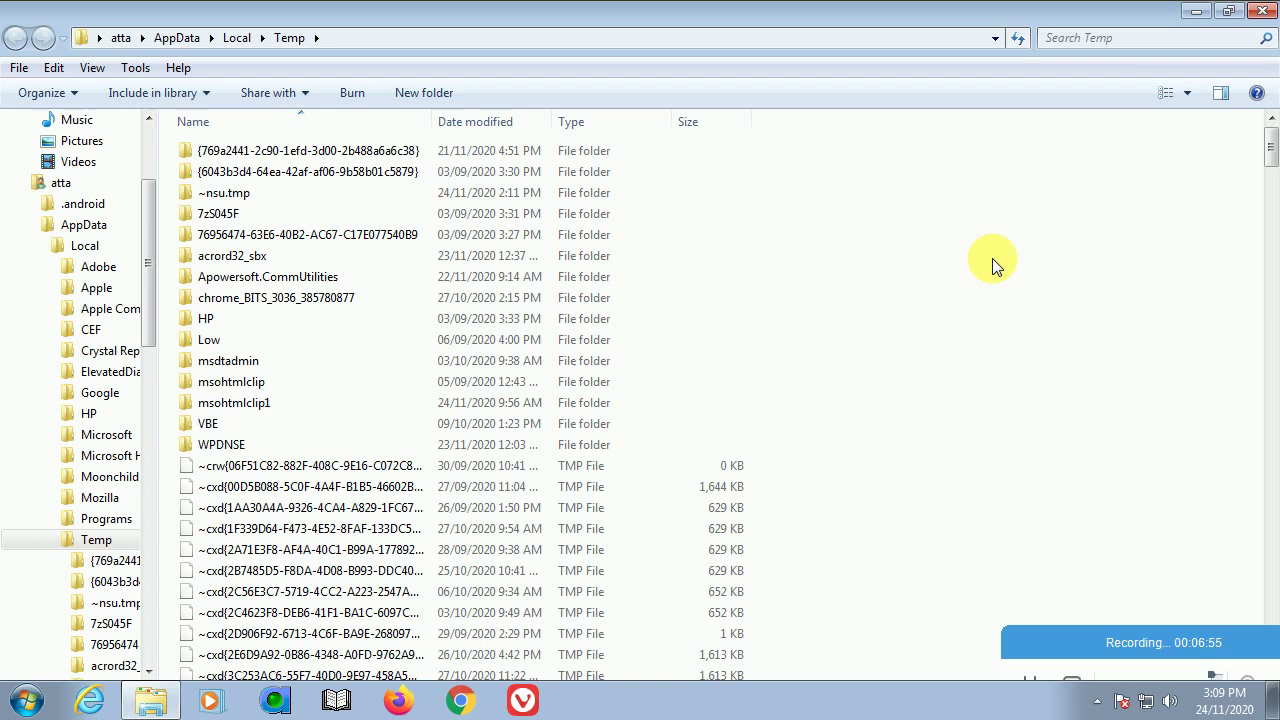
{"action": "key", "text": "ctrl+a"}
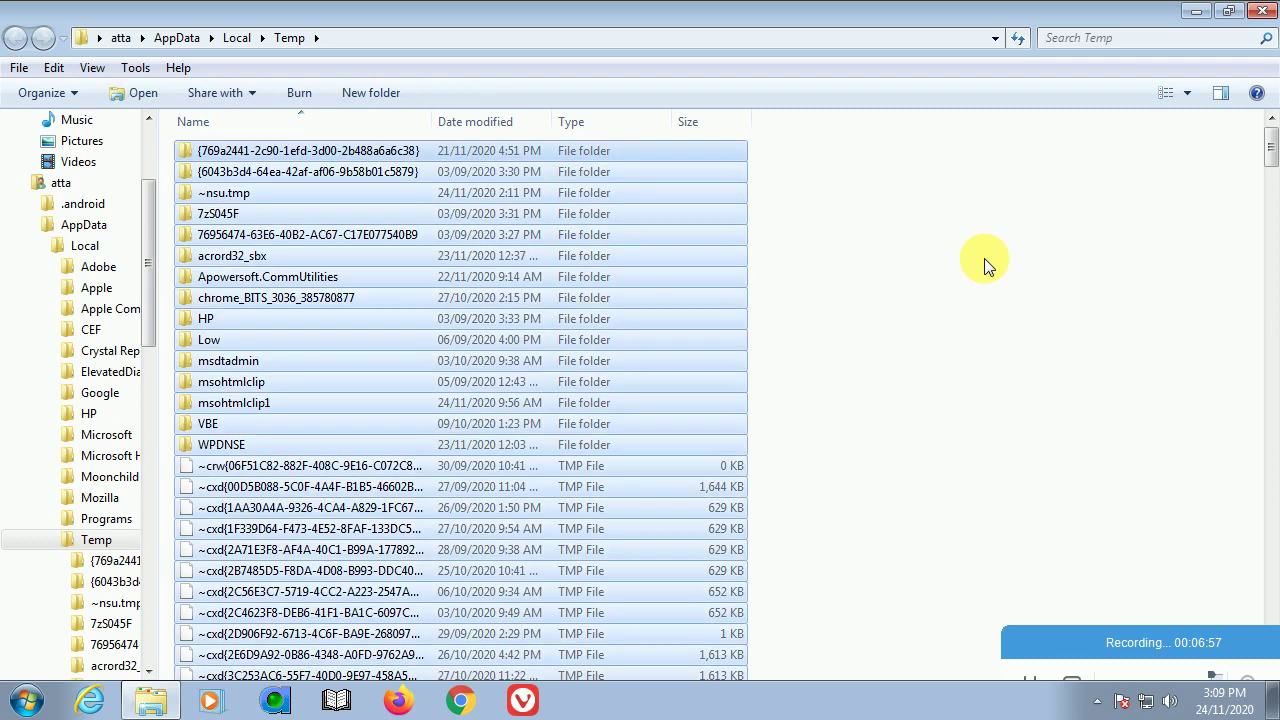
{"action": "key", "text": "shift+Delete"}
{"action": "key", "text": "Right"}
{"action": "key", "text": "Left"}
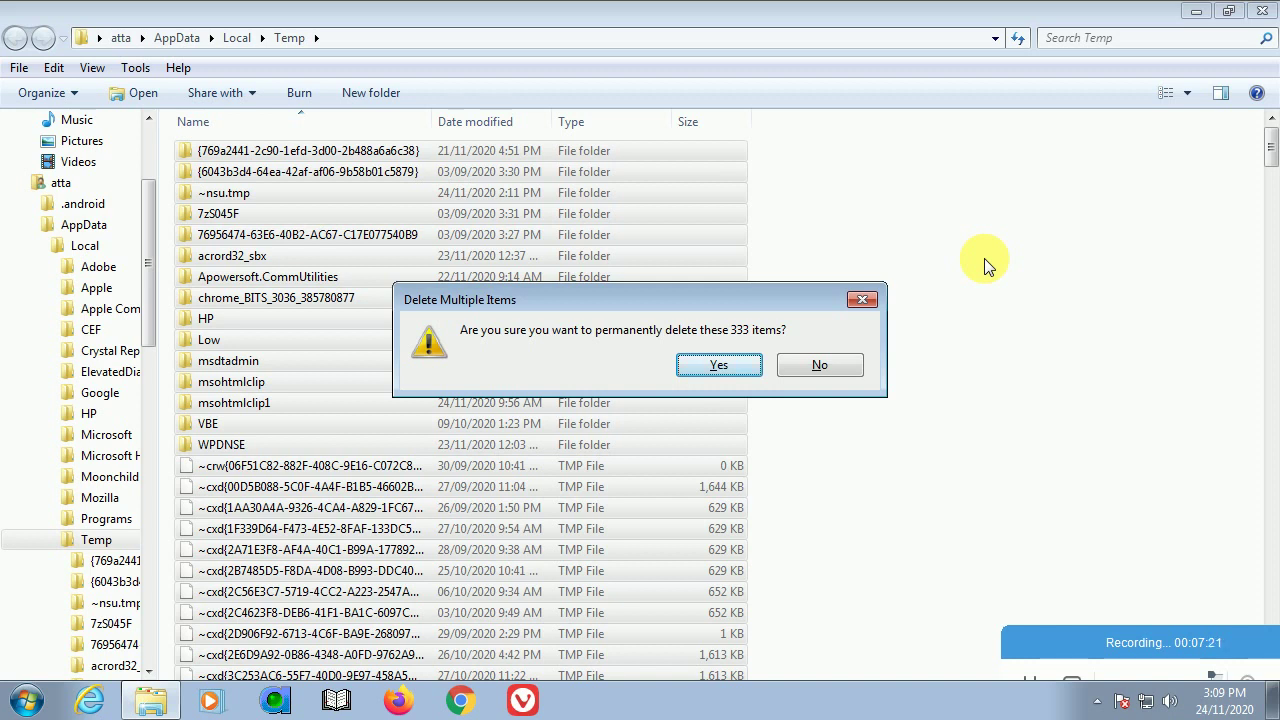
{"action": "left_click", "coordinate": [721, 366]}
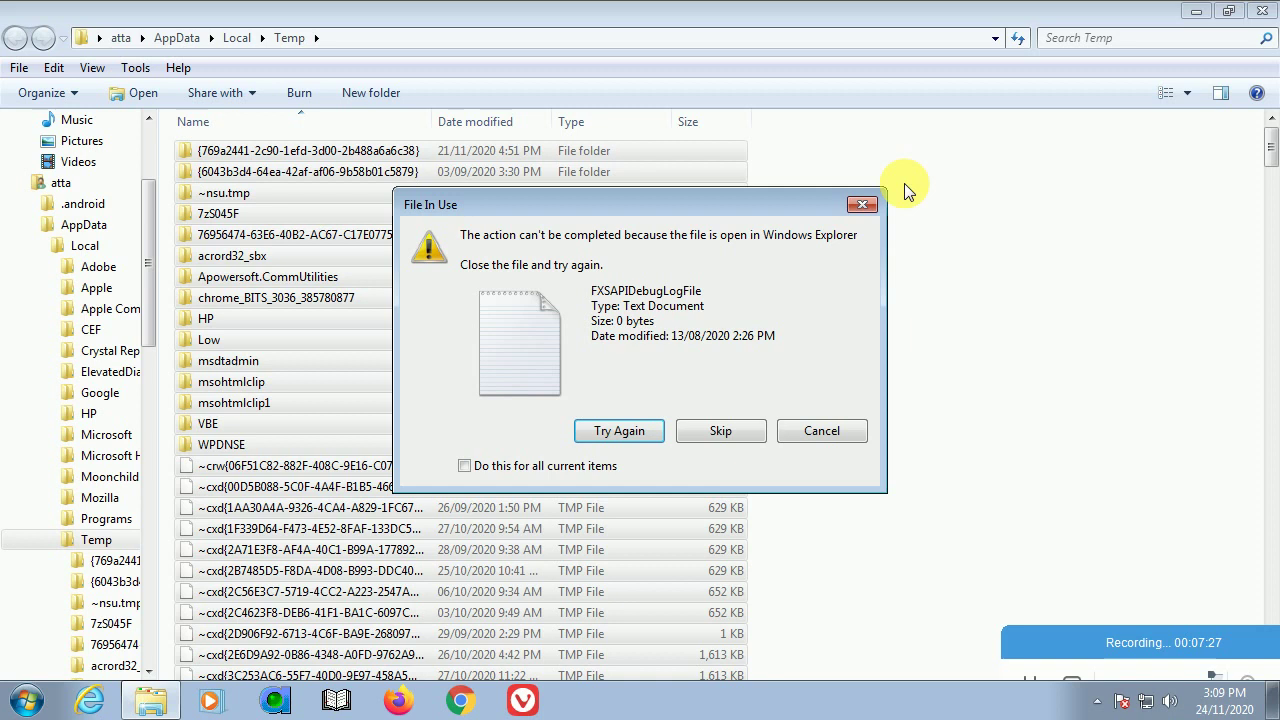
{"action": "left_click", "coordinate": [717, 431]}
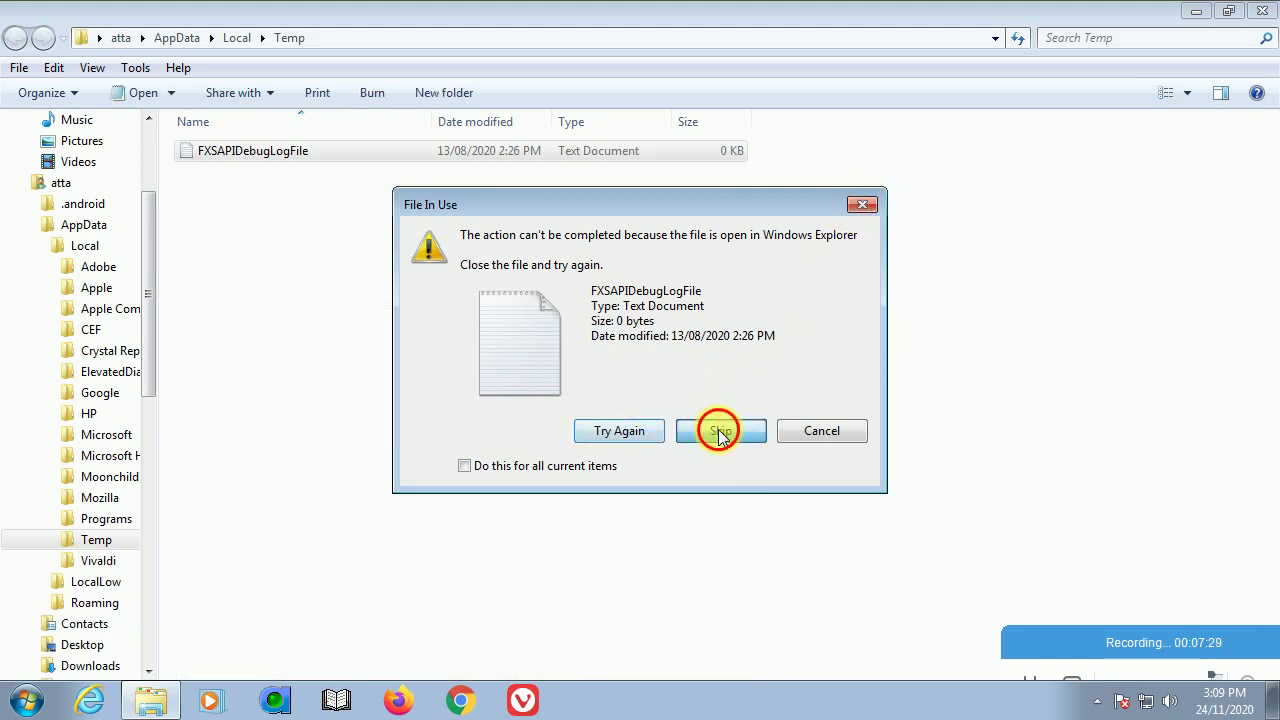
{"action": "key", "text": "alt+F4"}
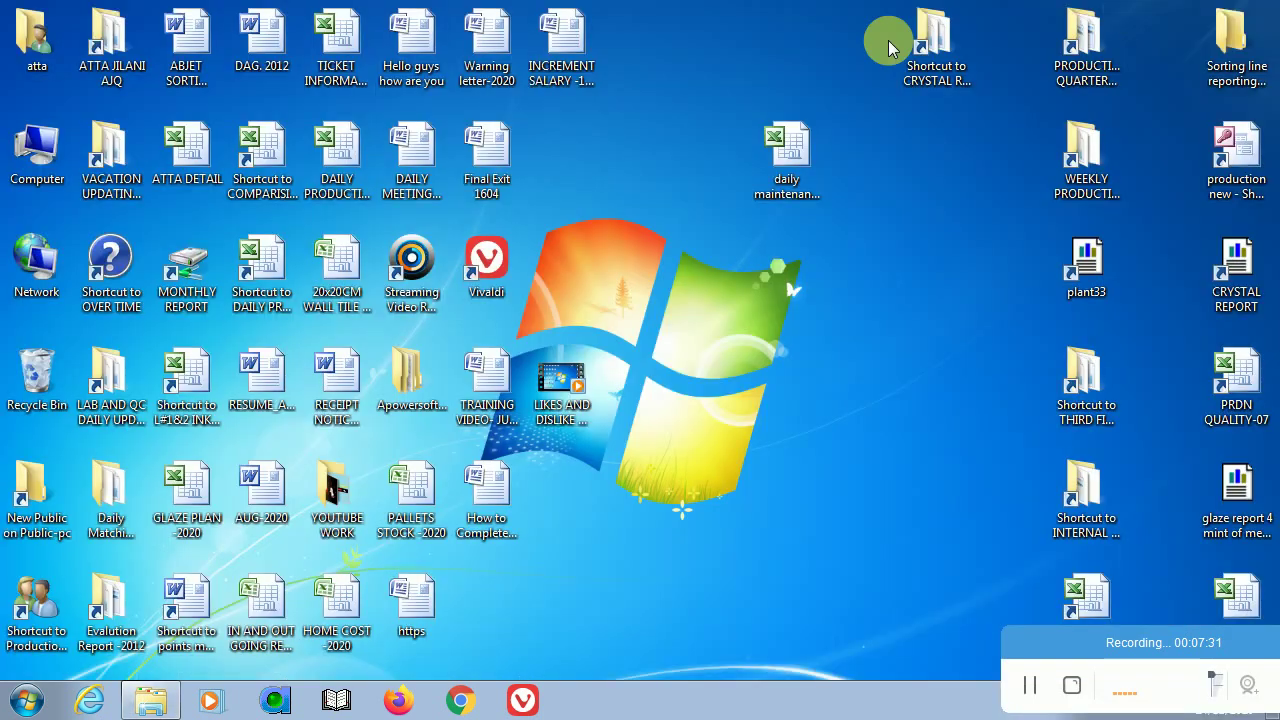
- Reopen the Temp folder by running %temp% from the Run dialog again
{"action": "left_click", "coordinate": [22, 698]}
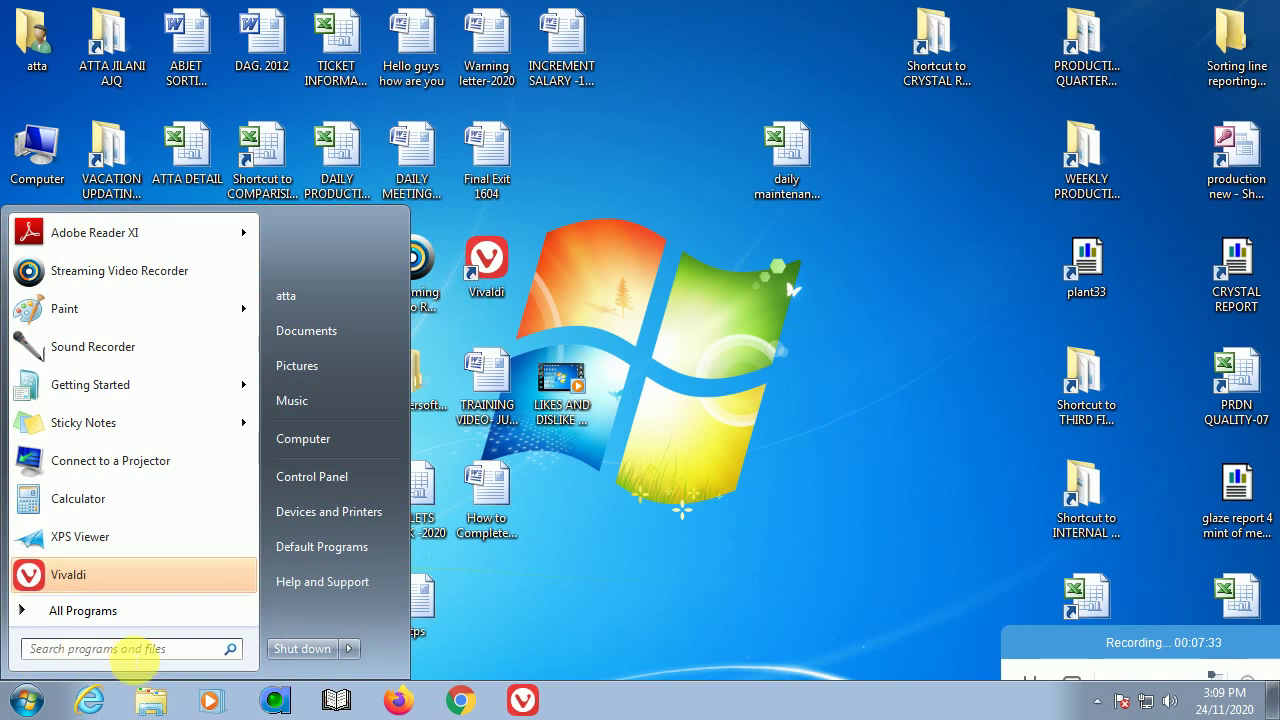
{"action": "type", "text": "run"}
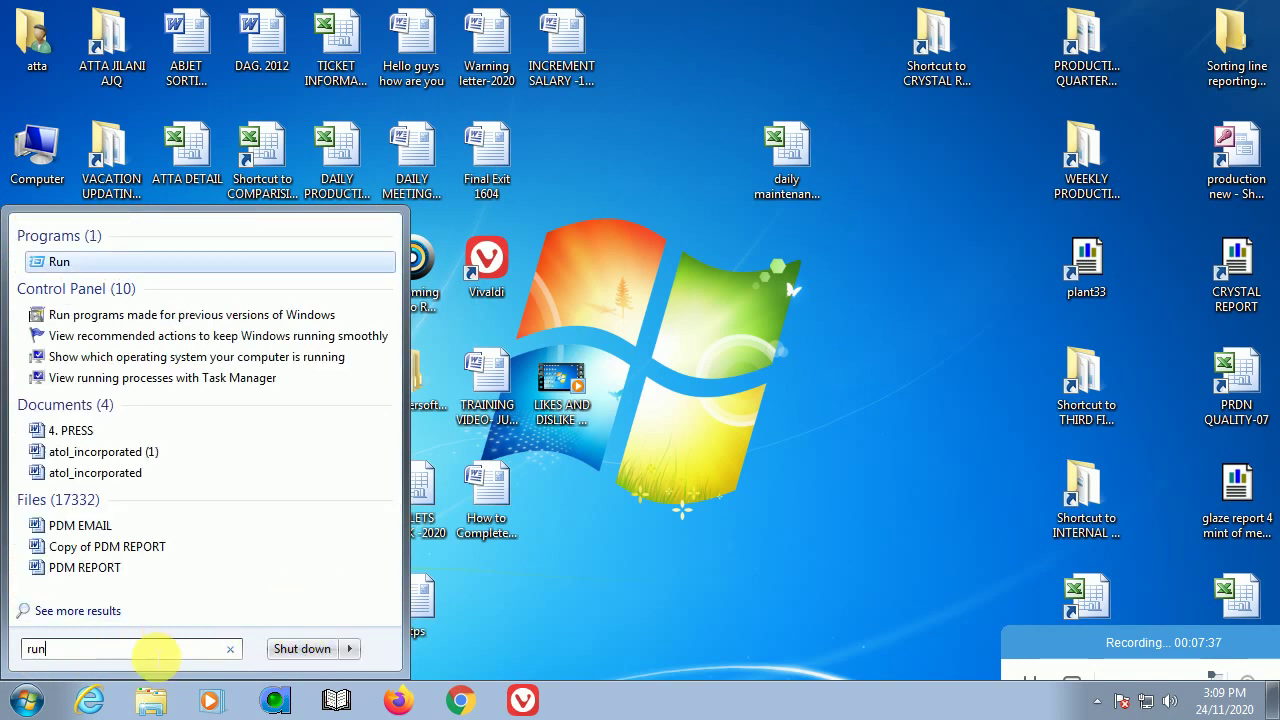
{"action": "left_click", "coordinate": [112, 262]}
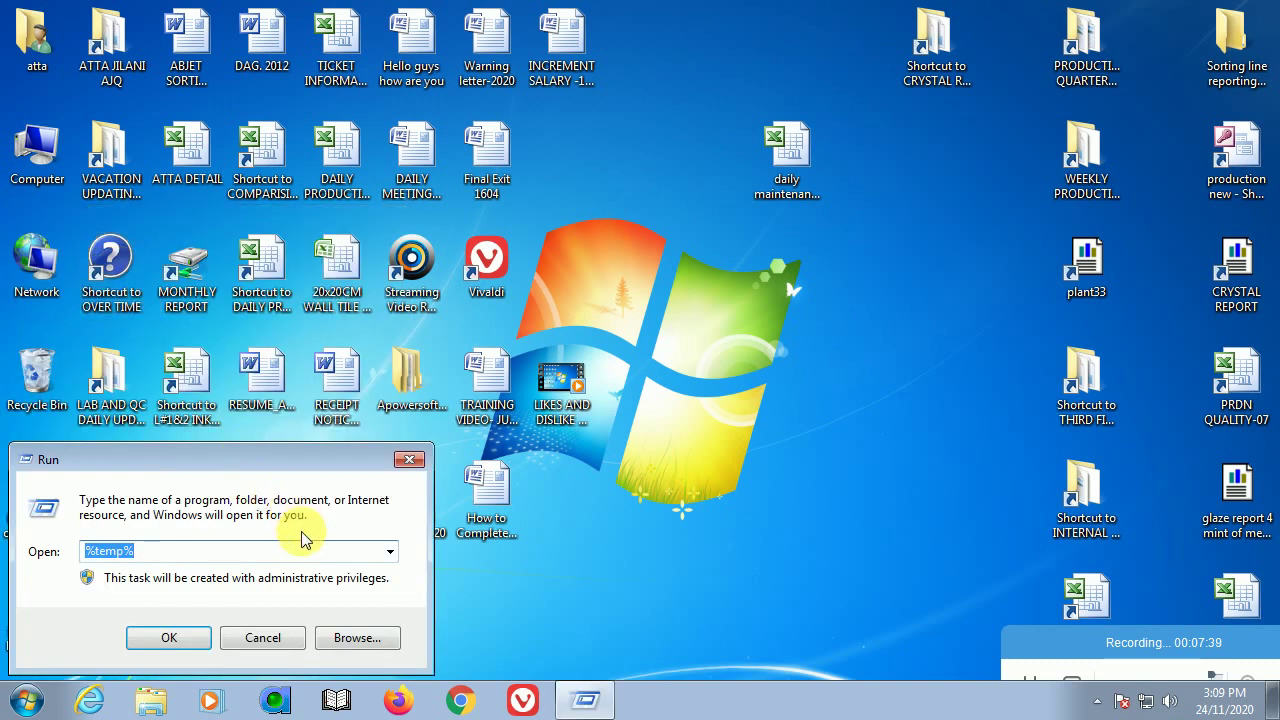
{"action": "key", "text": "Return"}
- Try to permanently delete the remaining FXSAPIDebugLogFile from the Temp folder, then return to the desktop
{"action": "left_click", "coordinate": [290, 152]}
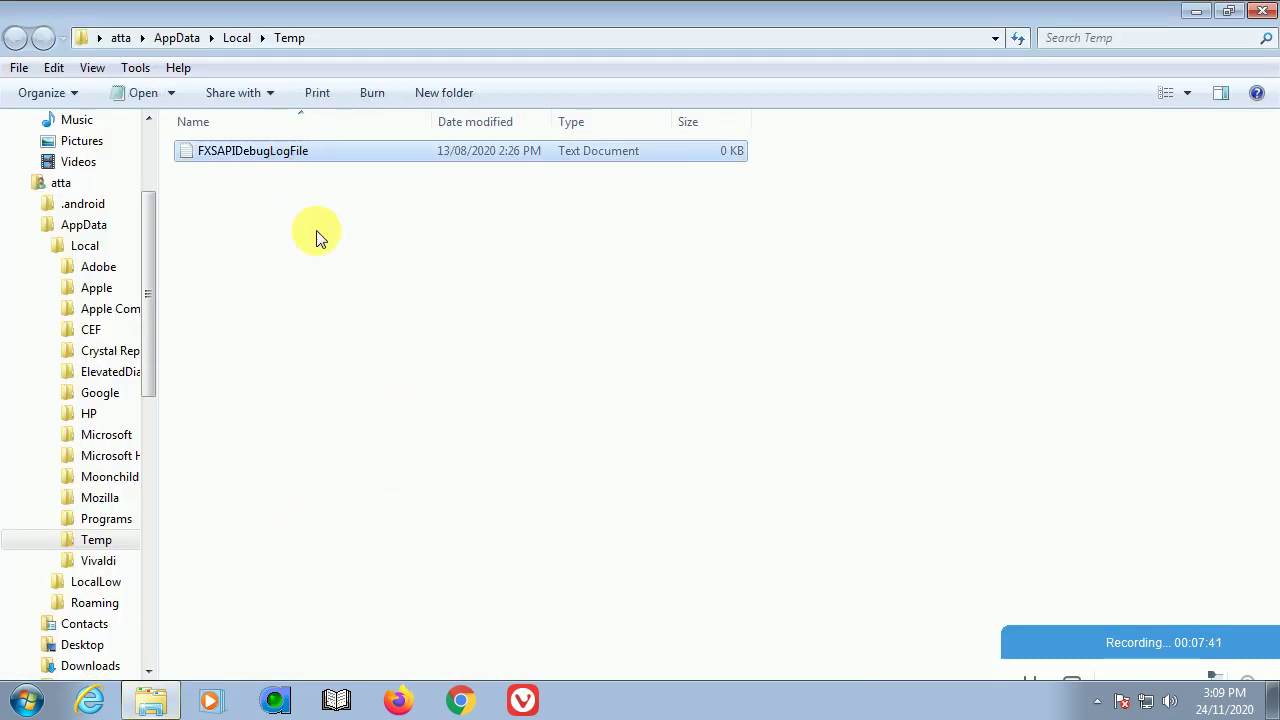
{"action": "key", "text": "shift+Delete"}
{"action": "key", "text": "Return"}
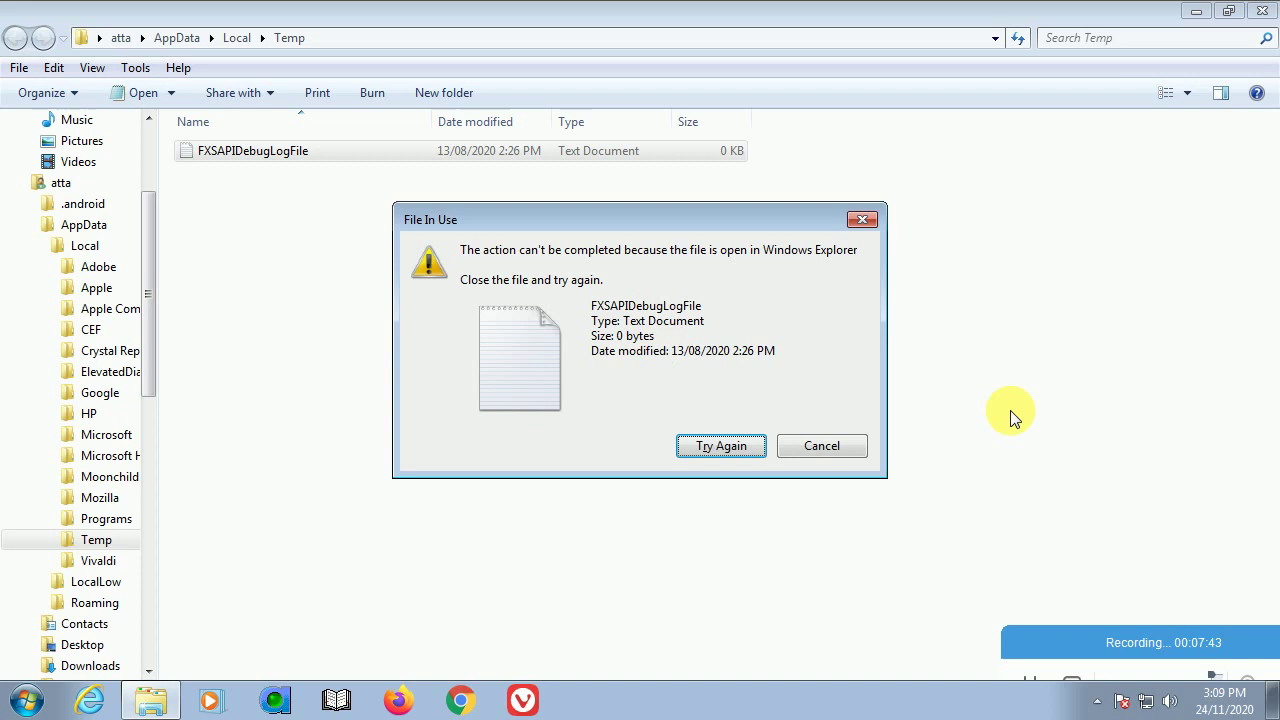
{"action": "left_click", "coordinate": [819, 446]}
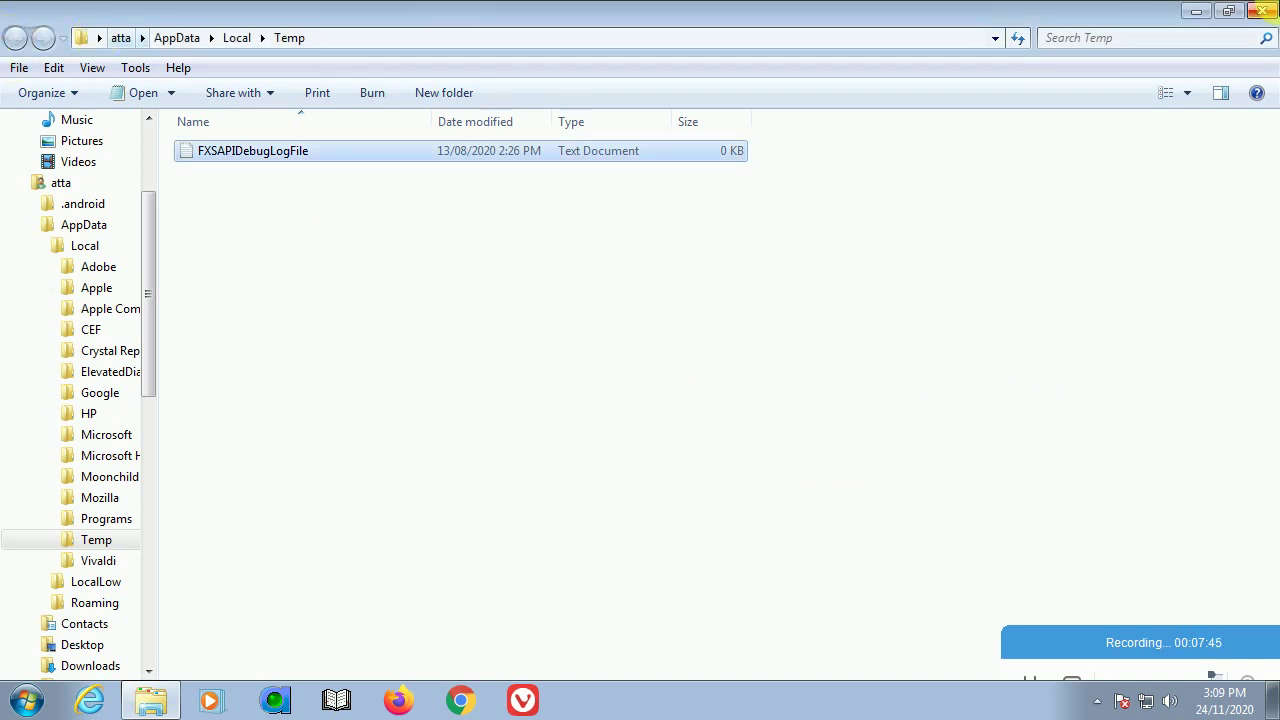
{"action": "key", "text": "super+d"}
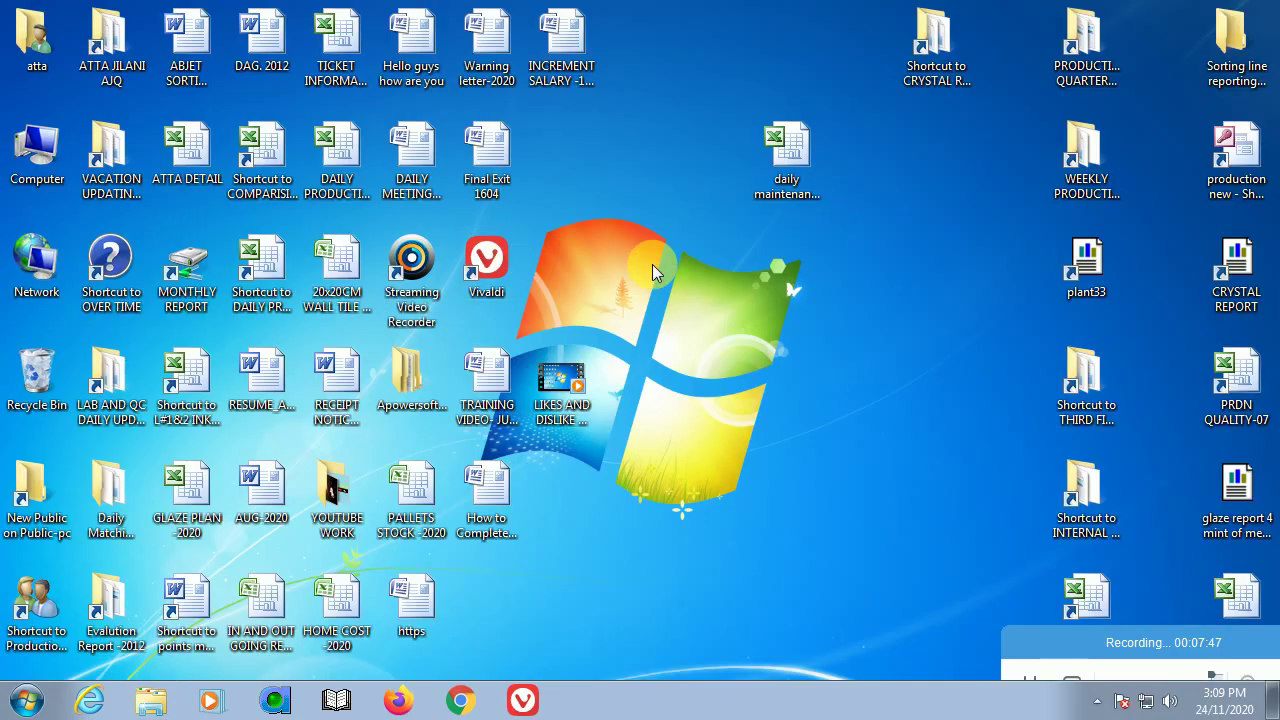